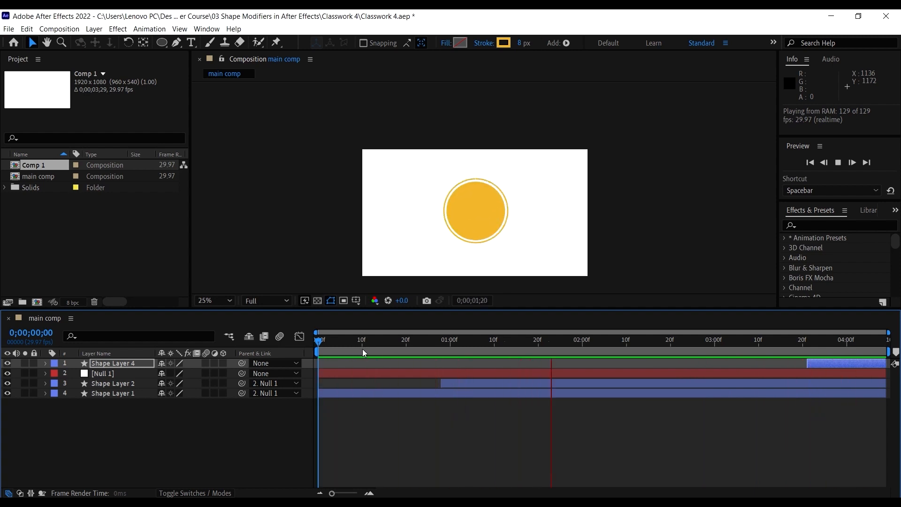
Step: Play the finished circle animation in main comp from the first frame
left_click_drag(370, 344, 307, 344)
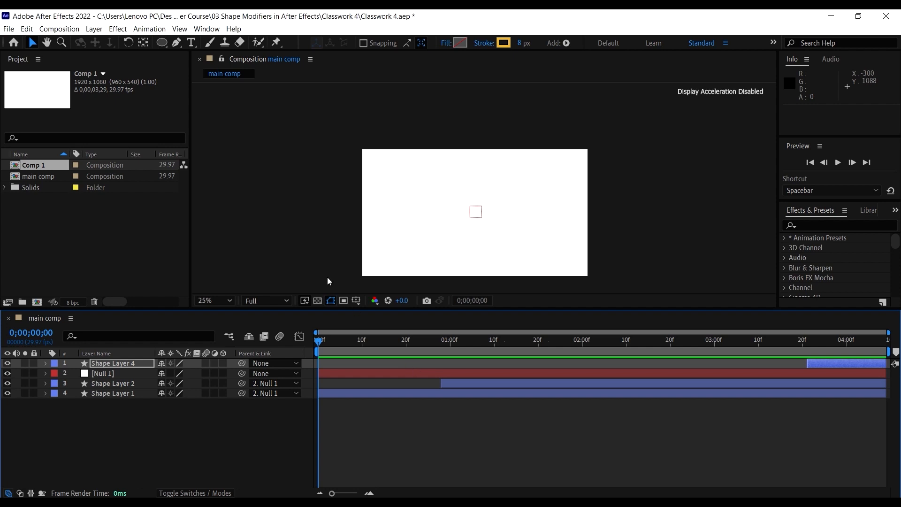
key("space")
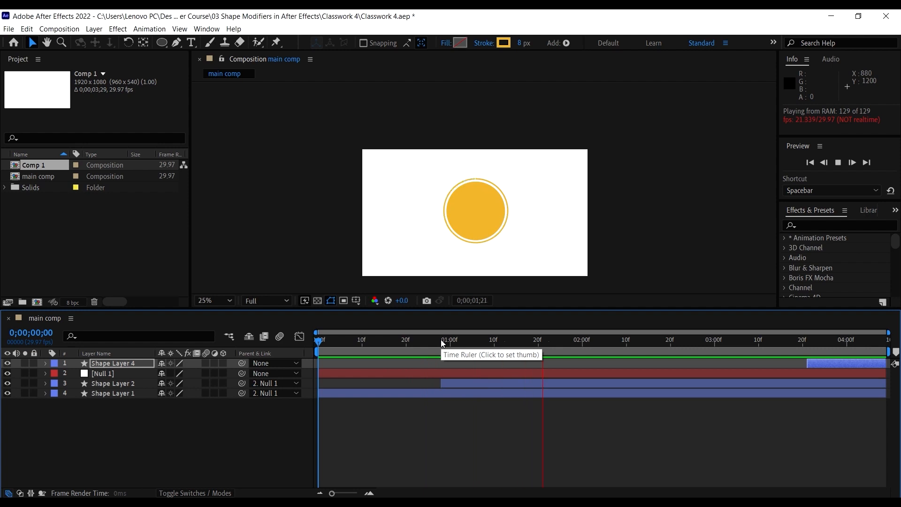
key("space")
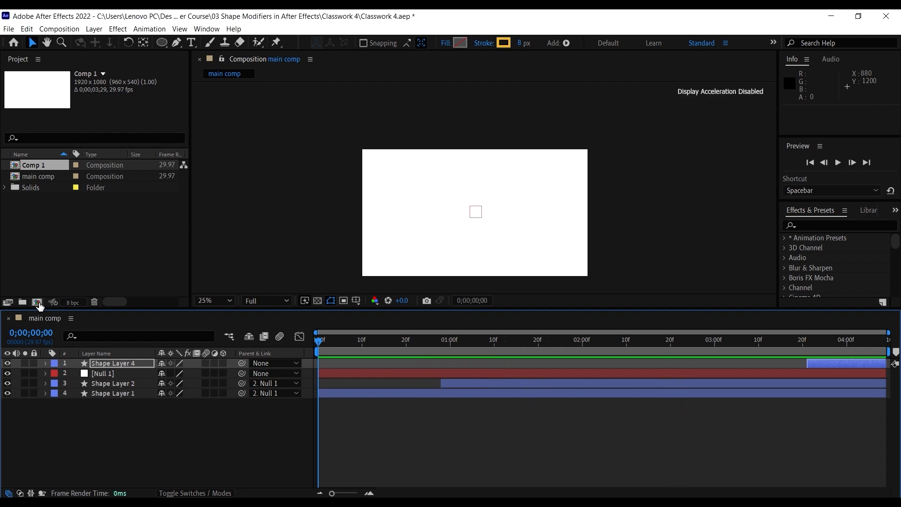
Step: Create the composition Comp 2 with the HDTV 1080 29.97 preset, 0;00;03;29 duration and white background
left_click(38, 304)
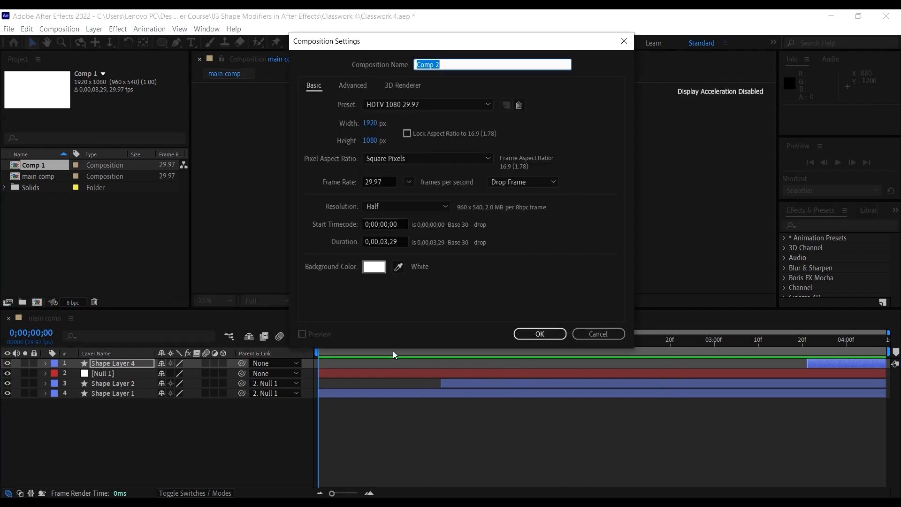
left_click(542, 334)
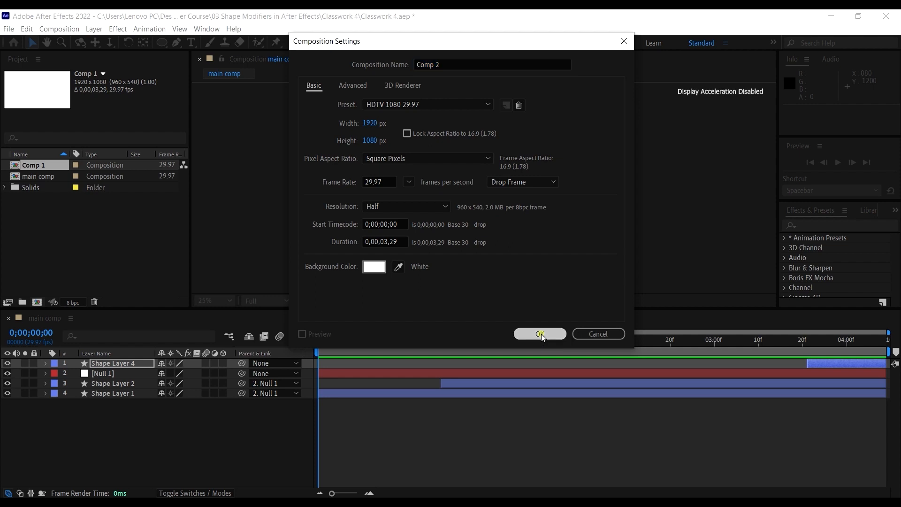
left_click(368, 340)
left_click(340, 341)
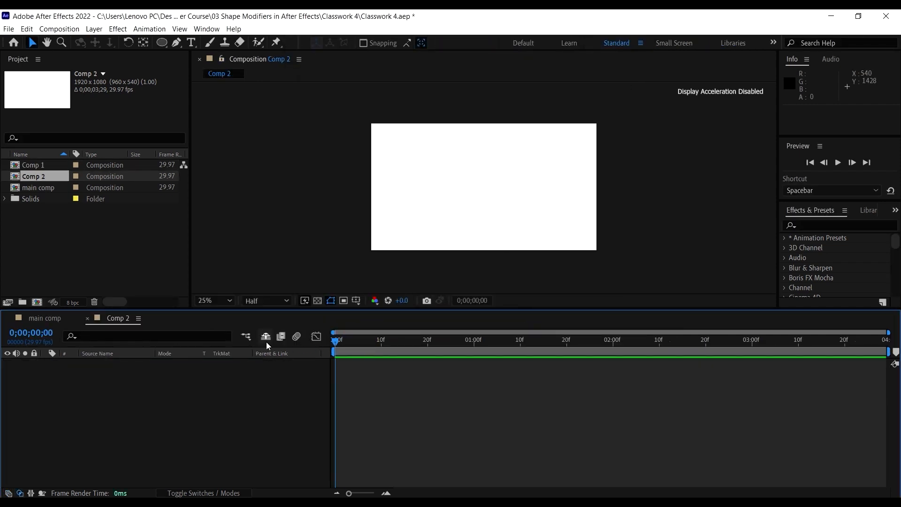
Step: Preview the main comp animation again, including the line burst around 0;00;04;01
left_click(43, 317)
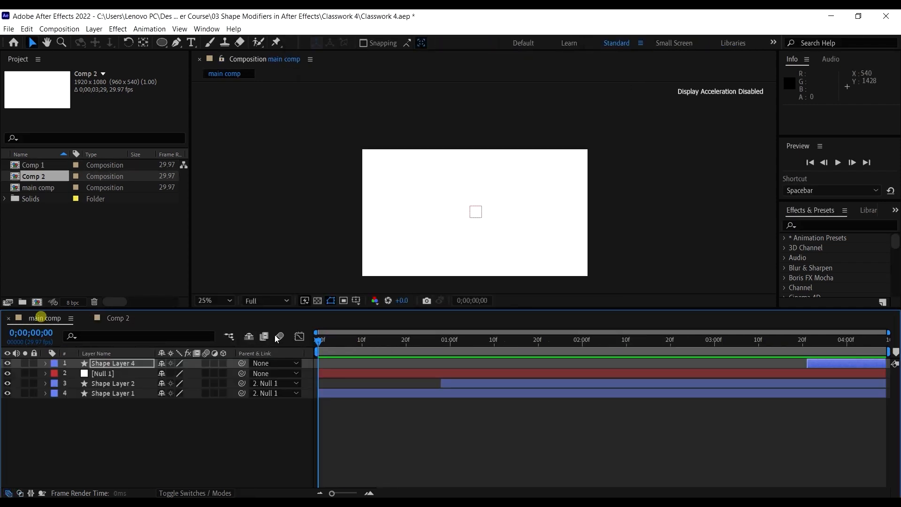
key("space")
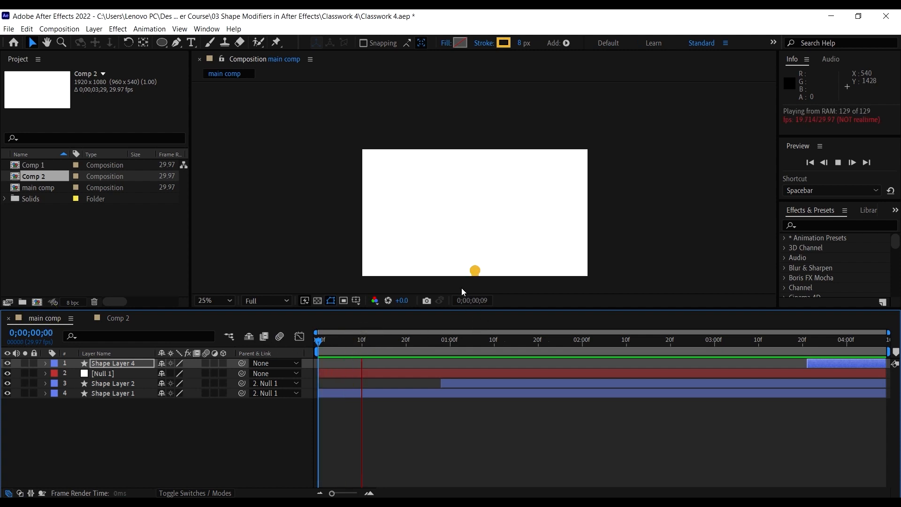
key("space")
key("space")
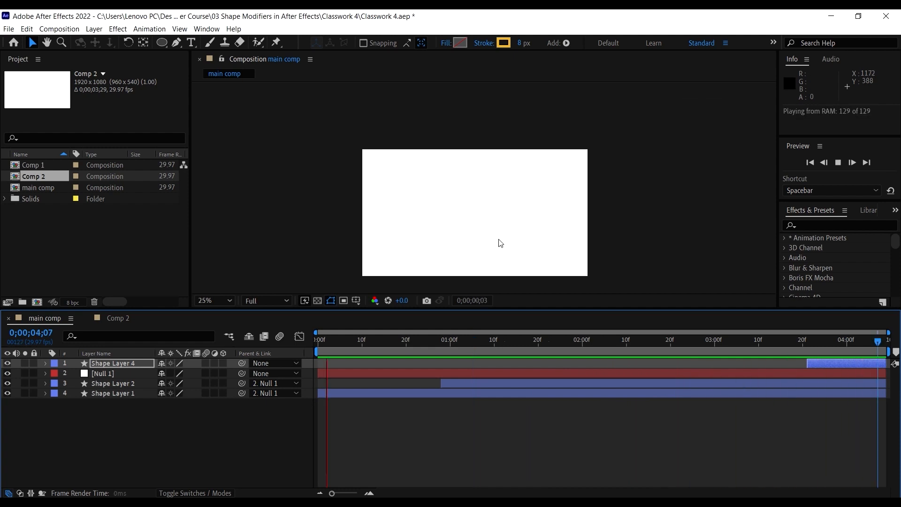
left_click(851, 340)
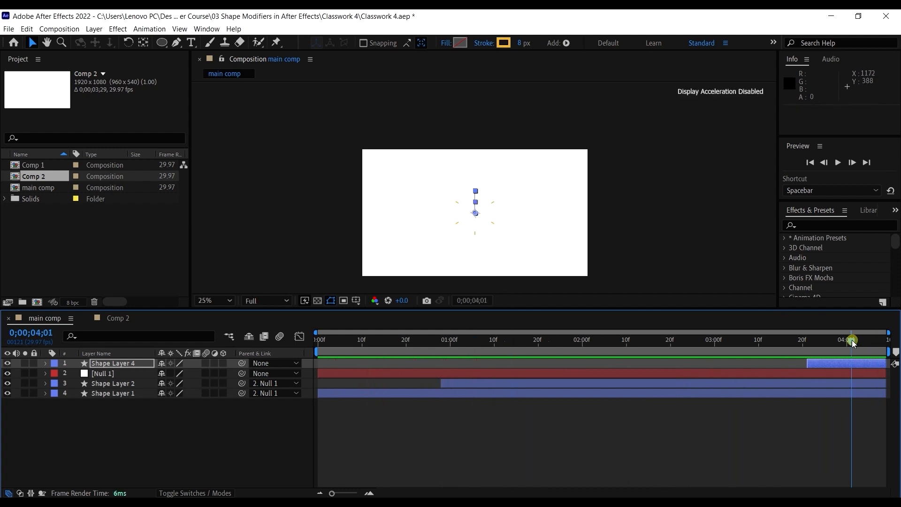
key("space")
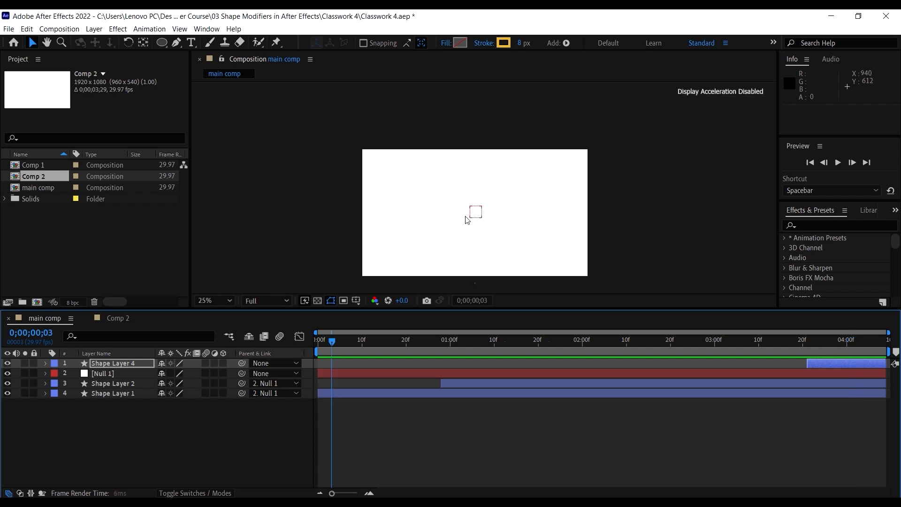
Step: In Comp 2, draw a circle about 432 px in diameter from near the frame's centre using the Ellipse tool
left_click(117, 318)
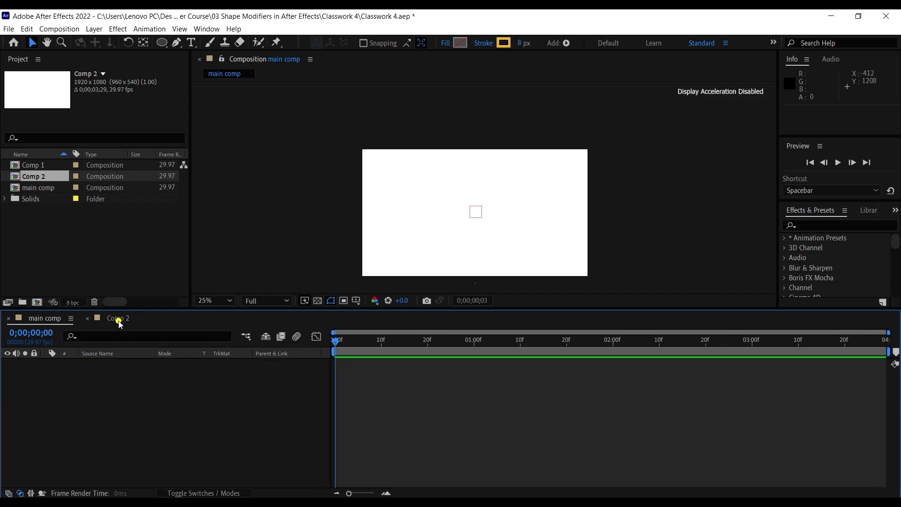
left_click(161, 43)
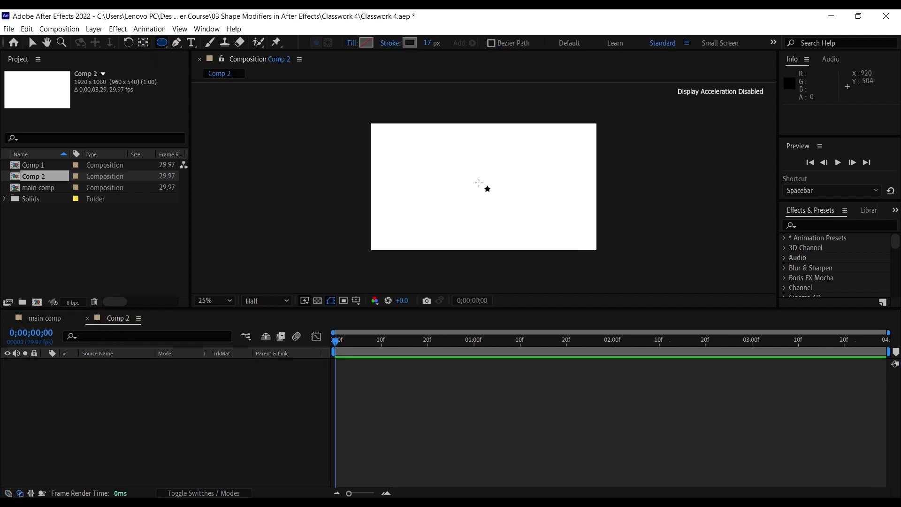
left_click_drag(479, 183, 530, 224)
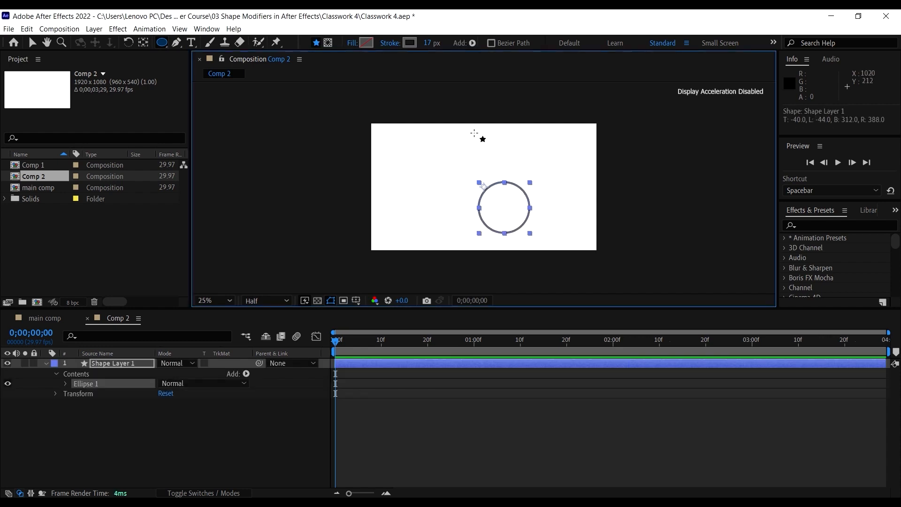
Step: Set the circle's stroke to none
left_click(410, 43)
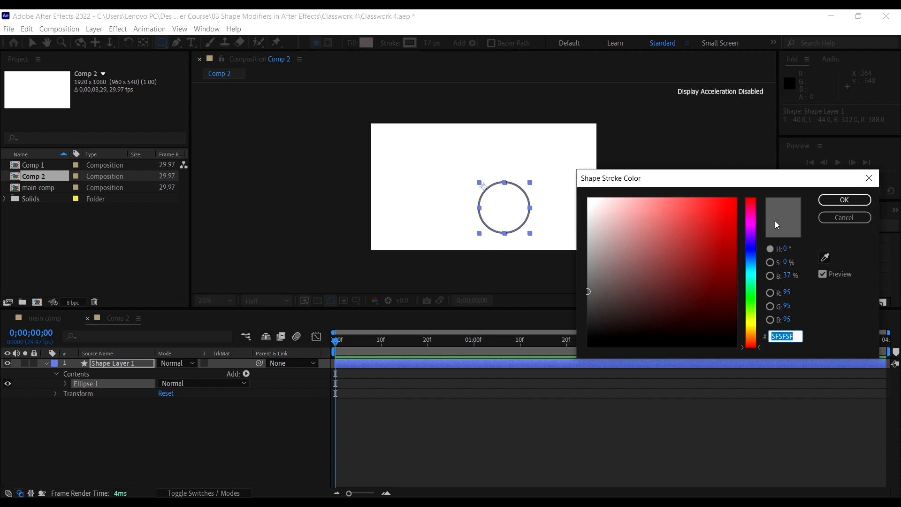
left_click(828, 220)
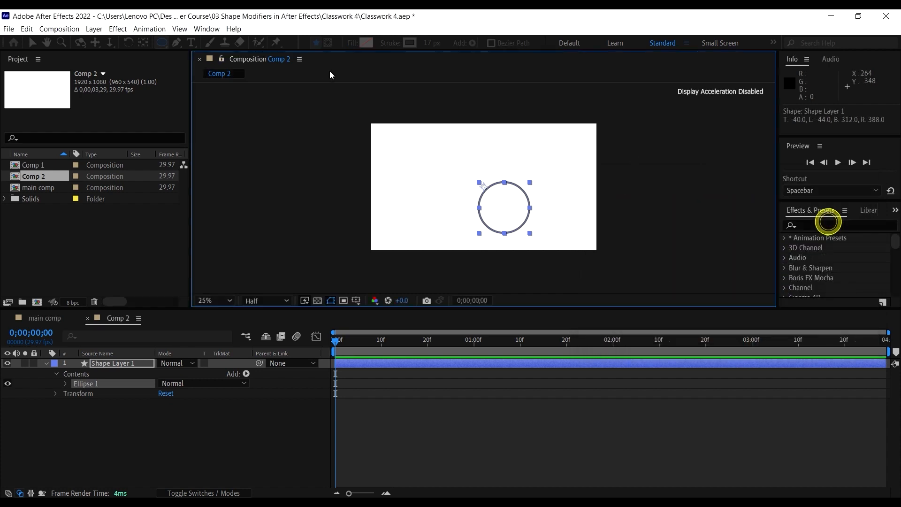
left_click(389, 47)
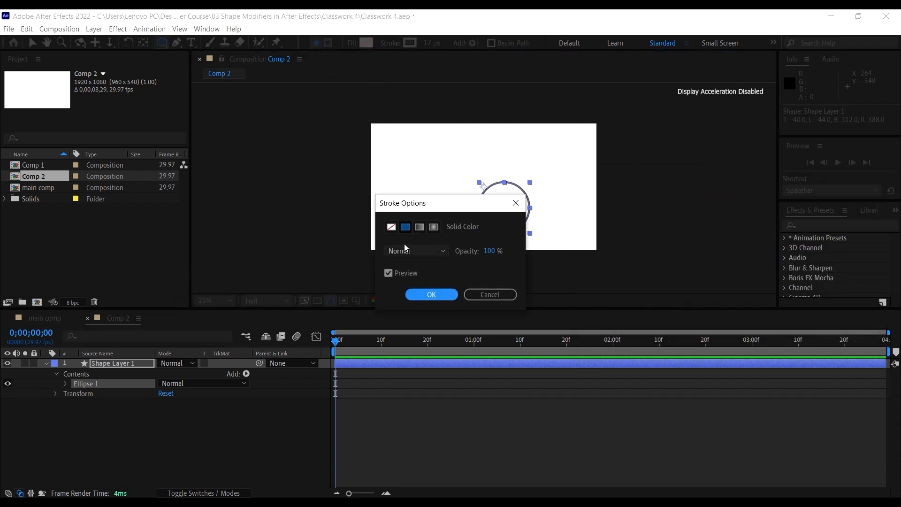
left_click(391, 227)
left_click(431, 294)
Step: Set the circle's fill to a bright purple with RGB 175, 60, 210
left_click(366, 42)
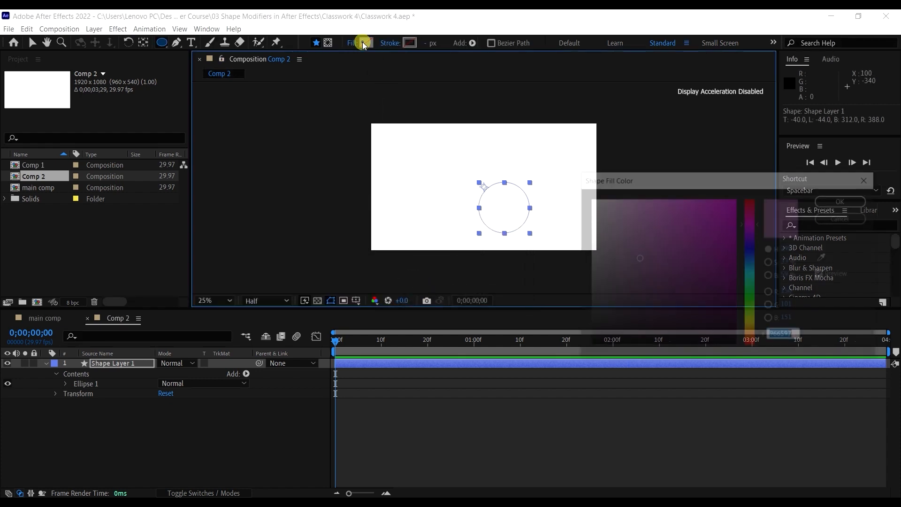
mouse_move(654, 230)
left_mouse_down()
mouse_move(691, 222)
mouse_move(669, 204)
mouse_move(722, 258)
mouse_move(649, 265)
left_mouse_up()
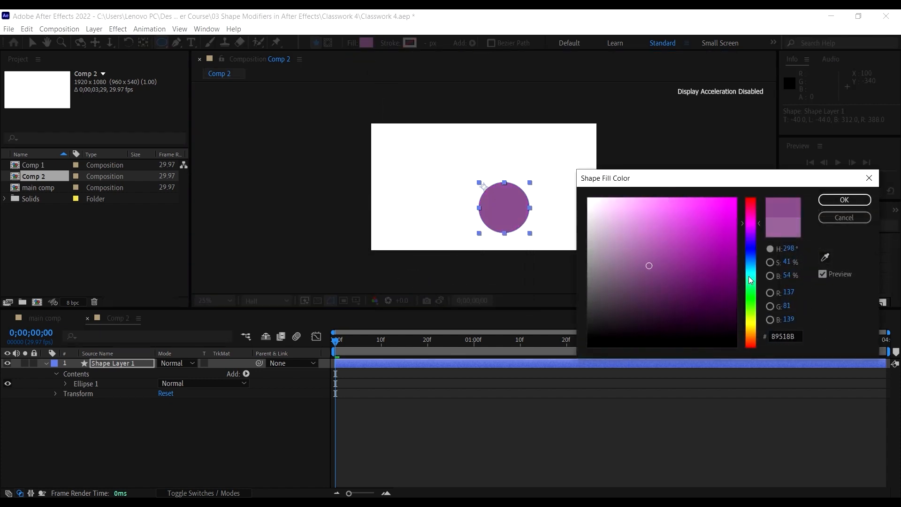
left_click_drag(747, 261, 751, 228)
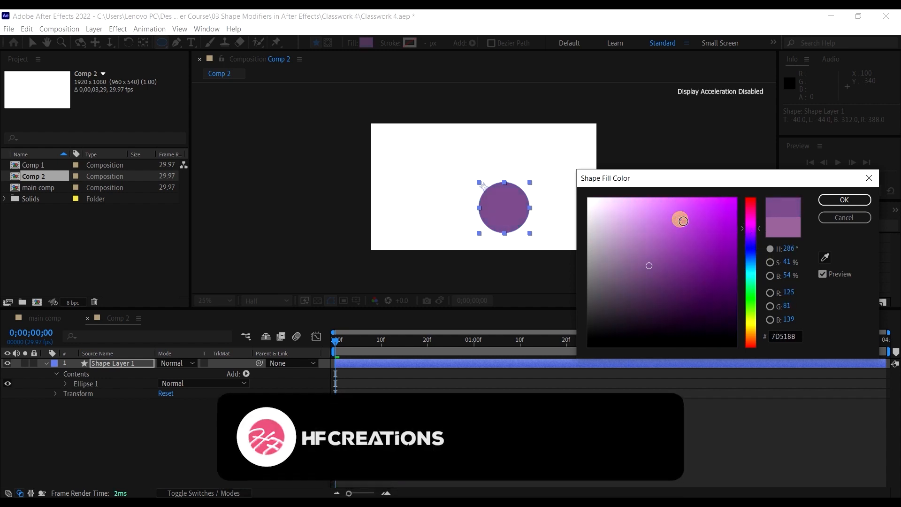
left_click(683, 220)
key("Return")
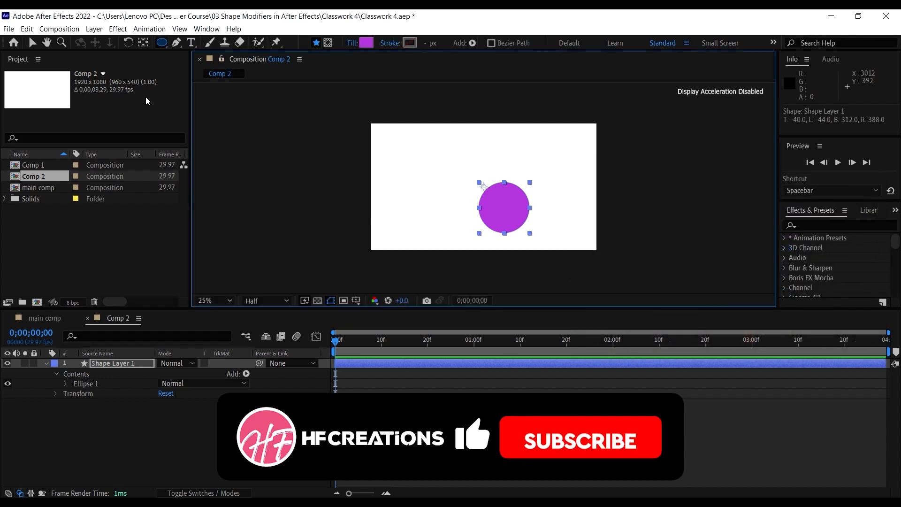
Step: Move the purple circle near the centre of the frame and select its layer
left_click(32, 43)
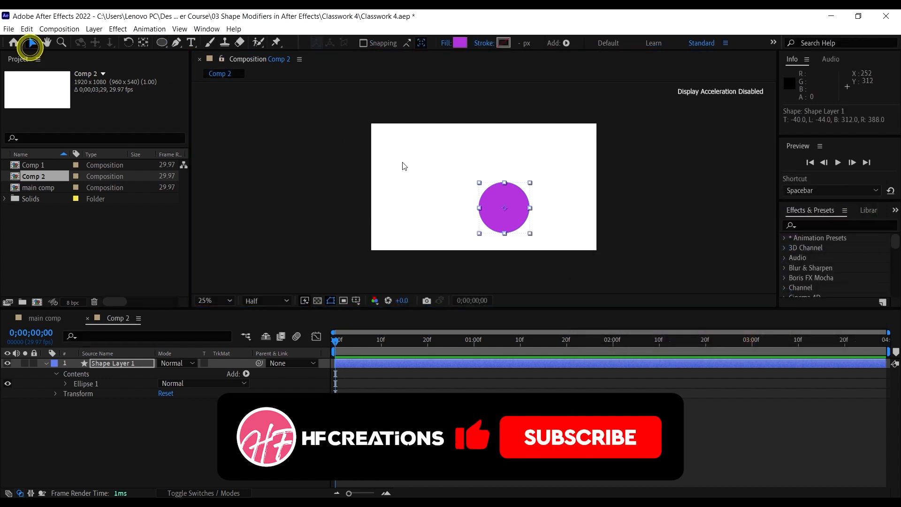
left_click_drag(498, 202, 472, 183)
left_click(515, 202)
left_click(495, 193)
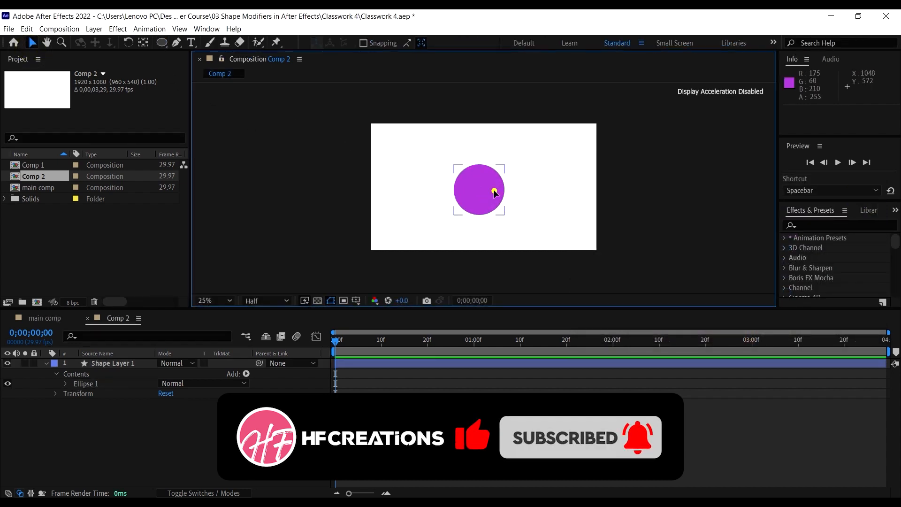
left_click(495, 192)
Step: Move the layer's anchor point to the centre of the circle with the Pan Behind tool, then return to the Selection tool
key("y")
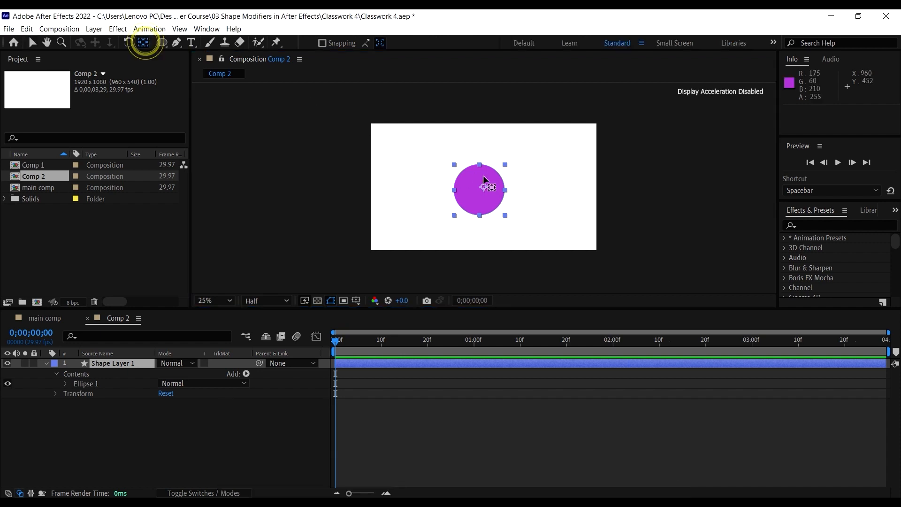
key("period")
left_click_drag(485, 188, 474, 196)
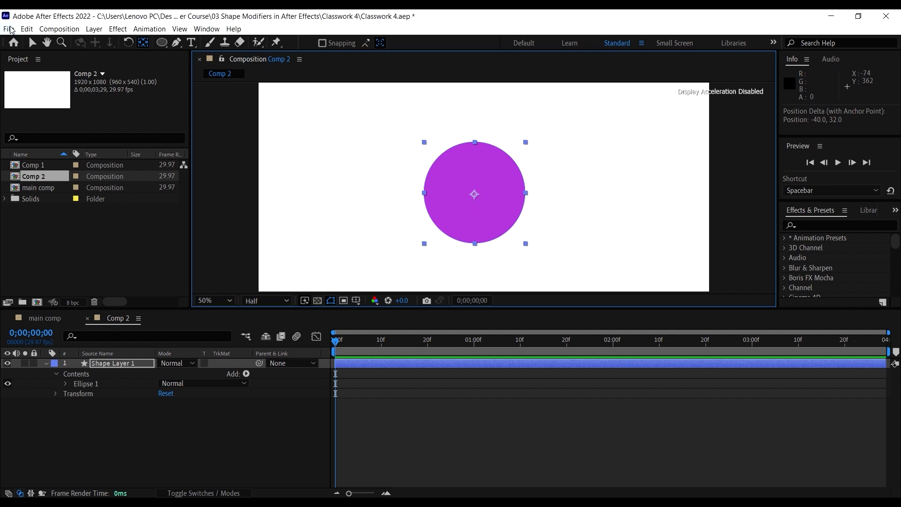
left_click(31, 42)
key("comma")
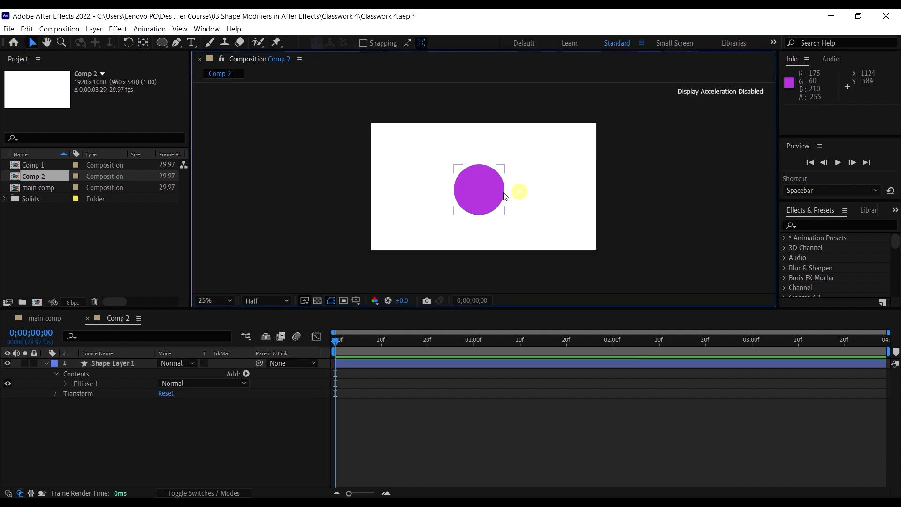
Step: Move the circle to the middle of the composition, at about position 972, 548
left_click_drag(500, 193, 506, 188)
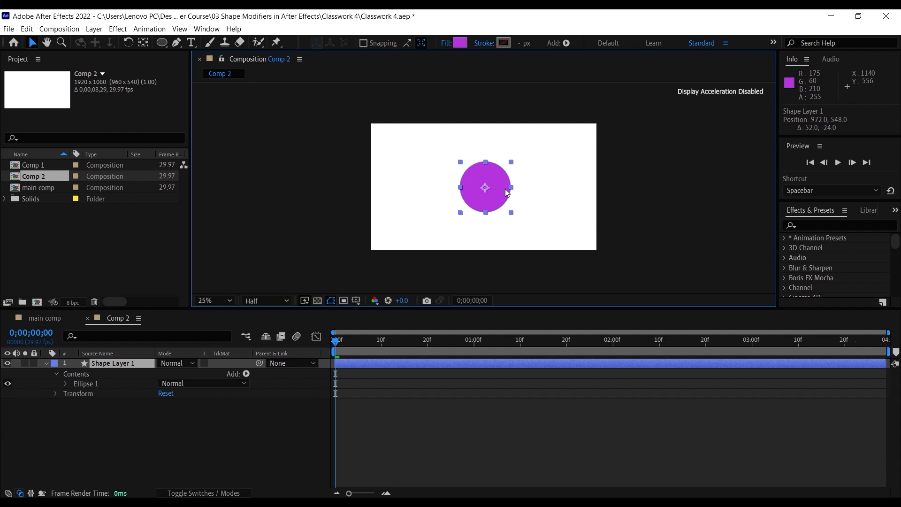
key("period")
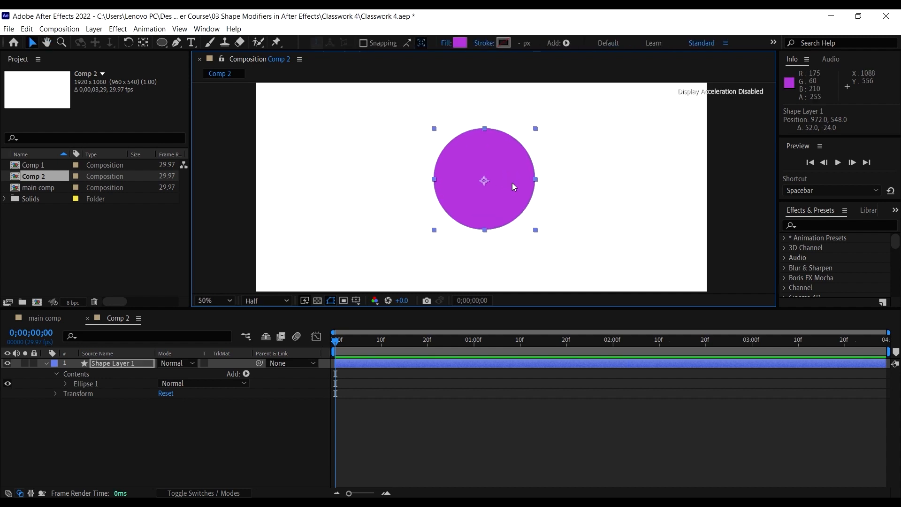
key("comma")
Step: Scale the purple circle up slightly around its centre and leave its layer selected
left_click(509, 208)
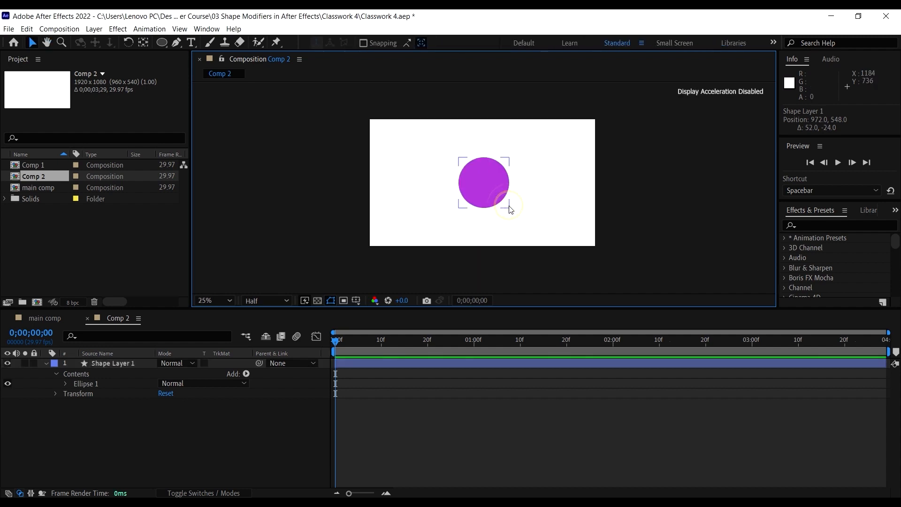
left_click(510, 209)
left_click(511, 210)
left_click(510, 209)
left_click_drag(511, 213, 514, 215)
left_click(549, 201)
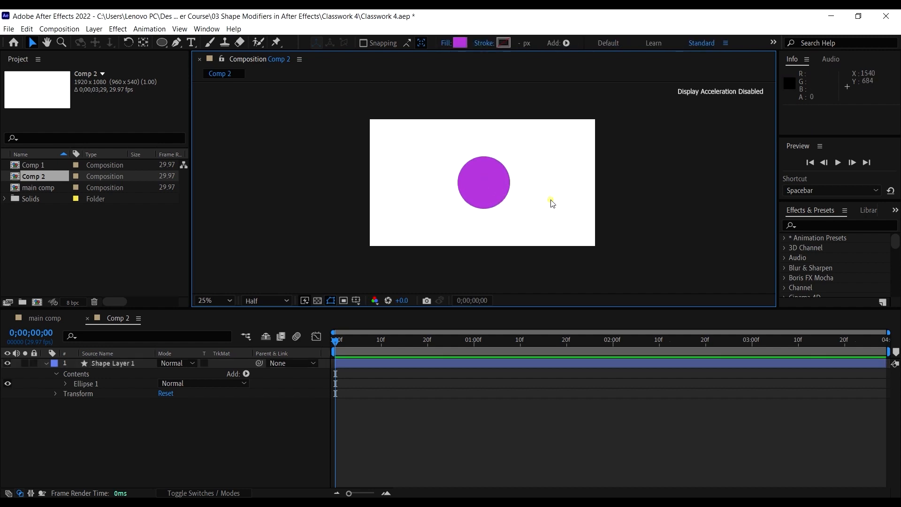
left_click(494, 188)
key("h")
left_click_drag(494, 189, 501, 189)
key("v")
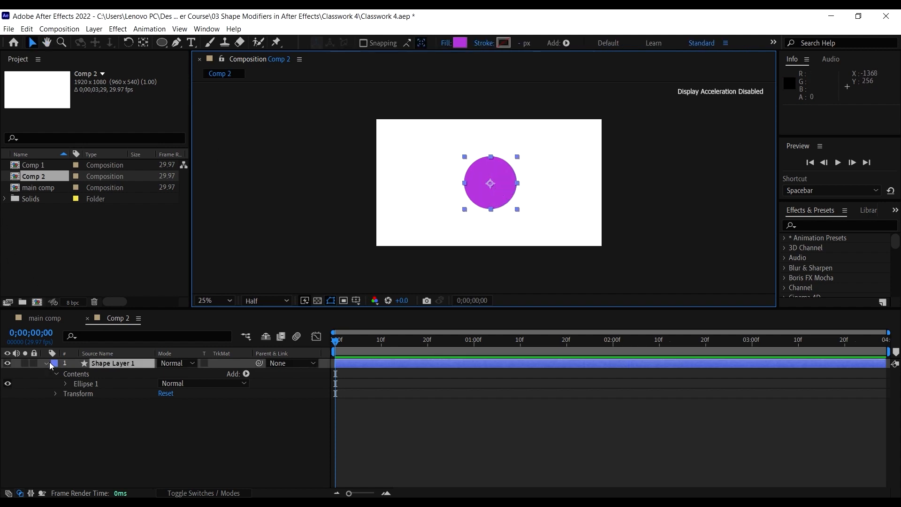
Step: Check the reference animation in main comp briefly and return to Comp 2
left_click(44, 318)
key("space")
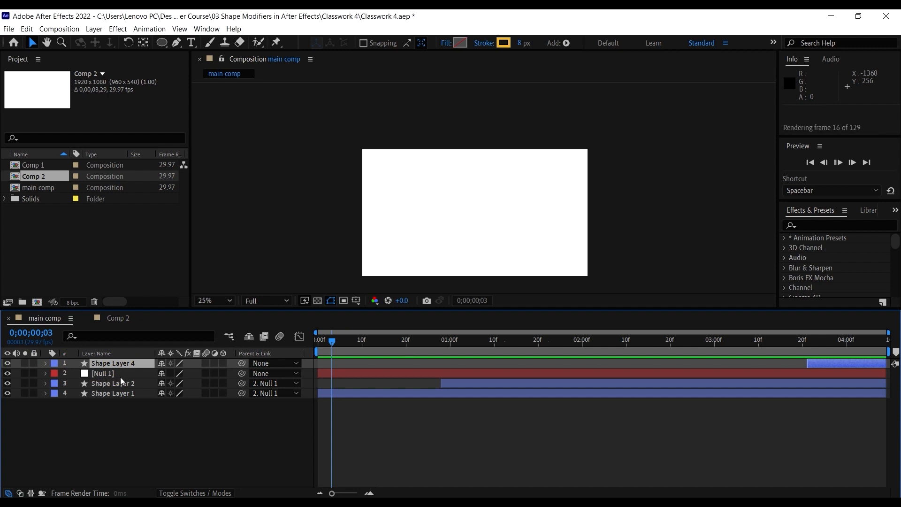
left_click(125, 315)
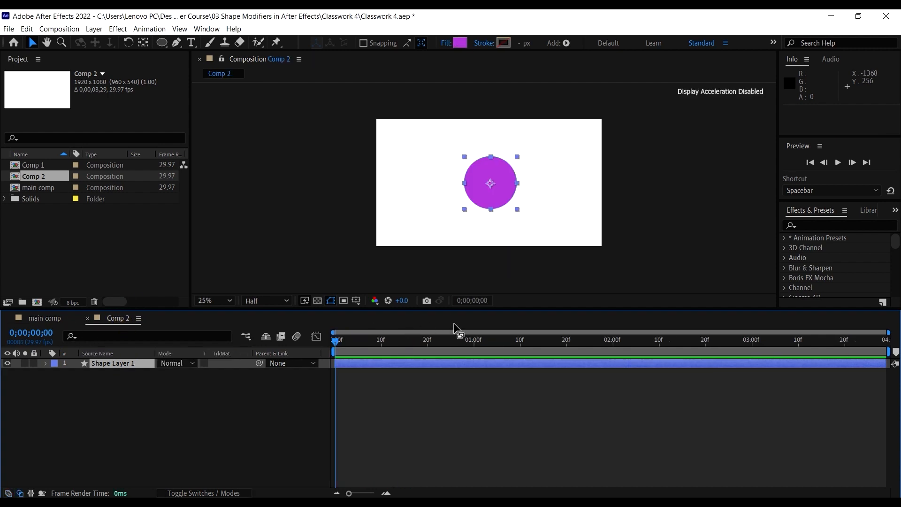
Step: Set the current time to 0;00;00;22 and duplicate the circle's shape layer
left_click(436, 344)
left_click(428, 361)
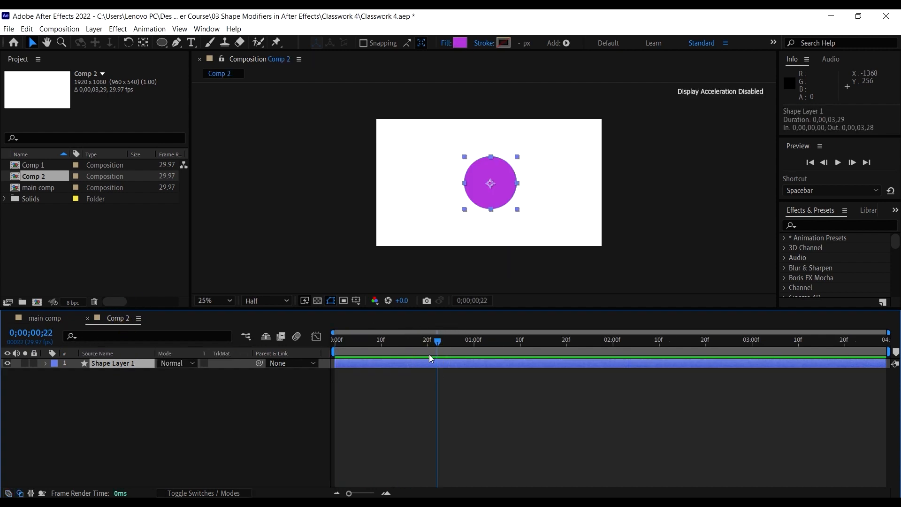
key("ctrl+d")
left_click(426, 360)
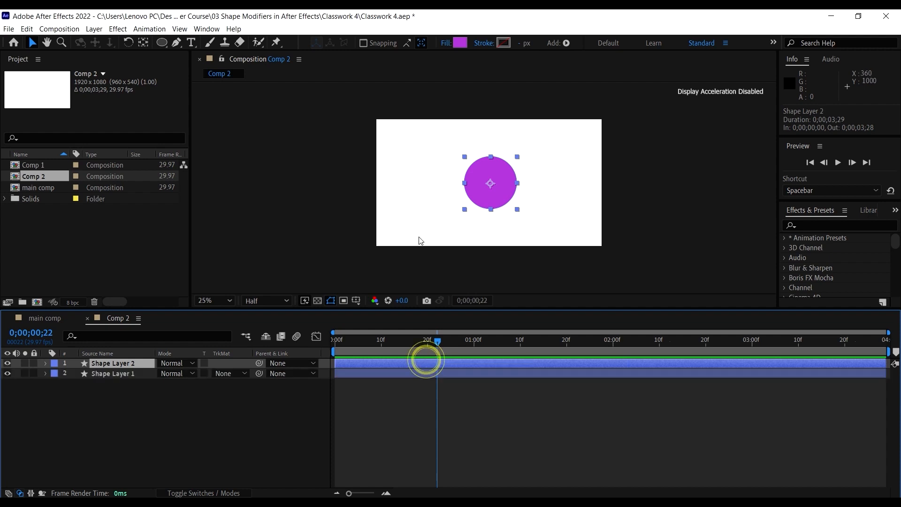
Step: Remove the fill from the duplicated circle on Shape Layer 2 by setting its fill type to None
left_click(463, 42)
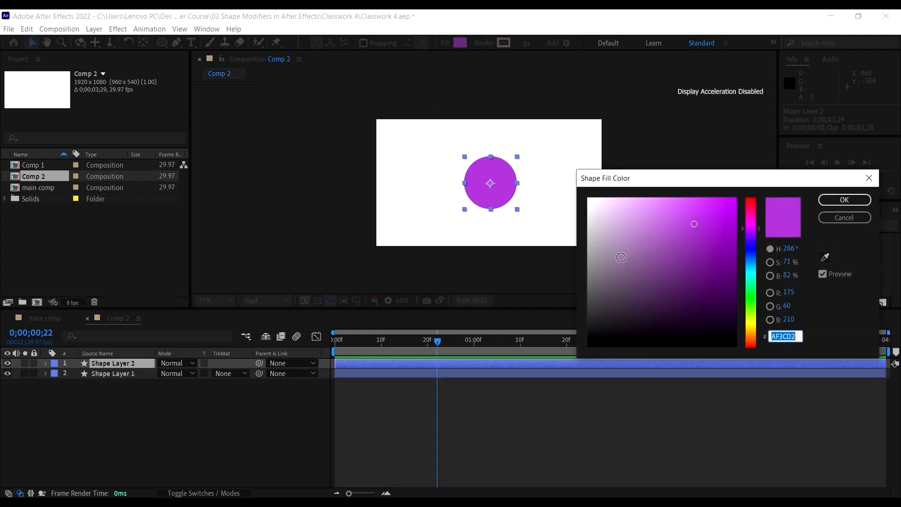
left_click(834, 217)
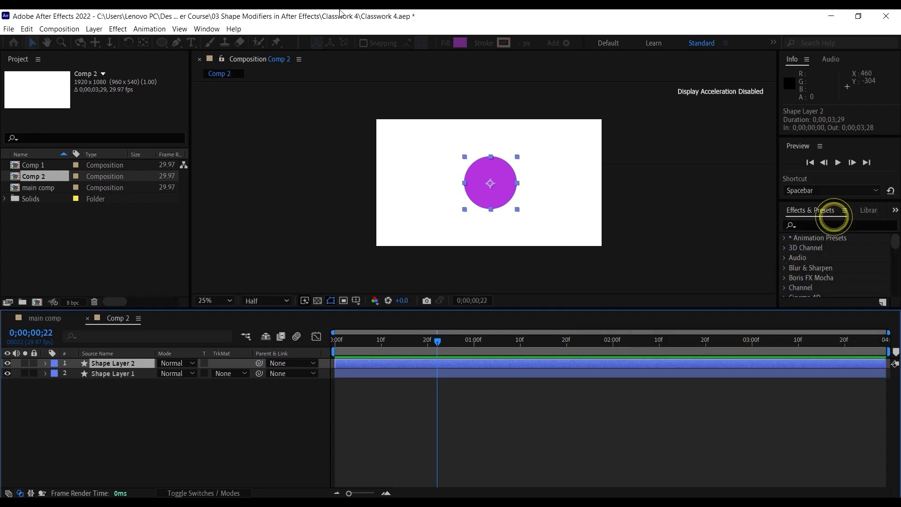
left_click(446, 45)
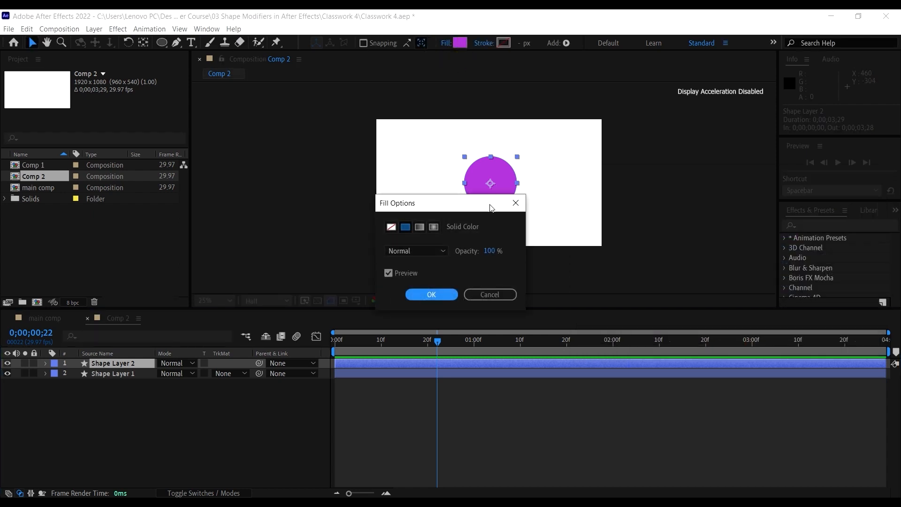
left_click(391, 227)
left_click(446, 294)
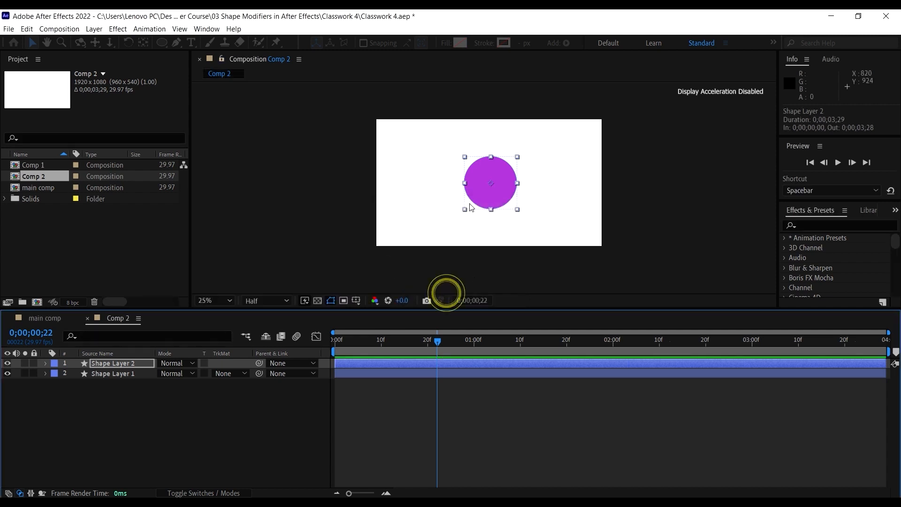
Step: Give the duplicated circle a solid dark grey stroke, colour 595959, with a width of 10 px
left_click(503, 42)
left_click(619, 248)
mouse_move(602, 299)
left_mouse_down()
mouse_move(586, 306)
mouse_move(573, 286)
mouse_move(574, 295)
left_mouse_up()
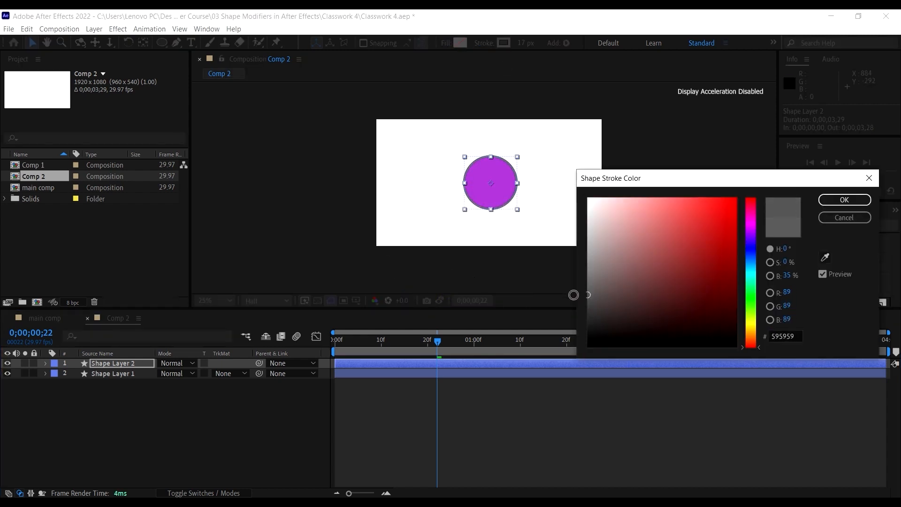
key("Return")
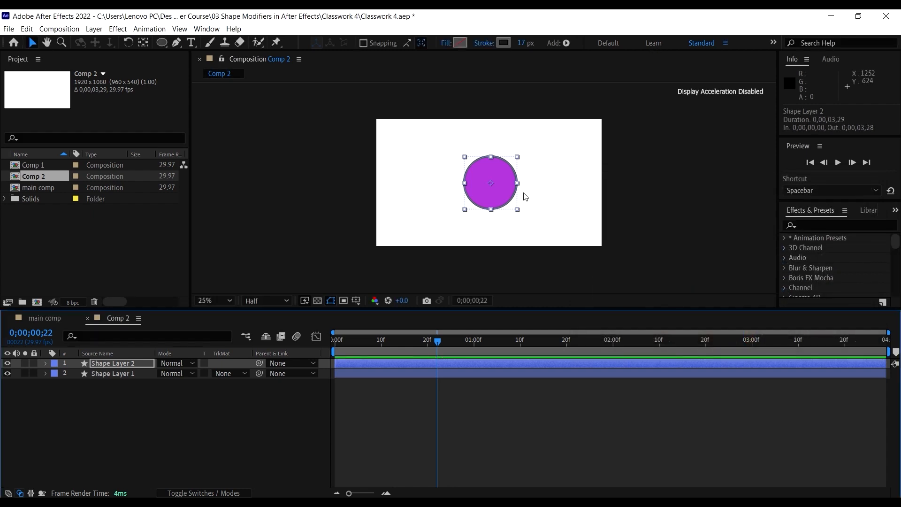
key("period")
left_click_drag(522, 43, 523, 51)
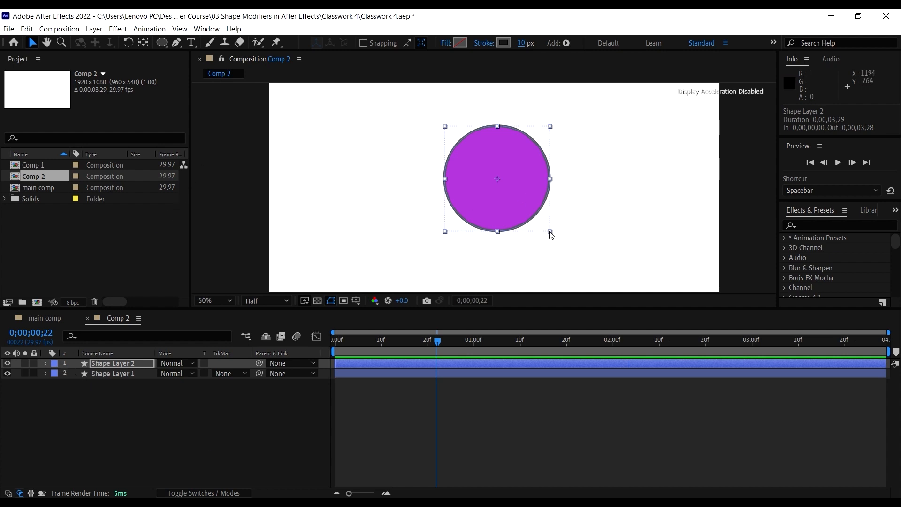
Step: Scale the stroked ring up slightly around its centre so it surrounds the purple circle with a gap, and preview the composition from the start
left_click_drag(550, 231, 556, 239)
key("comma")
left_click(603, 227)
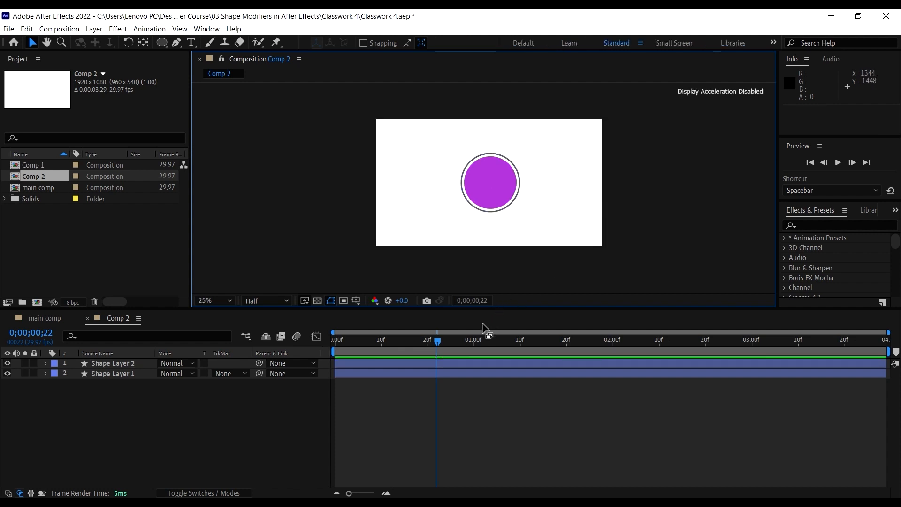
left_click(462, 348)
key("Home")
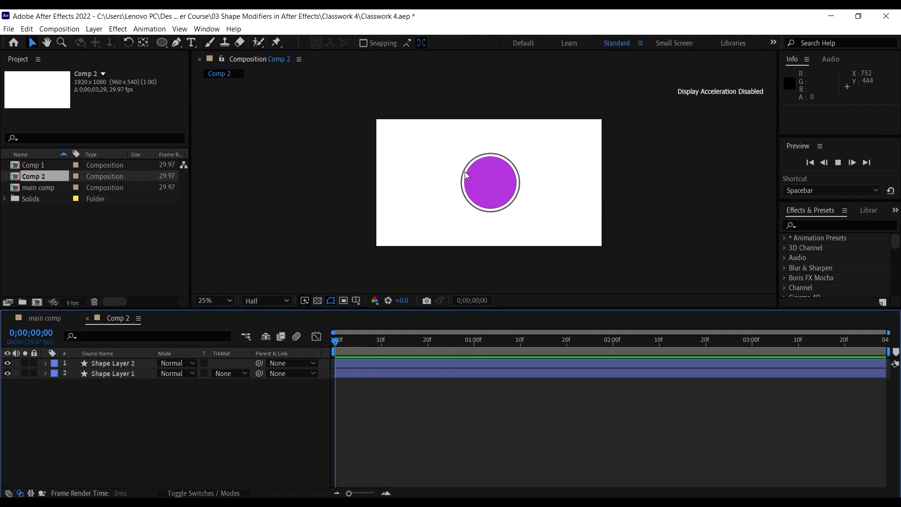
key("space")
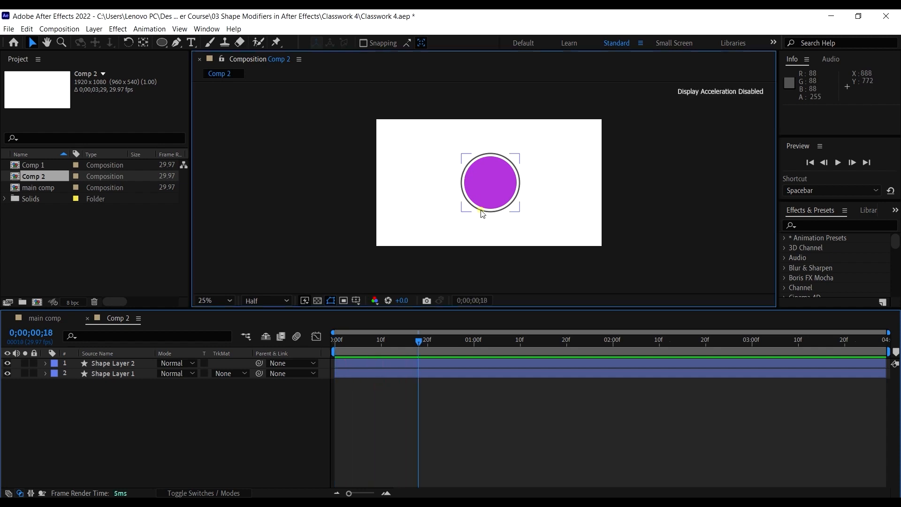
Step: Change the ring's stroke colour to light grey C3BABA, make the stroke slightly thicker, and deselect the layer
left_click(482, 212)
scroll(483, 187, "up", 2)
left_click(504, 44)
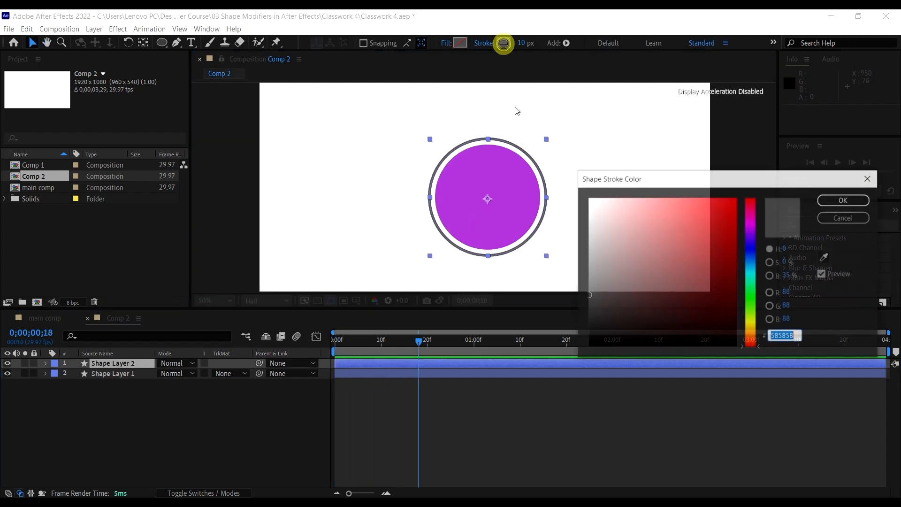
mouse_move(596, 252)
left_mouse_down()
mouse_move(599, 311)
mouse_move(577, 229)
mouse_move(593, 252)
mouse_move(594, 233)
left_mouse_up()
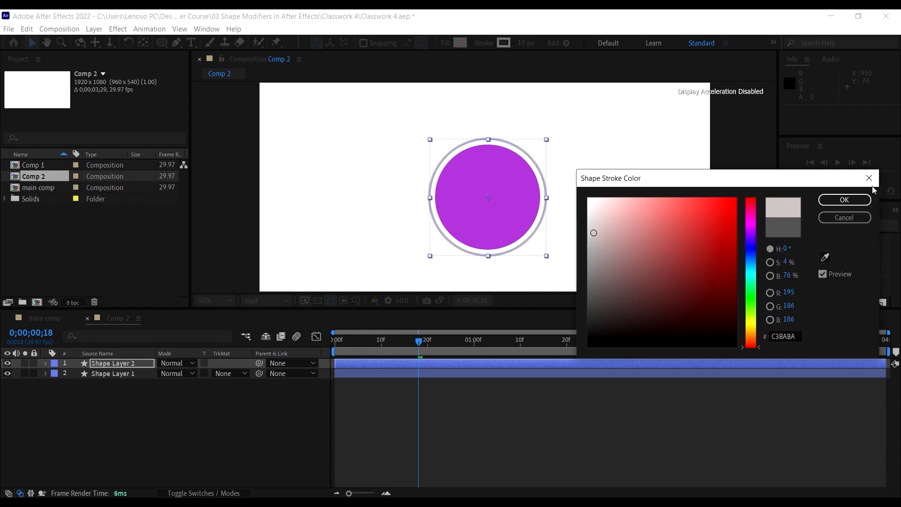
left_click(844, 199)
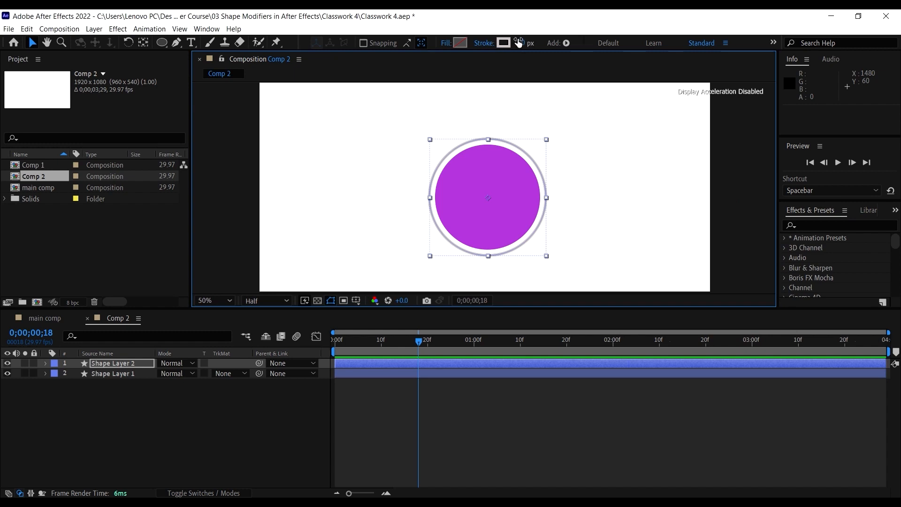
left_click_drag(518, 43, 525, 43)
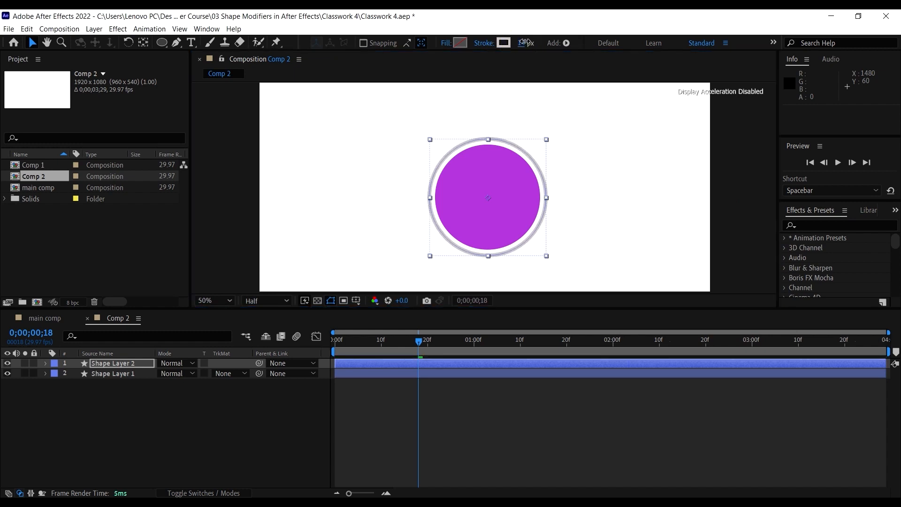
key("comma")
left_click(617, 168)
left_click_drag(500, 180, 516, 163)
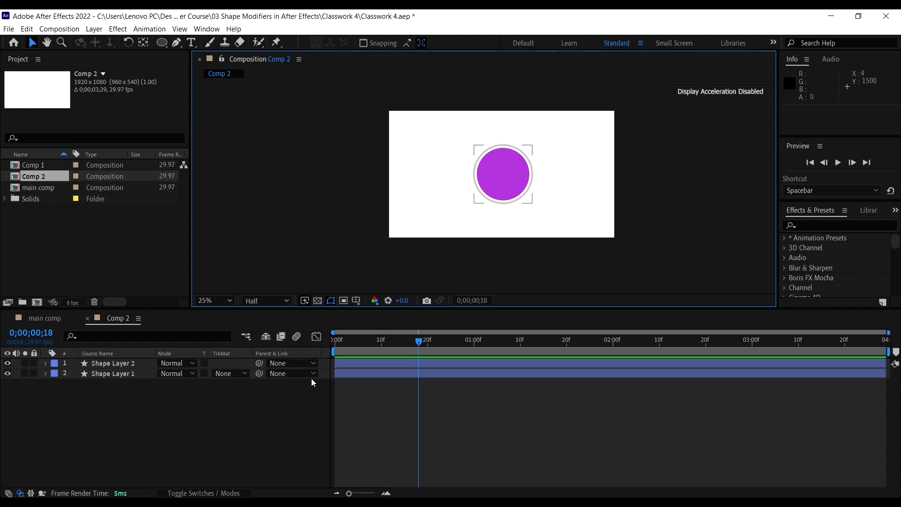
Step: Set Comp 2's current time to 0;00;00;00 and select the purple circle's layer, Shape Layer 1
left_click_drag(368, 344, 308, 341)
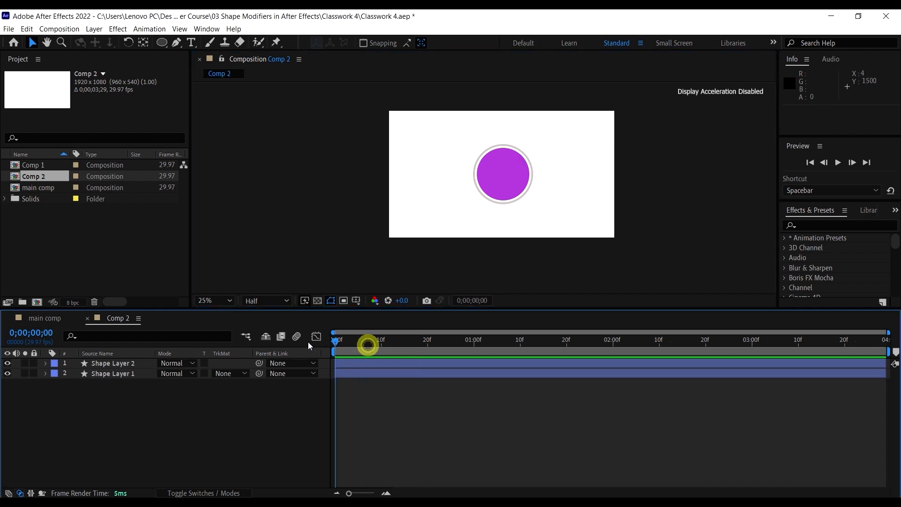
left_click(383, 371)
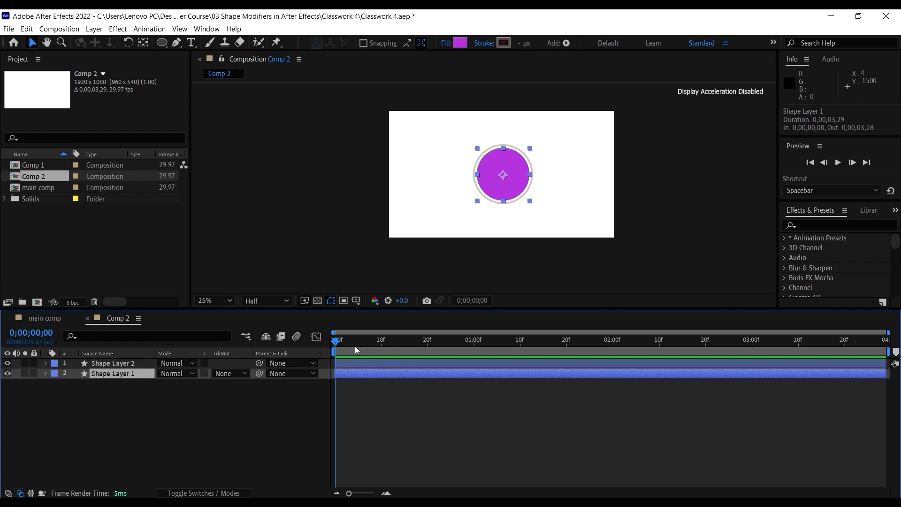
mouse_move(348, 342)
left_mouse_down()
mouse_move(370, 349)
mouse_move(332, 347)
left_mouse_up()
Step: Play main comp's animation from the start to examine how the circle and ring enter, and return to Comp 2
left_click(51, 319)
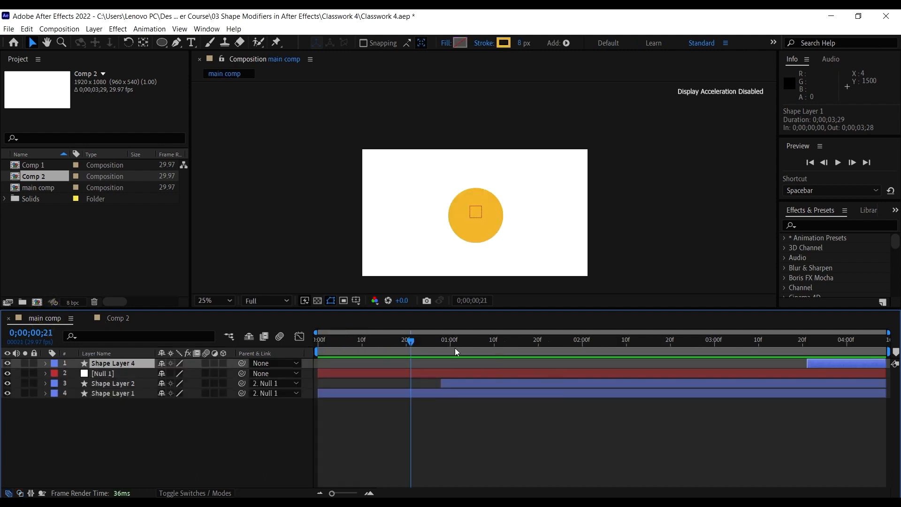
left_click_drag(434, 339, 317, 342)
key("space")
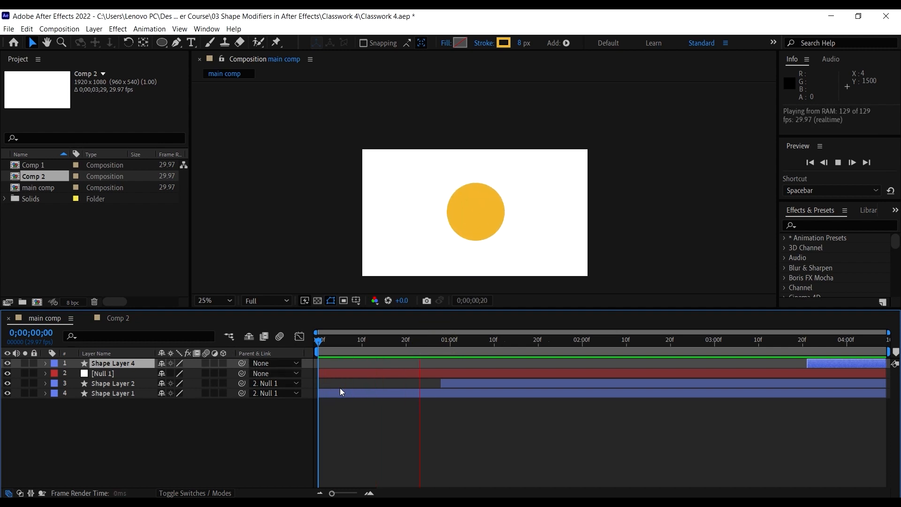
left_click(373, 342)
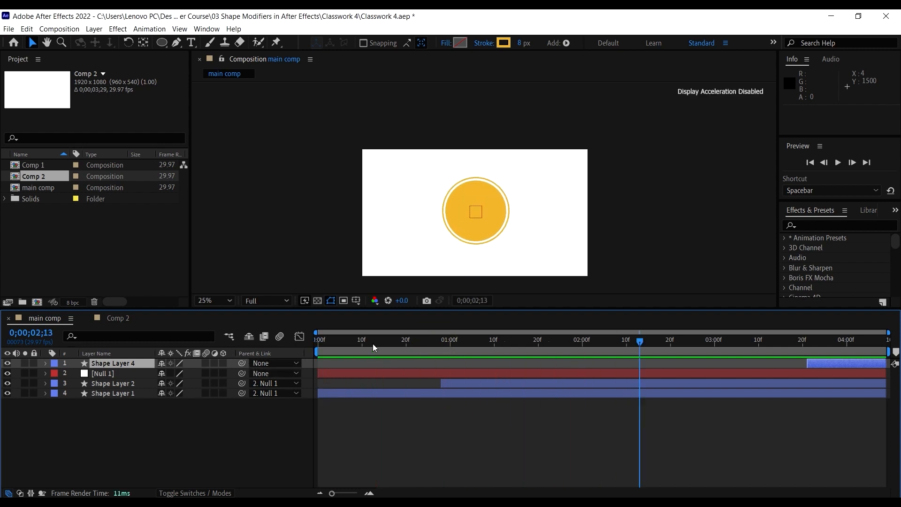
key("space")
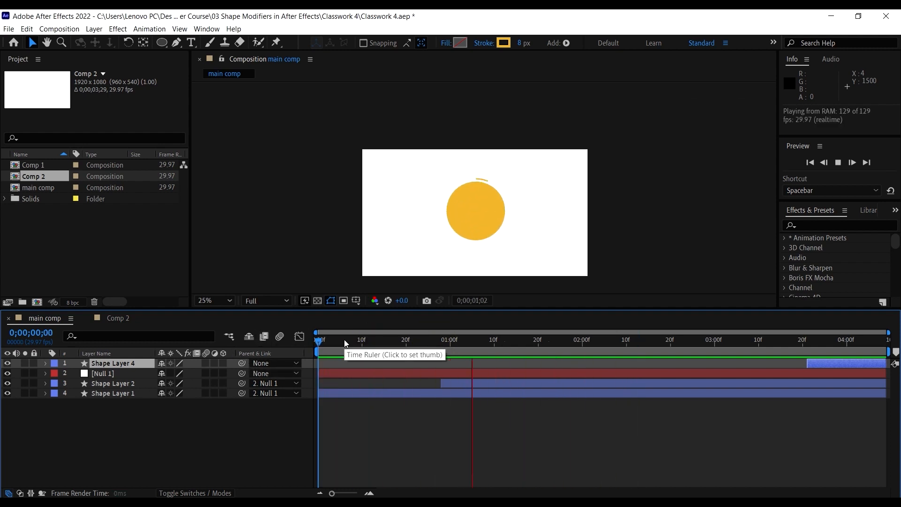
key("space")
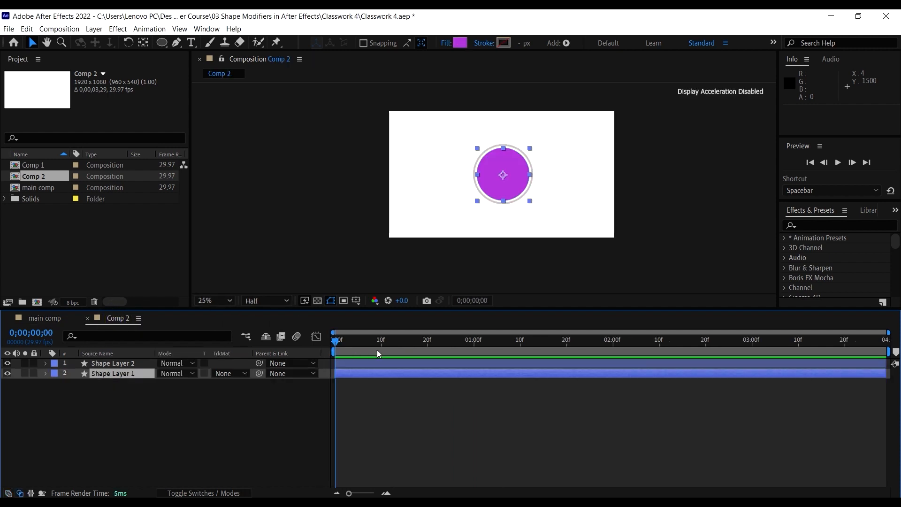
Step: Add a Position keyframe to the purple circle's layer at 0;00;00;23 and shift it to 0;00;00;29
left_click_drag(372, 346, 362, 345)
left_click_drag(437, 340, 442, 346)
left_click(443, 372)
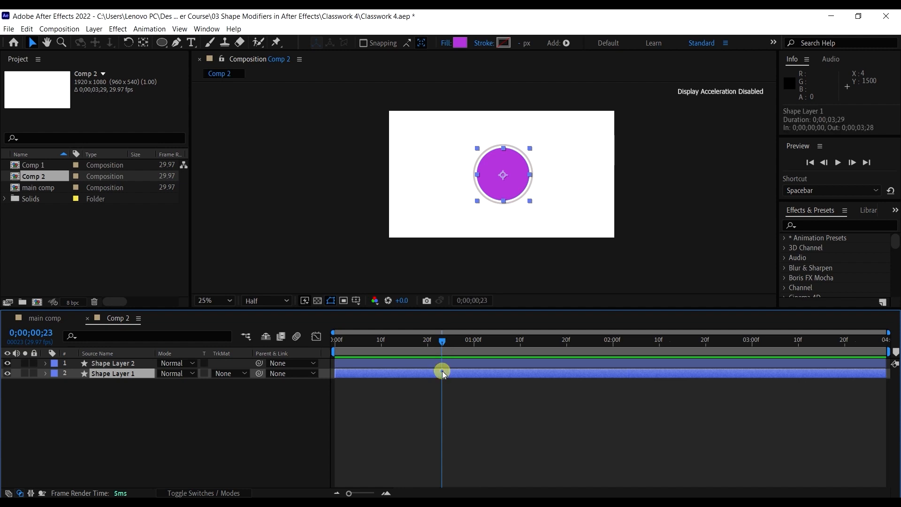
key("p")
left_click(75, 383)
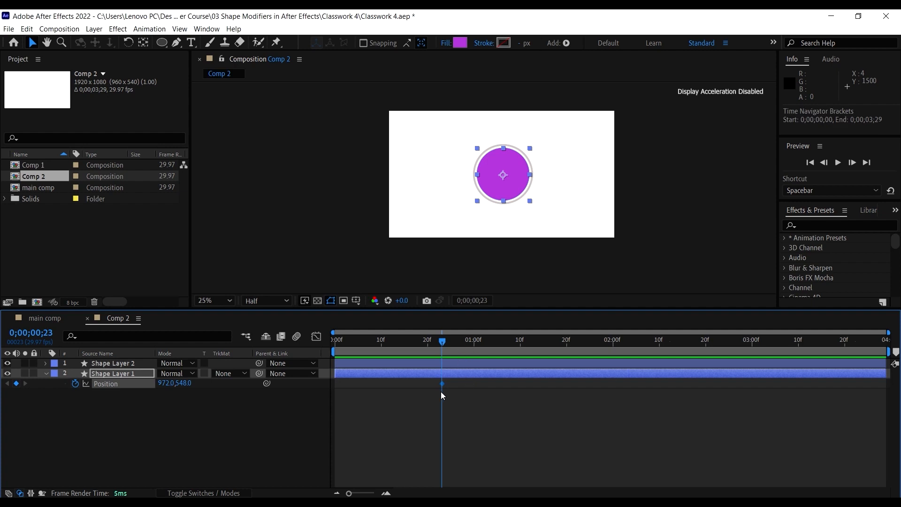
left_click_drag(443, 383, 472, 383)
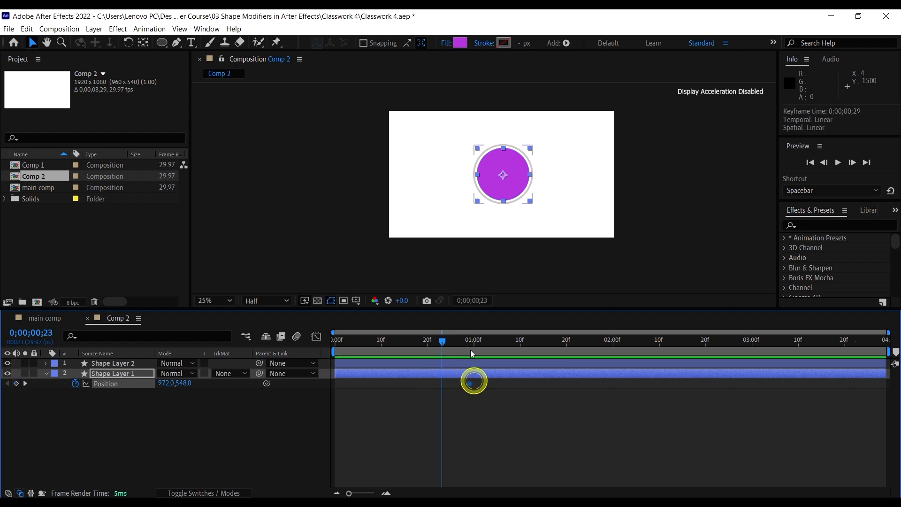
Step: At 0;00;00;00, move the purple circle straight down below the canvas to about position 972, 1344, and preview the motion
left_click_drag(466, 344, 330, 348)
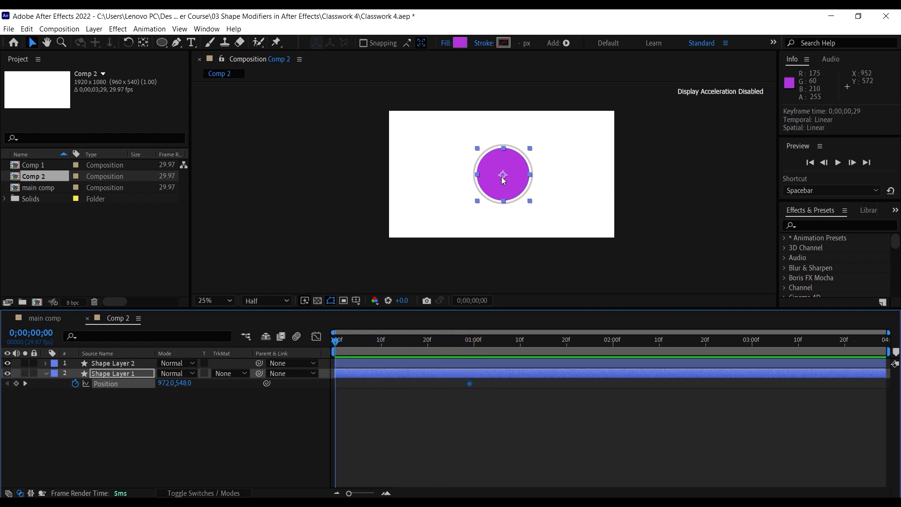
left_click_drag(509, 168, 516, 266)
key("space")
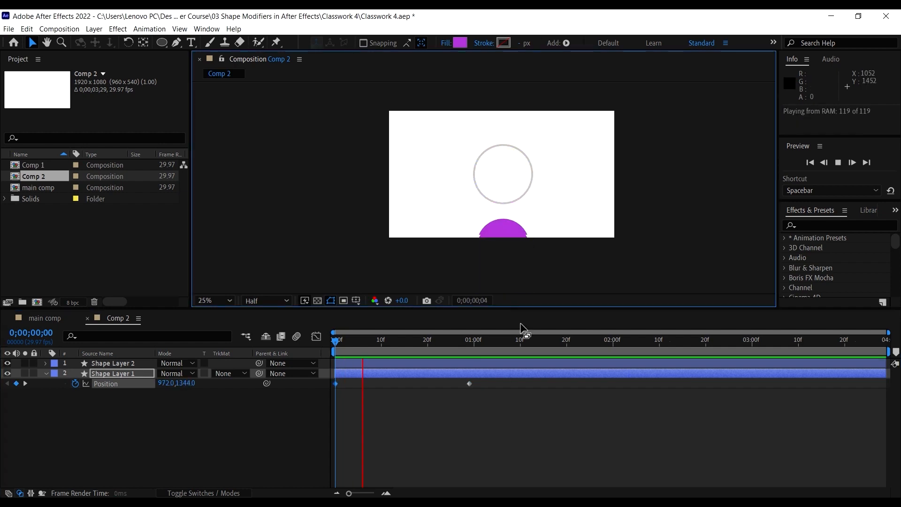
key("space")
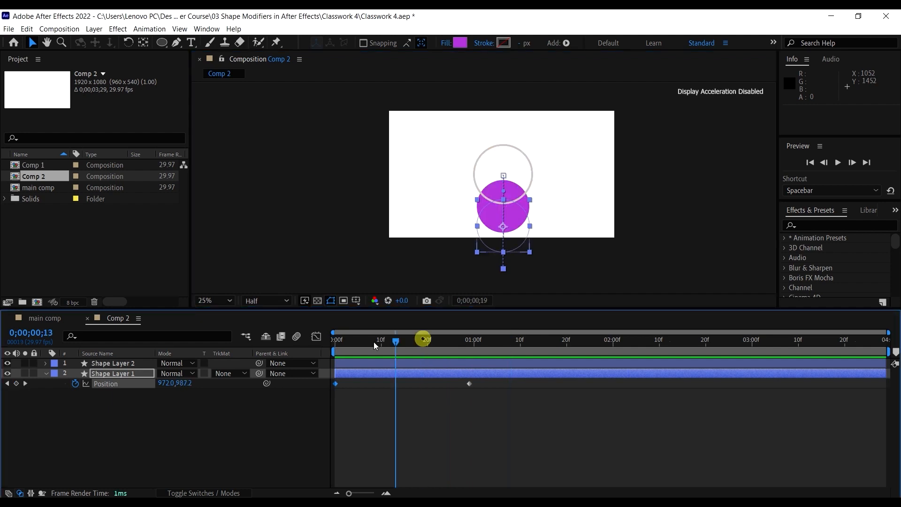
Step: Add a Scale keyframe to the purple circle's layer at 0;00;00;29, aligned with the second Position keyframe
left_click(470, 339)
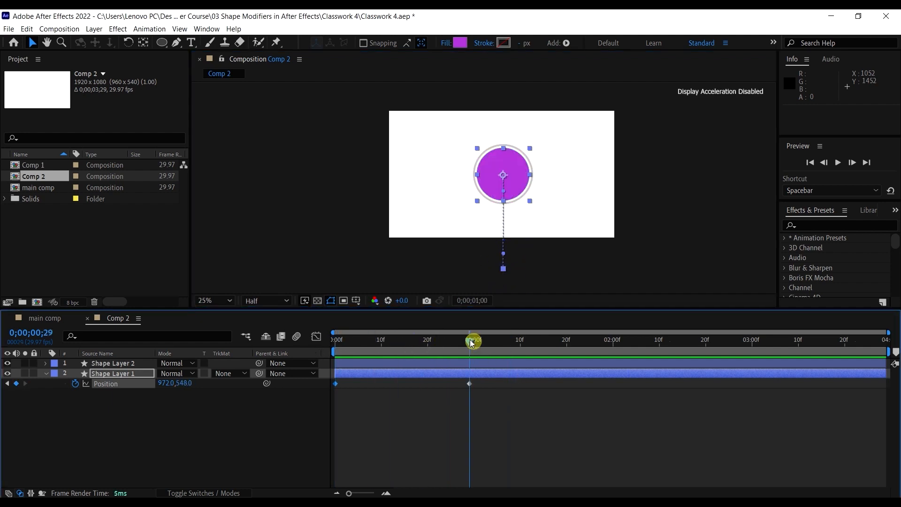
key("s")
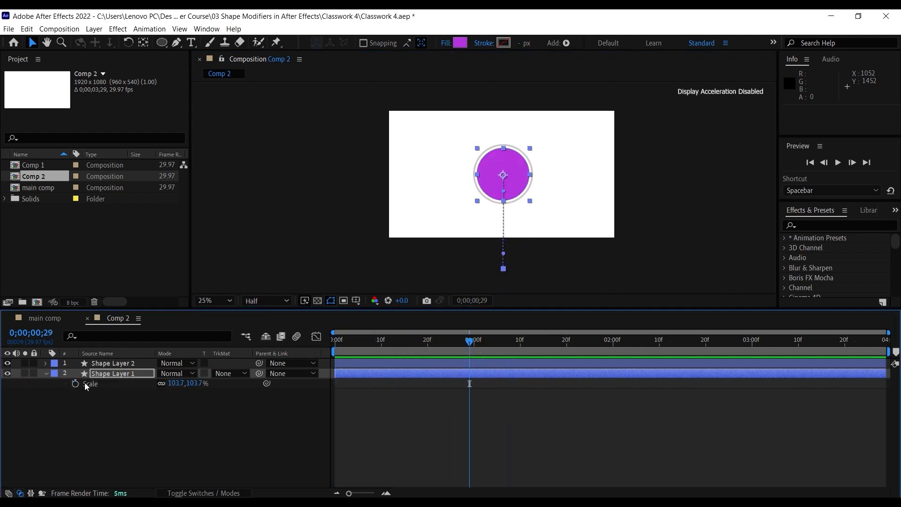
left_click(74, 384)
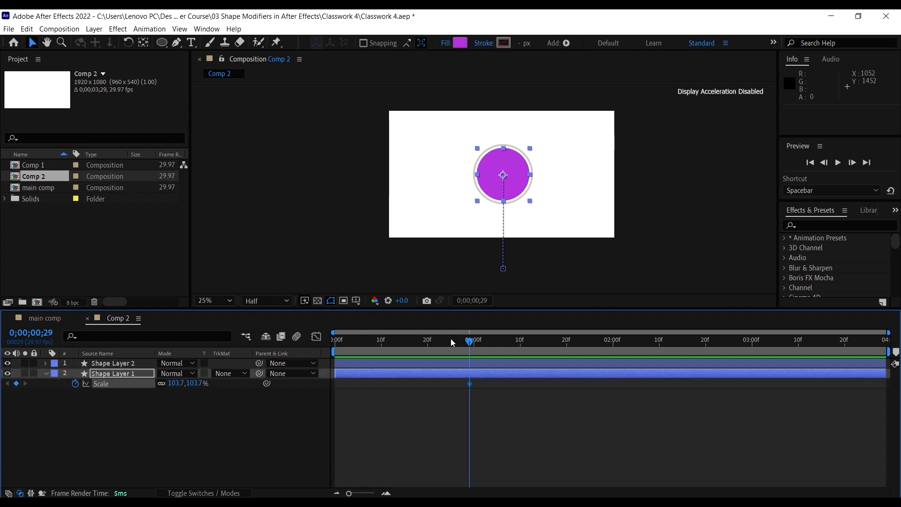
Step: Set the purple circle's Scale to 0% at 0;00;00;00 and preview the growing animation
left_click_drag(444, 343, 310, 347)
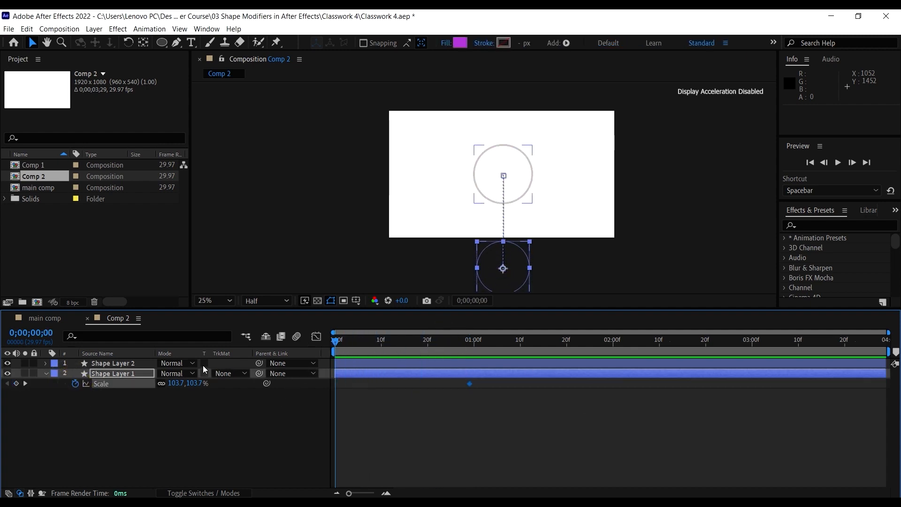
left_click(197, 382)
type("0")
key("Return")
key("space")
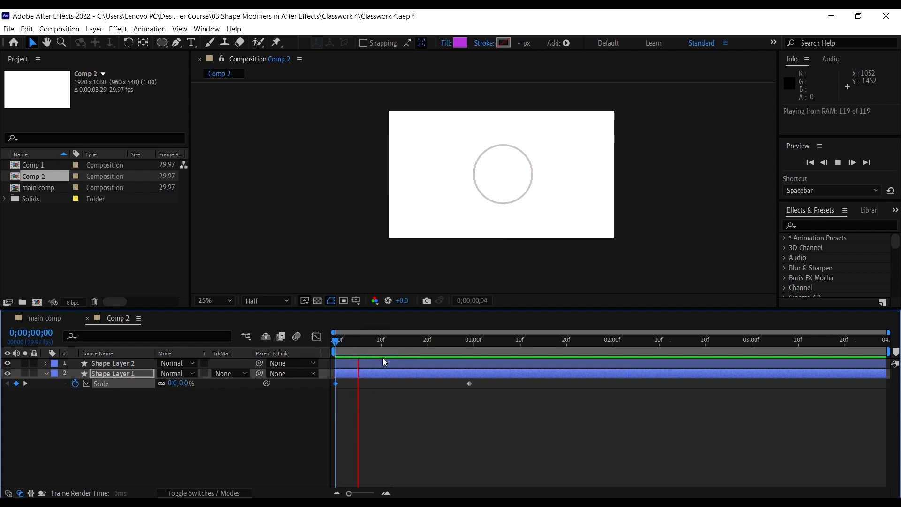
key("space")
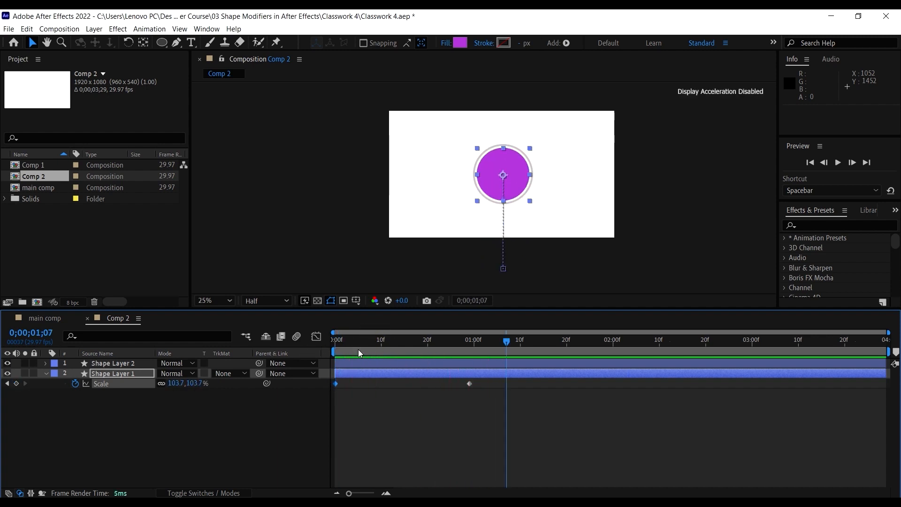
Step: Apply Easy Ease to all Position and Scale keyframes of the purple circle's layer and preview the eased motion
key("u")
left_click_drag(478, 420, 294, 376)
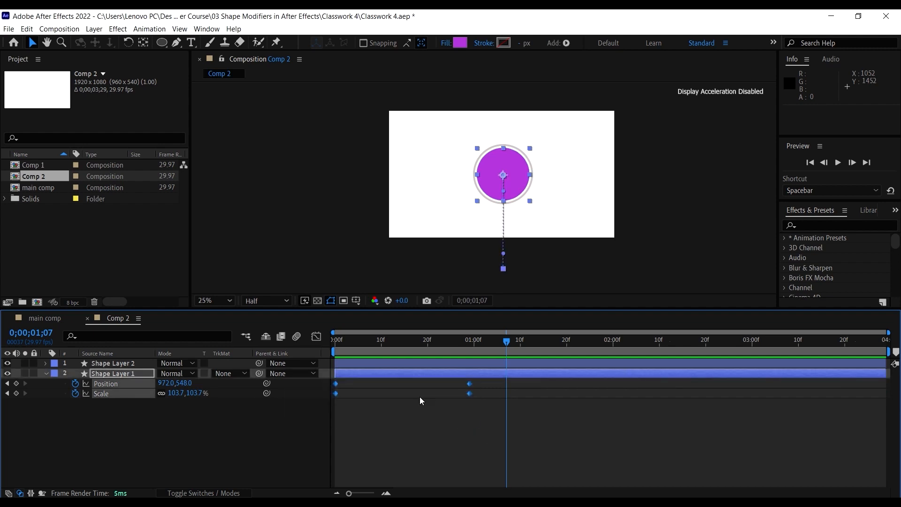
right_click(467, 392)
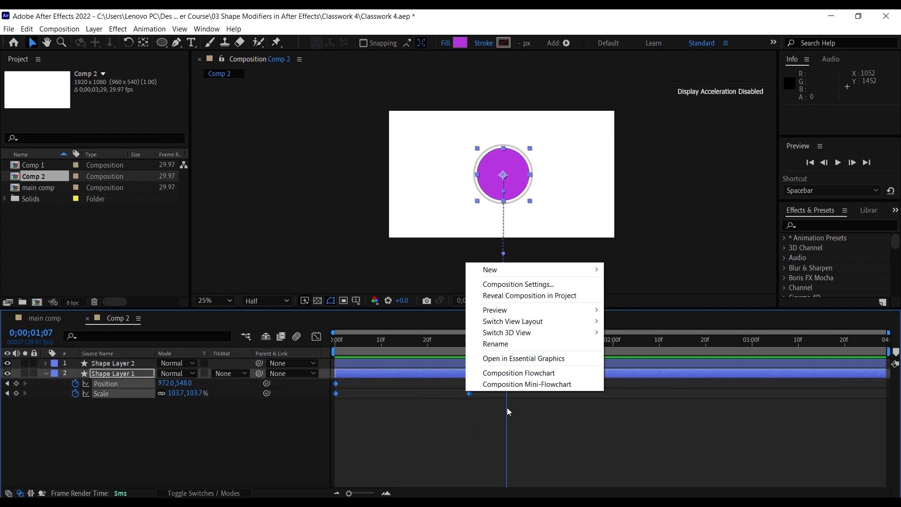
left_click(468, 394)
right_click(469, 393)
mouse_move(497, 386)
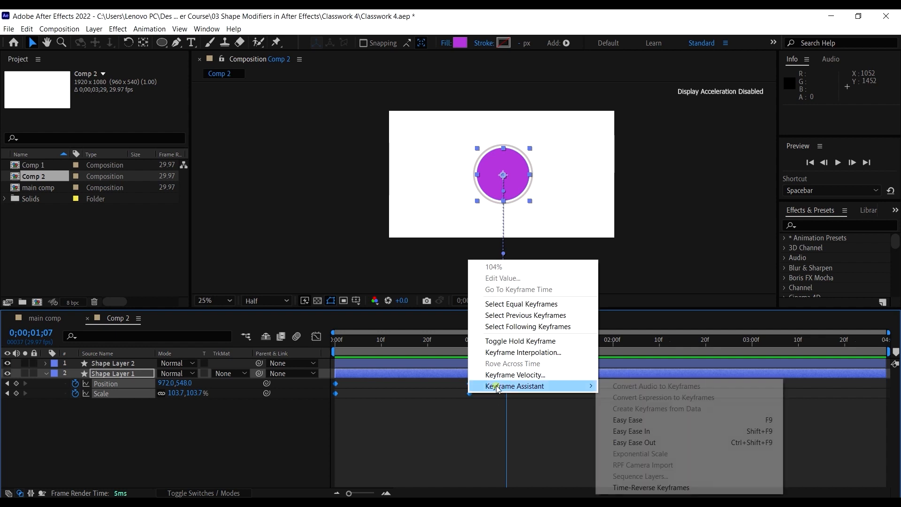
left_click(635, 420)
key("space")
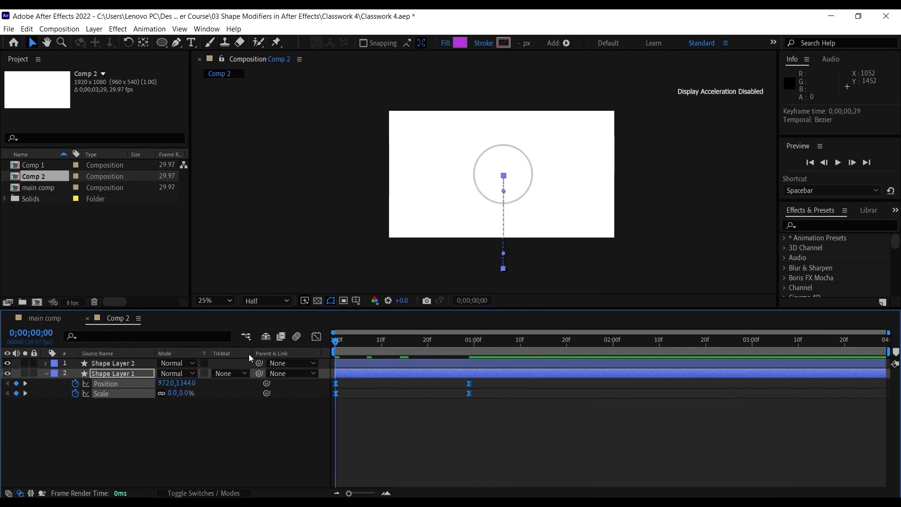
Step: Show the purple circle's Position and Scale keyframes in the graph editor and play the main comp's animation for reference
left_click_drag(512, 420, 308, 375)
left_click(312, 339)
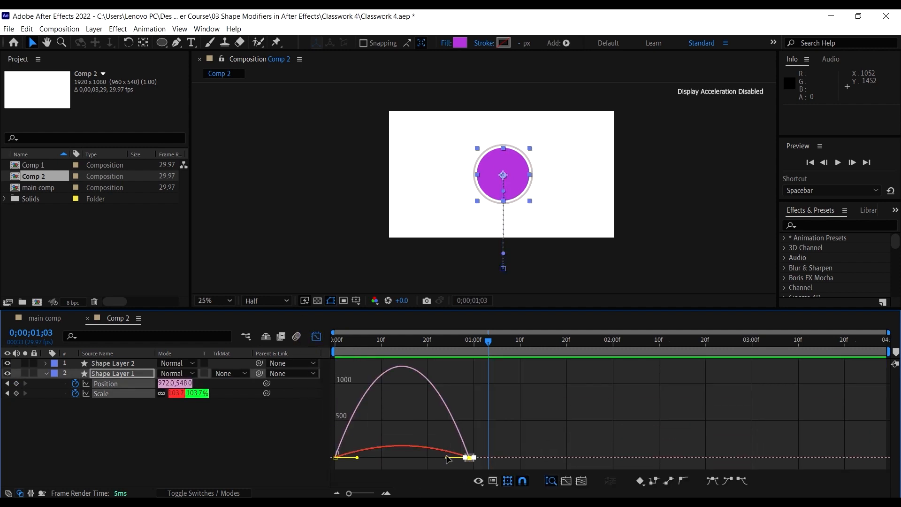
left_click(42, 318)
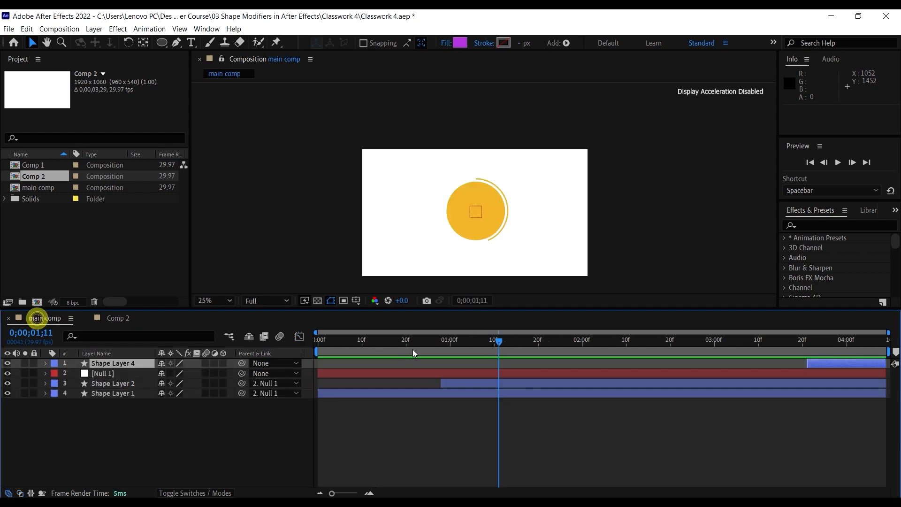
key("space")
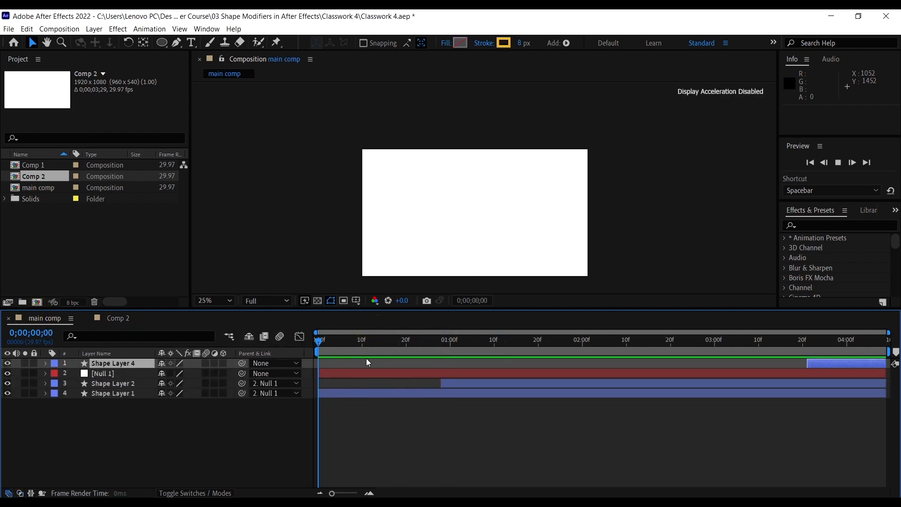
left_click(113, 318)
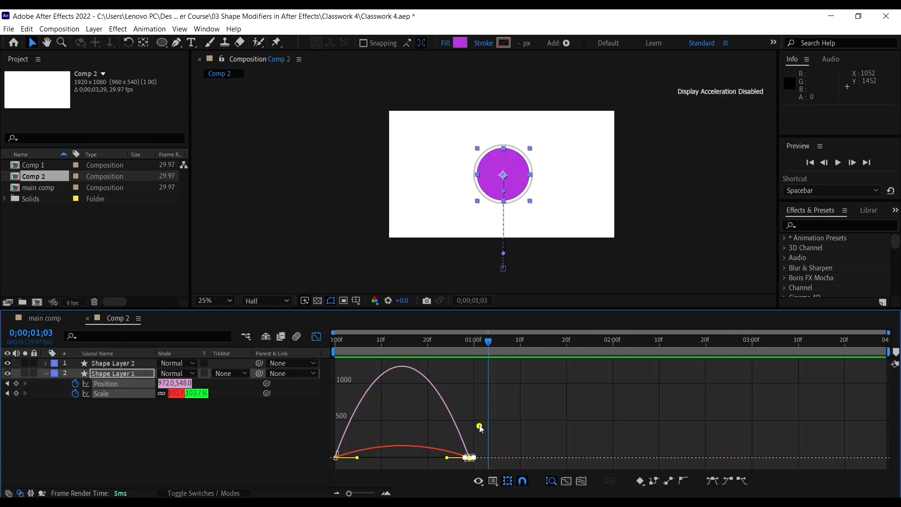
Step: Lengthen the outgoing ease of the circle's first keyframes so the speed peaks at about 0;00;00;23, and preview it
left_click_drag(479, 426, 436, 466)
left_click_drag(375, 423, 402, 461)
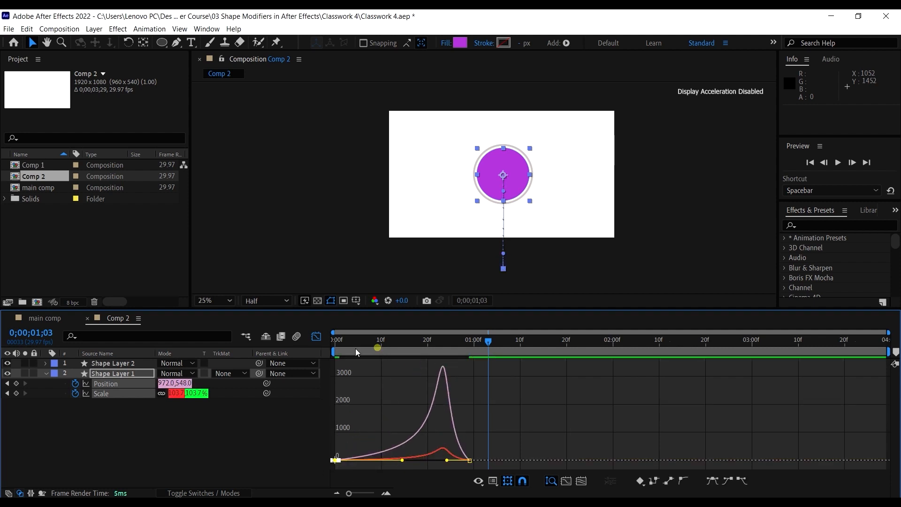
key("space")
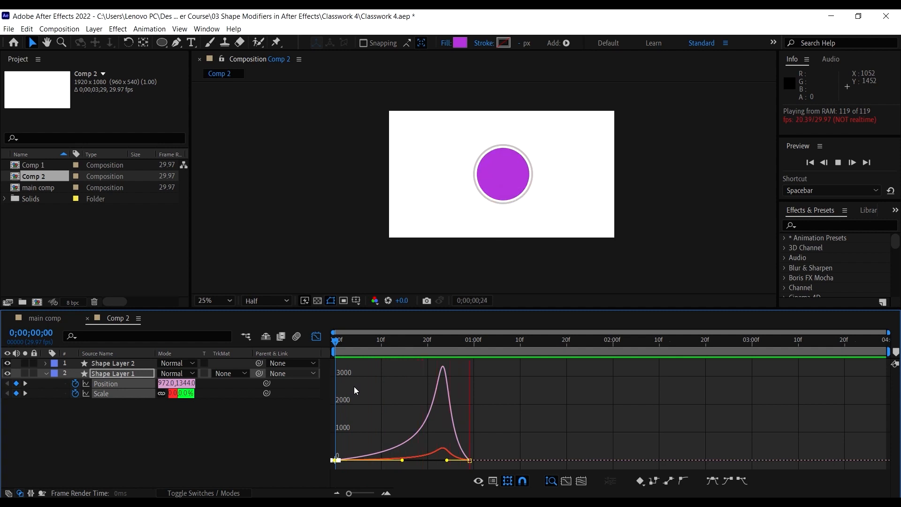
key("space")
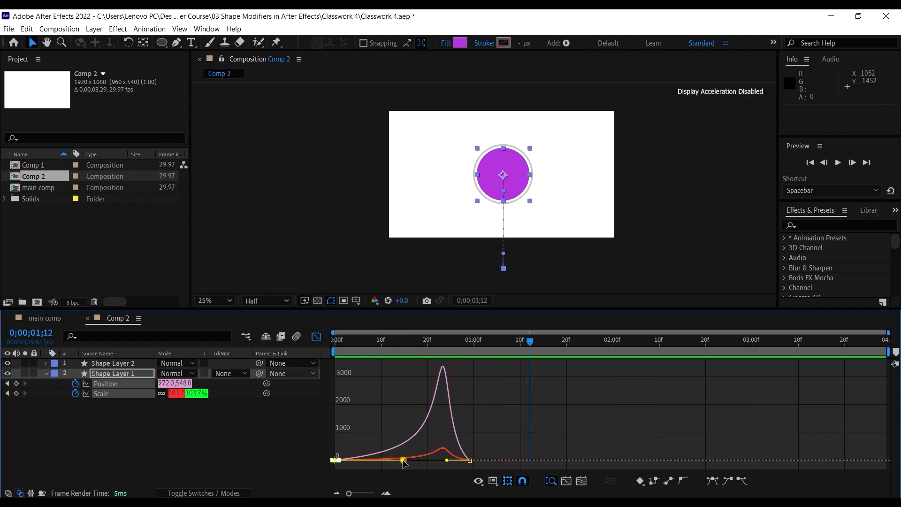
Step: Shorten the first keyframes' outgoing ease so the speed peaks at about 0;00;00;21, and preview the softer acceleration
left_click_drag(403, 460, 387, 457)
left_click_drag(353, 342, 269, 350)
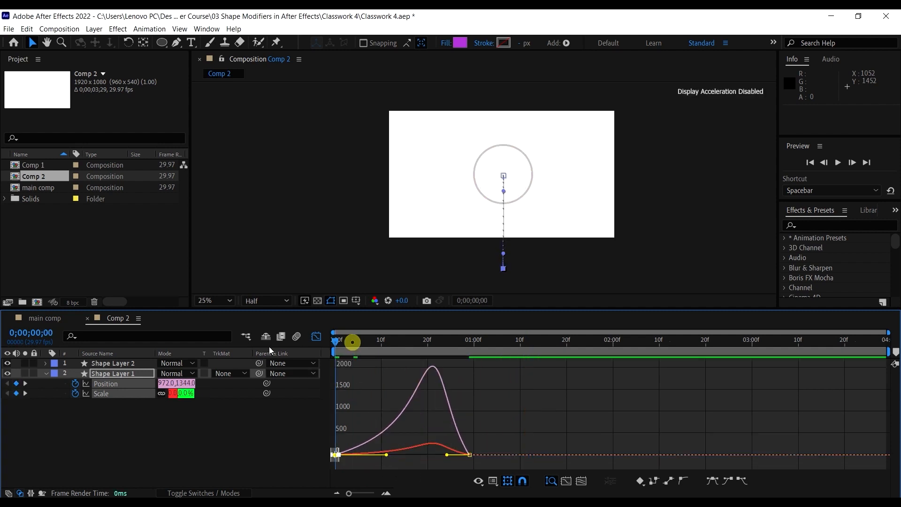
key("space")
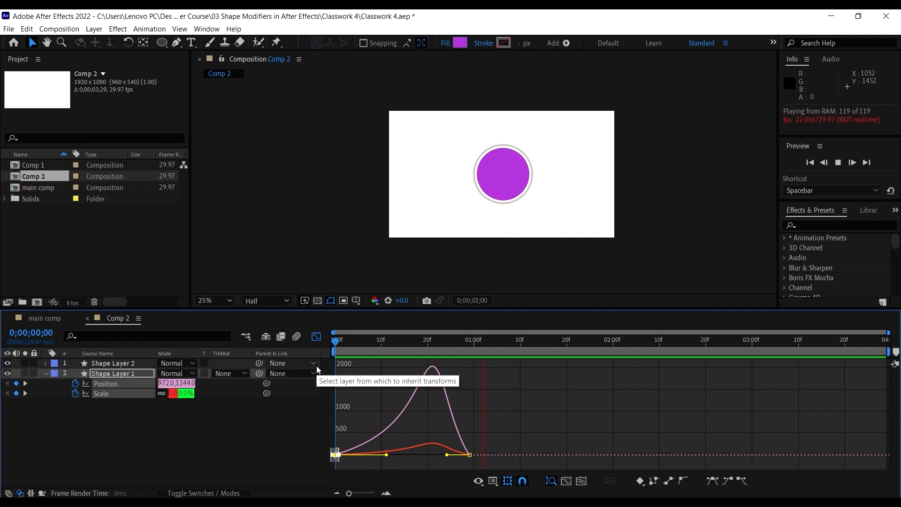
key("space")
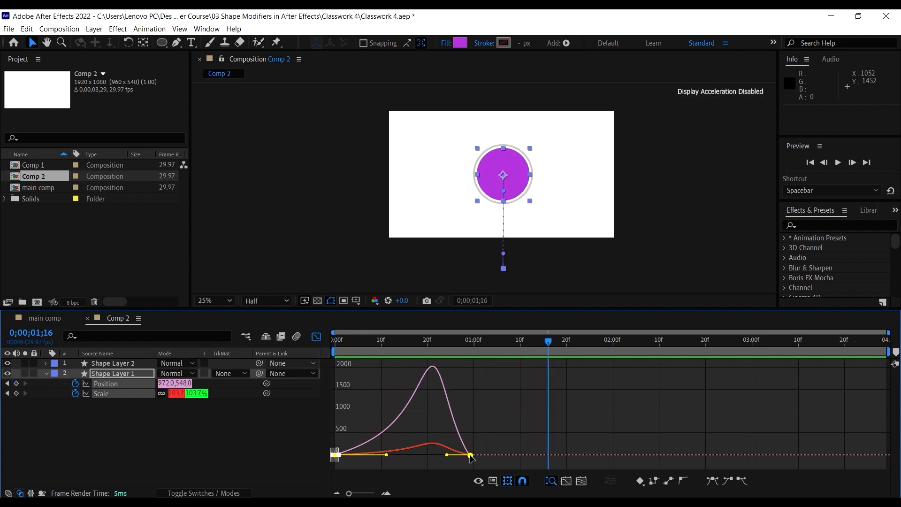
Step: Move the circle's ending Position and Scale keyframes to about 0;00;01;02 and preview the slower entrance
mouse_move(471, 457)
left_mouse_down()
mouse_move(470, 402)
mouse_move(484, 458)
left_mouse_up()
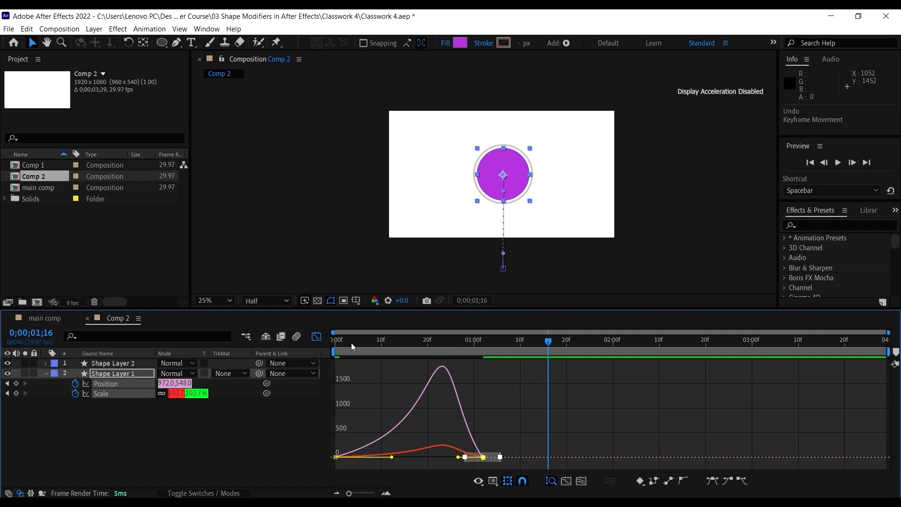
left_click_drag(351, 343, 286, 344)
key("space")
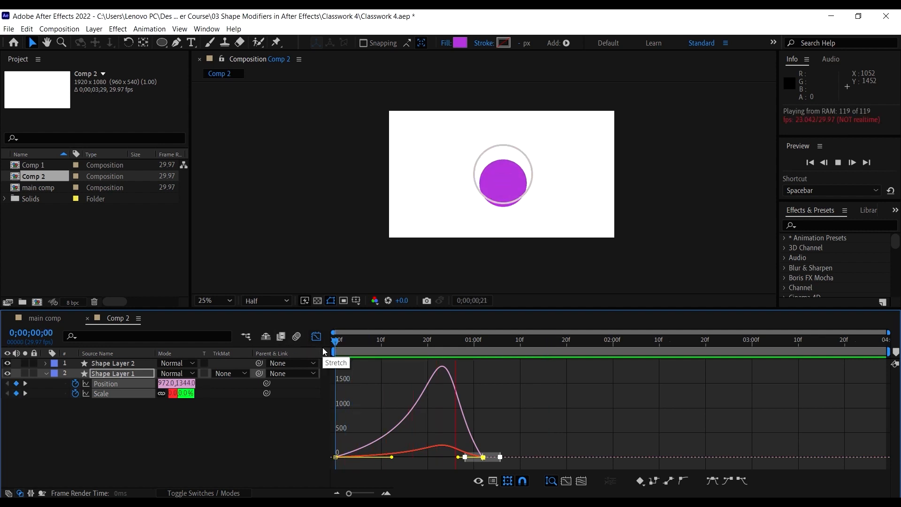
left_click(365, 337)
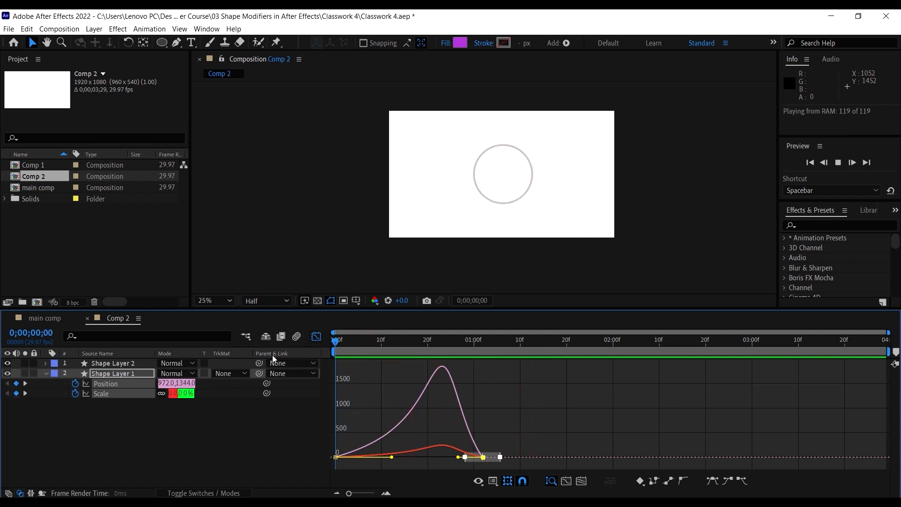
key("space")
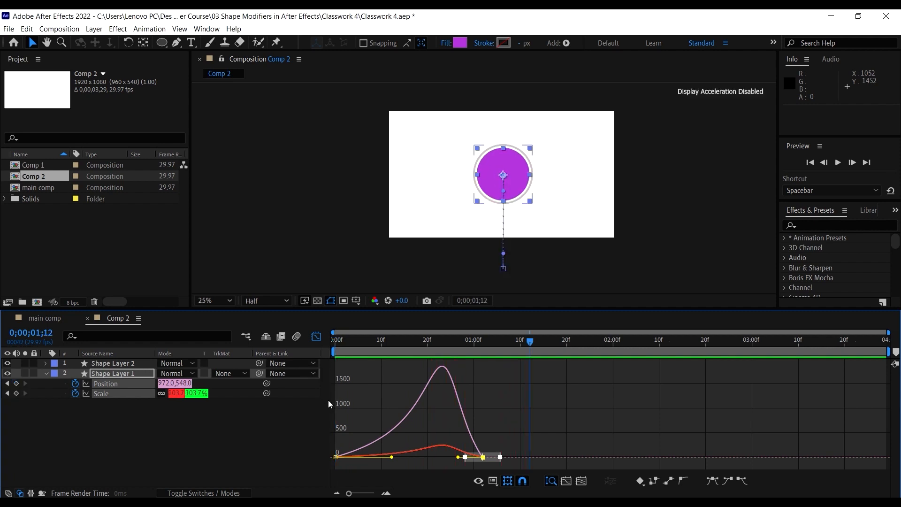
Step: Extend the outgoing ease of the circle's first keyframes so the speed peaks at about 0;00;00;26, and preview the motion
left_click(346, 415)
left_click(345, 454)
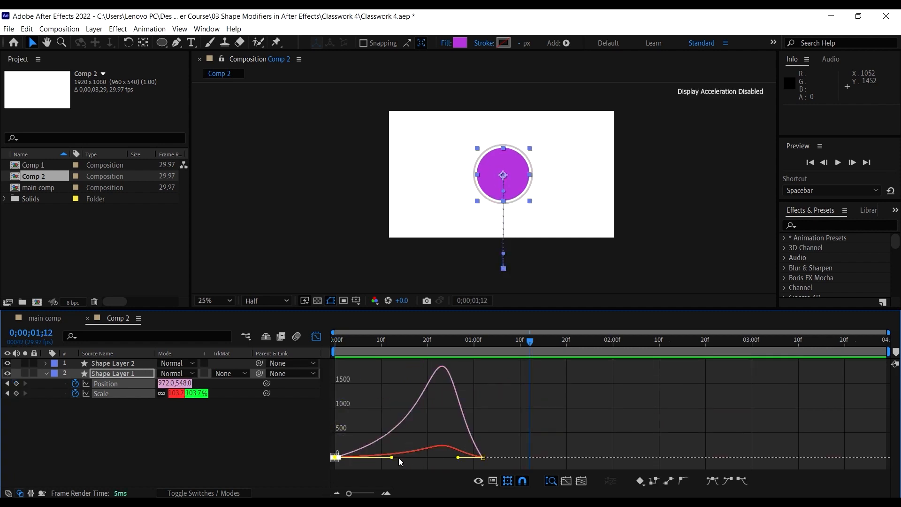
left_click_drag(393, 457, 413, 459)
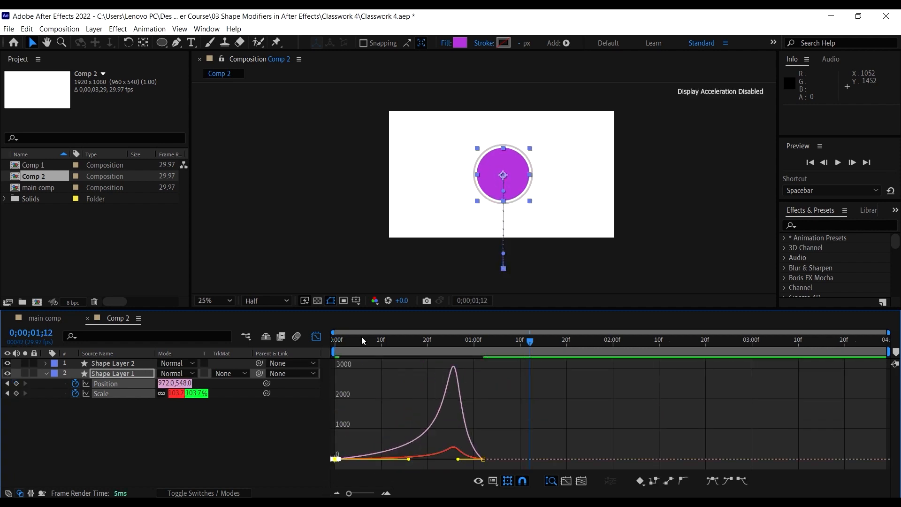
key("Home")
key("space")
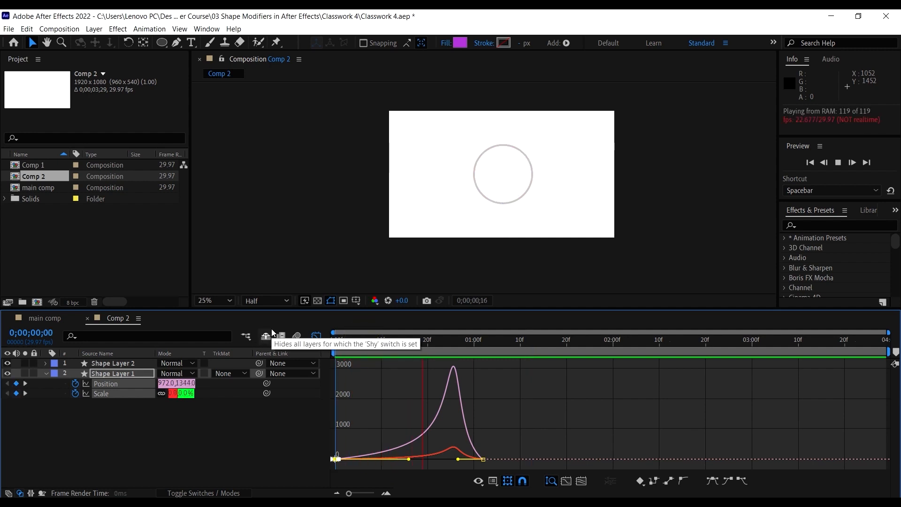
key("space")
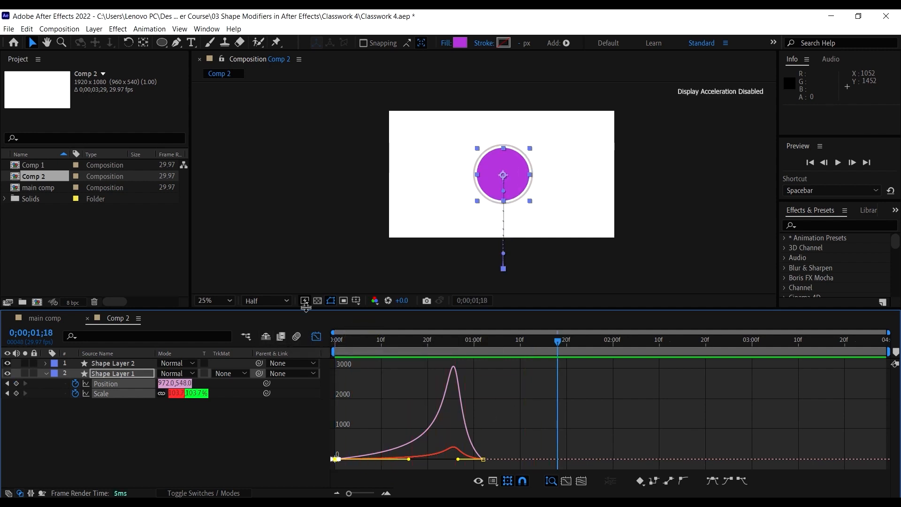
Step: Return to the layer bar view, move the ending Position and Scale keyframes to about 0;00;01;11, and preview the entrance
left_click(316, 335)
left_click(502, 421)
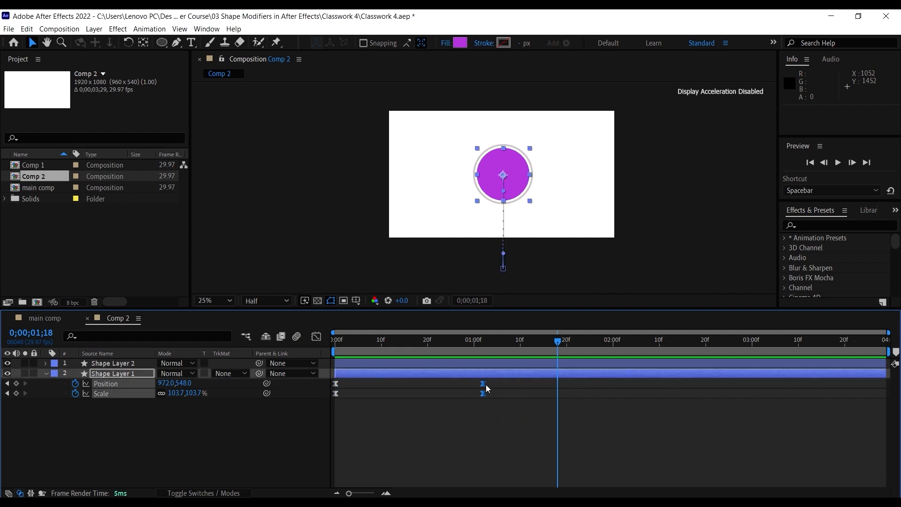
left_click_drag(484, 393, 525, 393)
left_click_drag(488, 339, 345, 334)
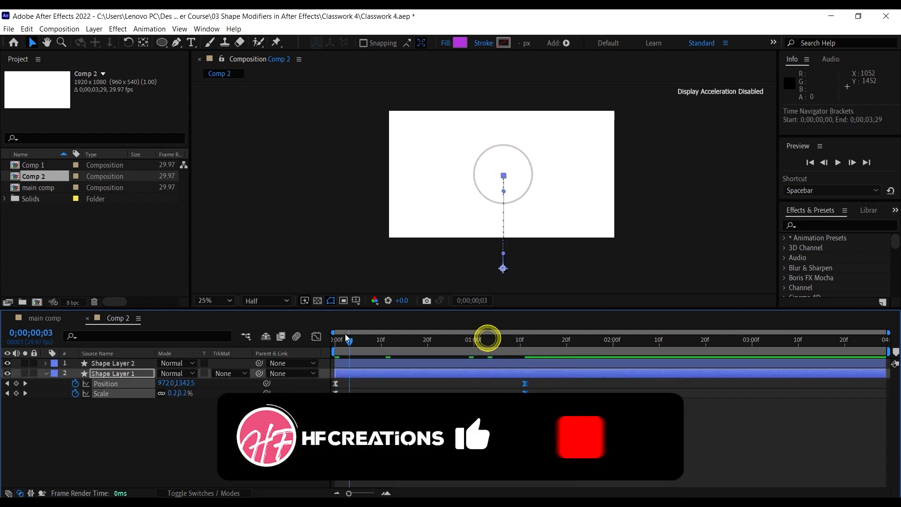
key("space")
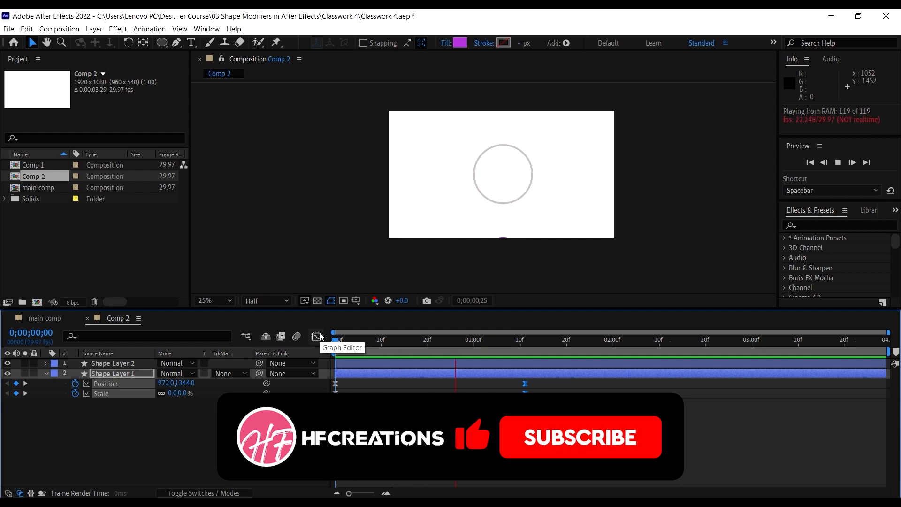
key("space")
left_click(351, 336)
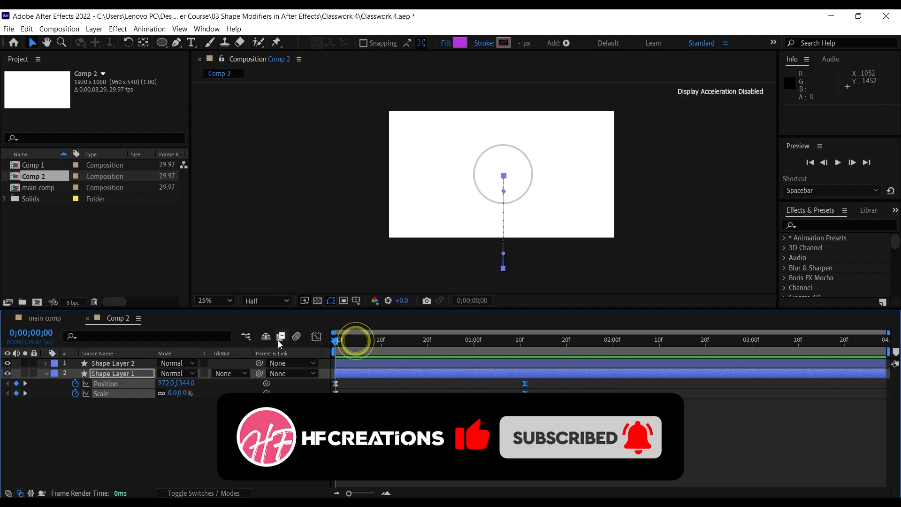
Step: Play the main comp and examine the yellow circle's Position and Scale keyframes and their speed graph
left_click(42, 319)
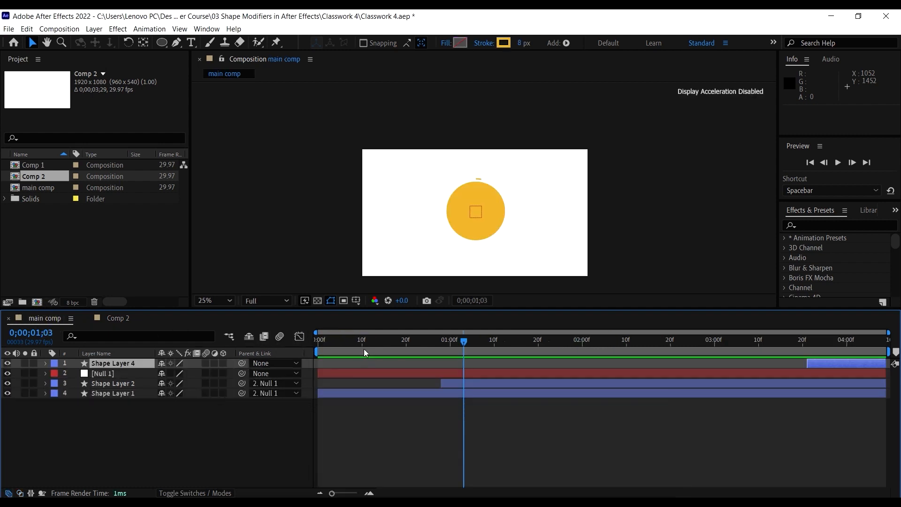
left_click(362, 345)
key("space")
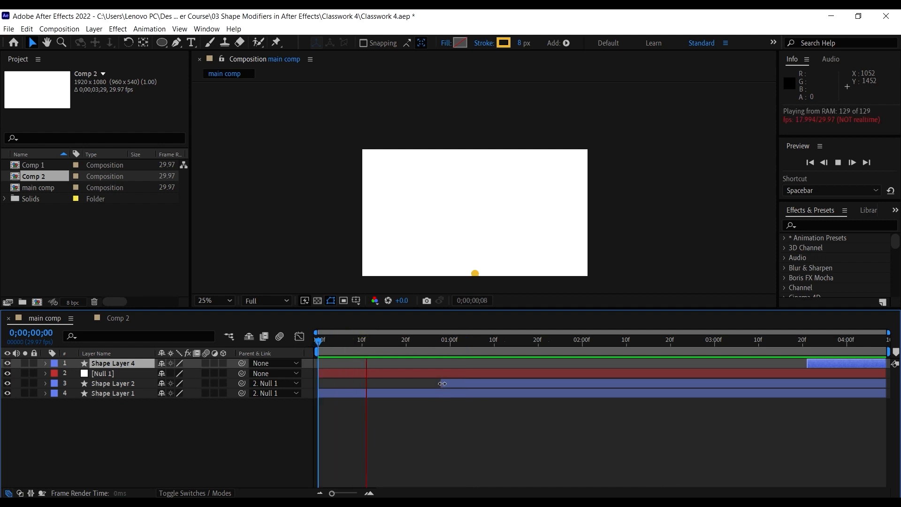
left_click(424, 338)
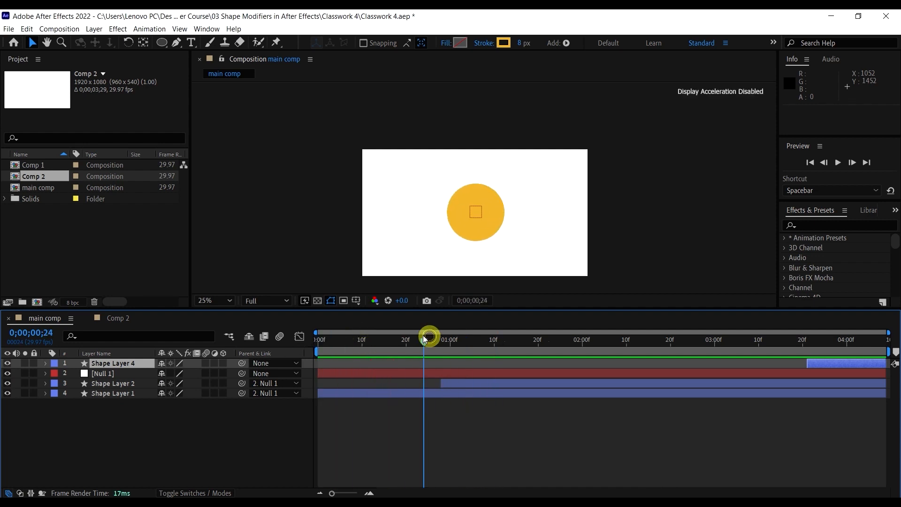
left_click(424, 393)
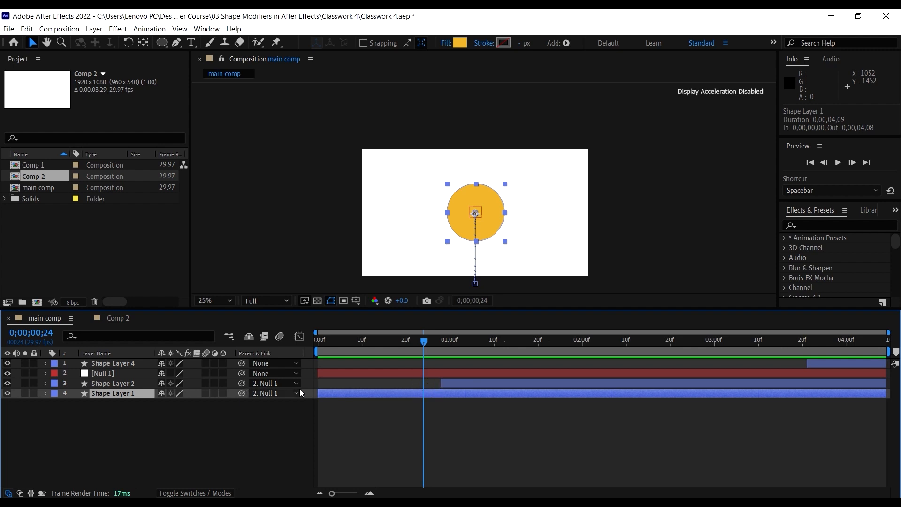
key("u")
left_click_drag(461, 430, 301, 396)
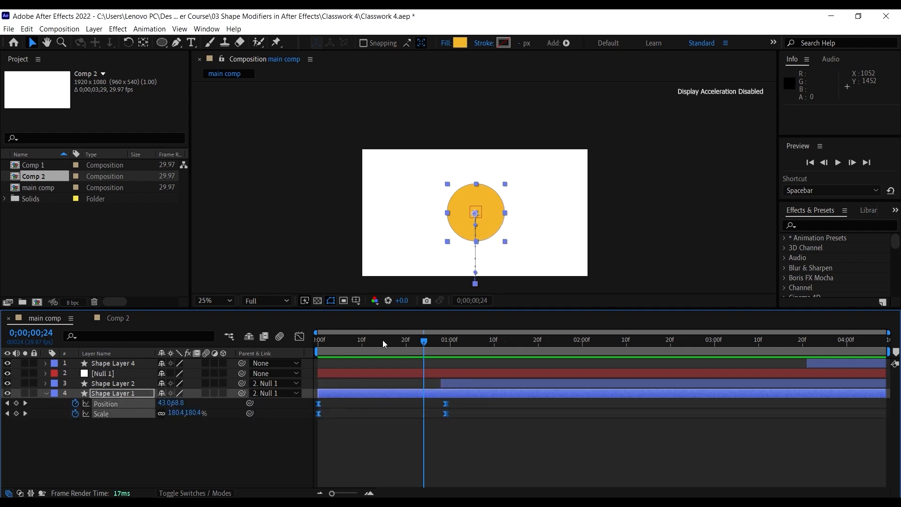
left_click_drag(384, 342, 350, 347)
left_click(300, 337)
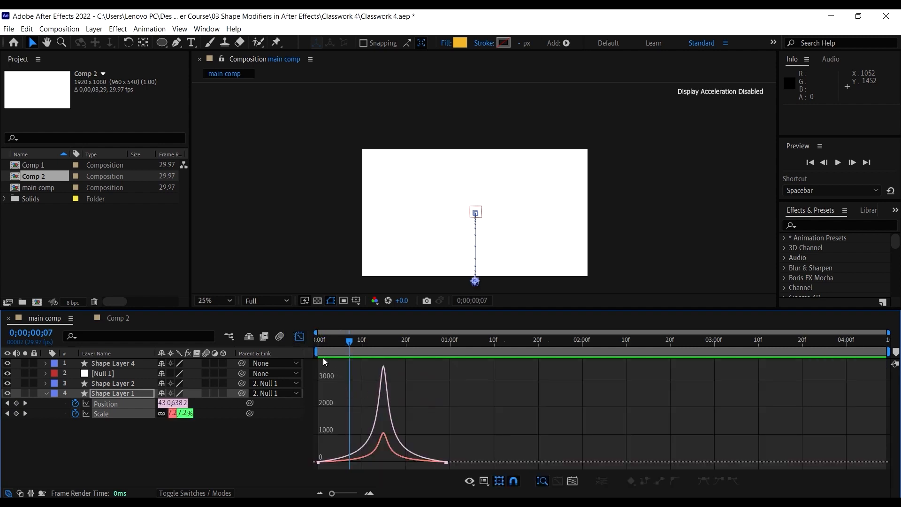
left_click(300, 337)
Step: In Comp 2, lengthen the incoming ease of the purple circle's ending keyframes for a sharp speed peak at about 0;00;00;22
left_click(115, 318)
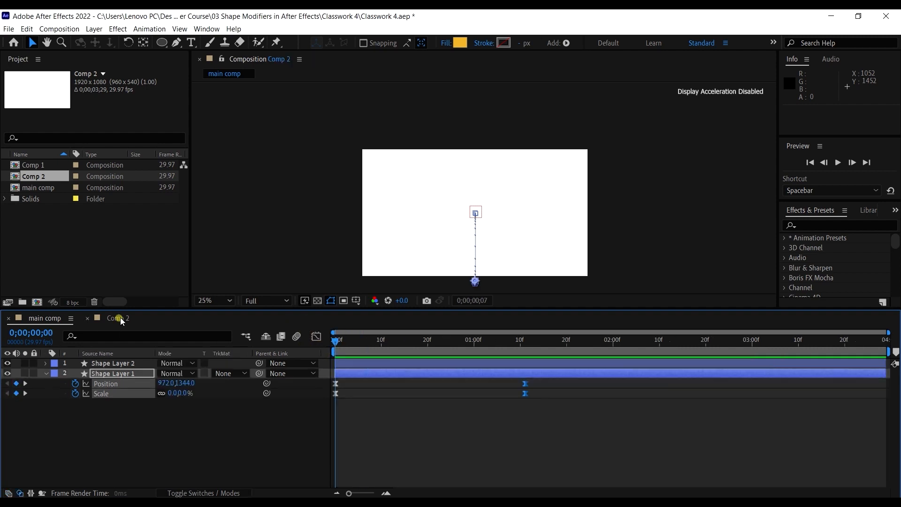
left_click_drag(557, 424, 311, 381)
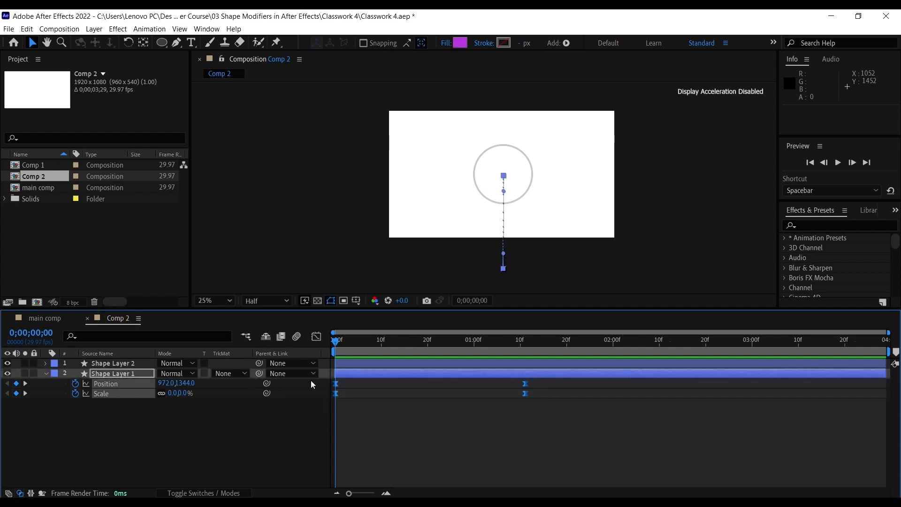
left_click(322, 336)
left_click_drag(591, 432, 440, 458)
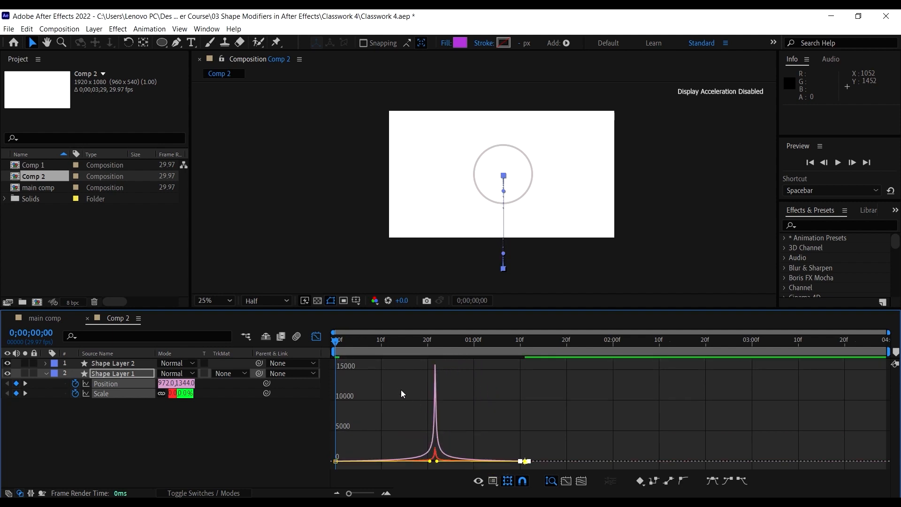
Step: Shorten the outgoing ease of the purple circle's first keyframes so the speed peaks at about 0;00;00;19, and preview the motion
key("space")
left_click_drag(394, 445, 321, 473)
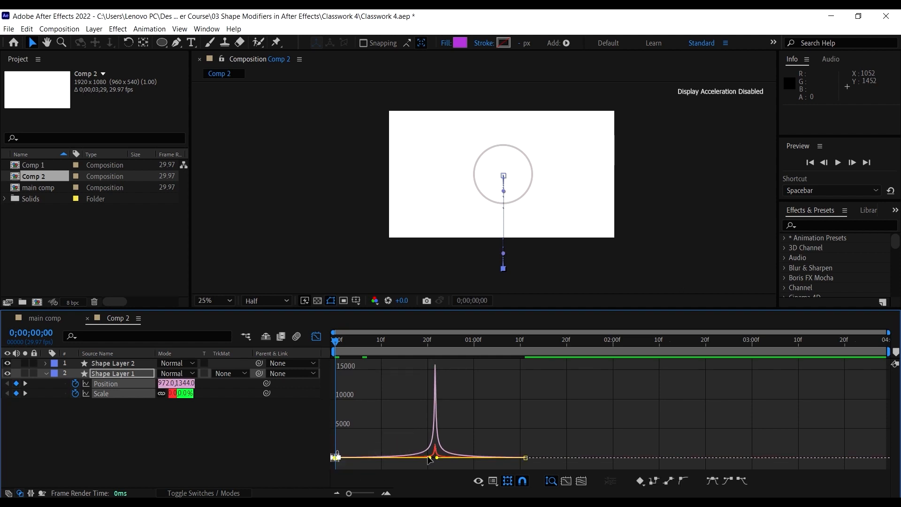
left_click_drag(429, 458, 411, 456)
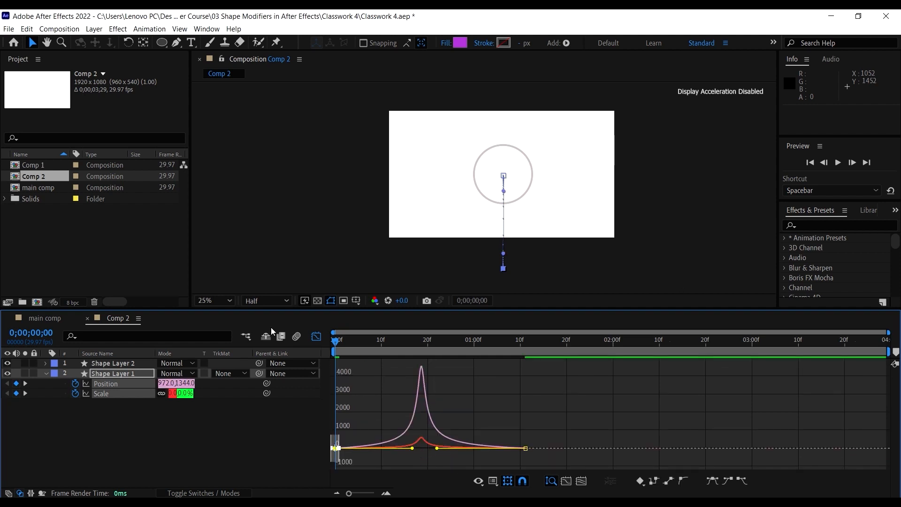
key("space")
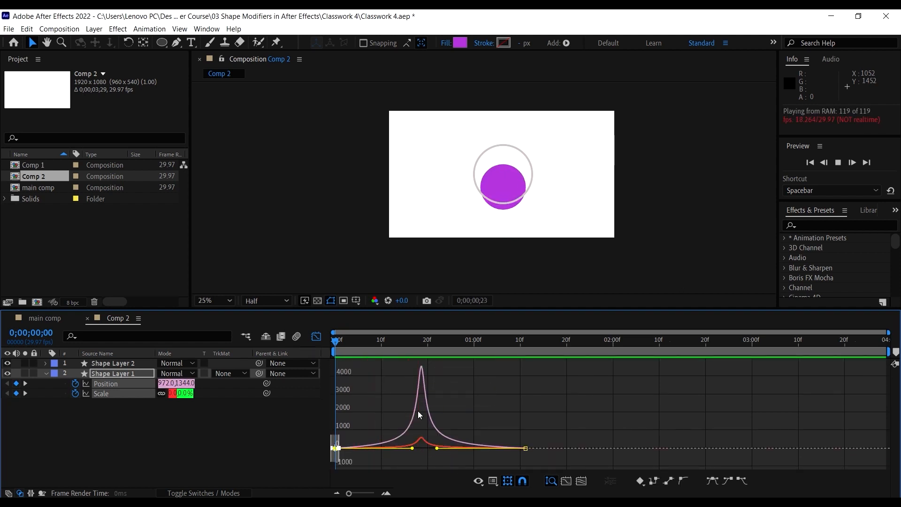
key("space")
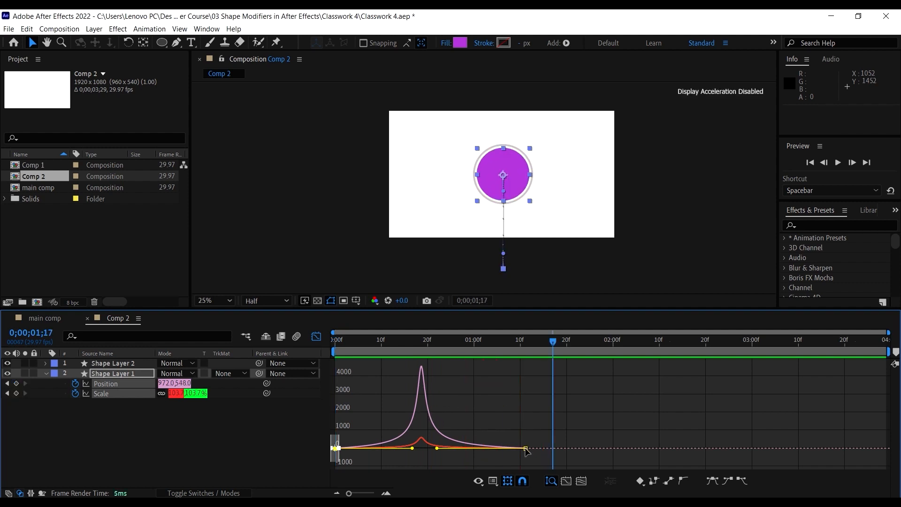
Step: Return to the layer bar view, move the purple circle's ending Position and Scale keyframes to about 0;00;01;01, and preview the entrance
left_click(317, 336)
left_click_drag(512, 381, 479, 385)
left_click(448, 339)
key("space")
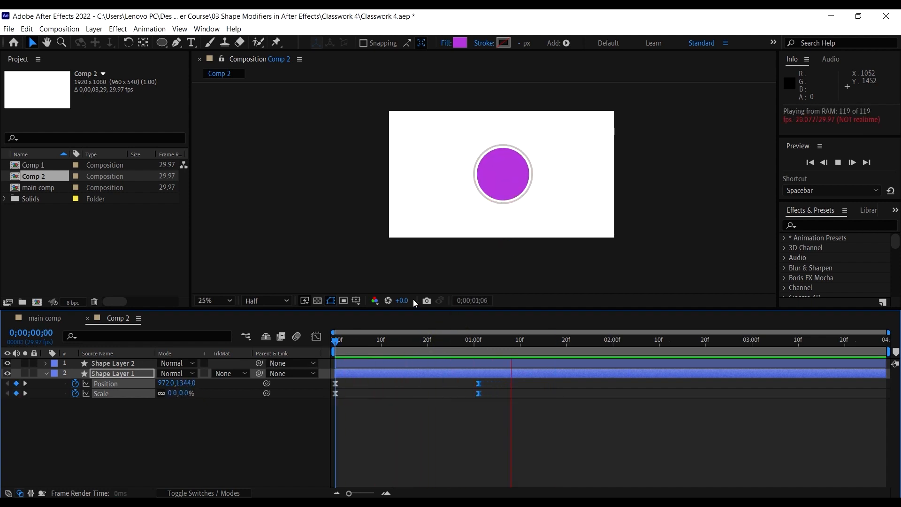
key("space")
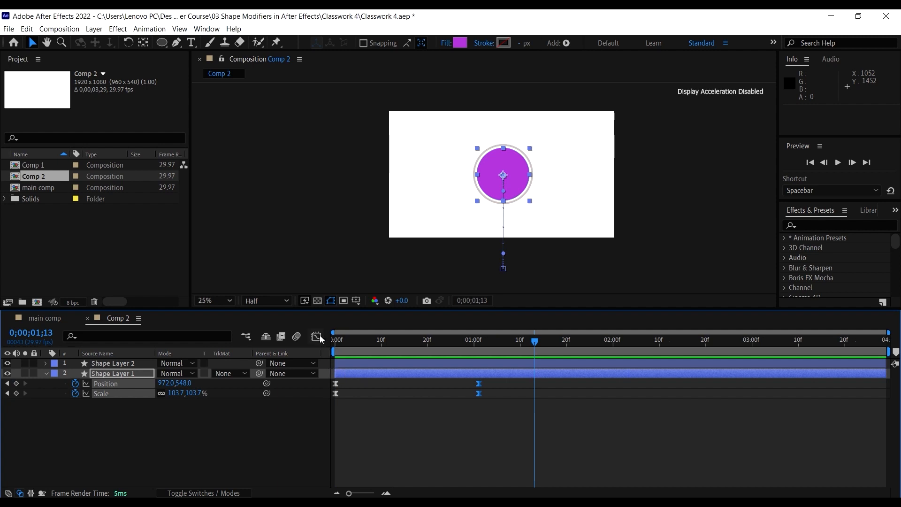
Step: Apply Easy Ease to all of the purple circle's Position and Scale keyframes
left_click_drag(505, 445, 338, 376)
right_click(335, 383)
left_click(419, 374)
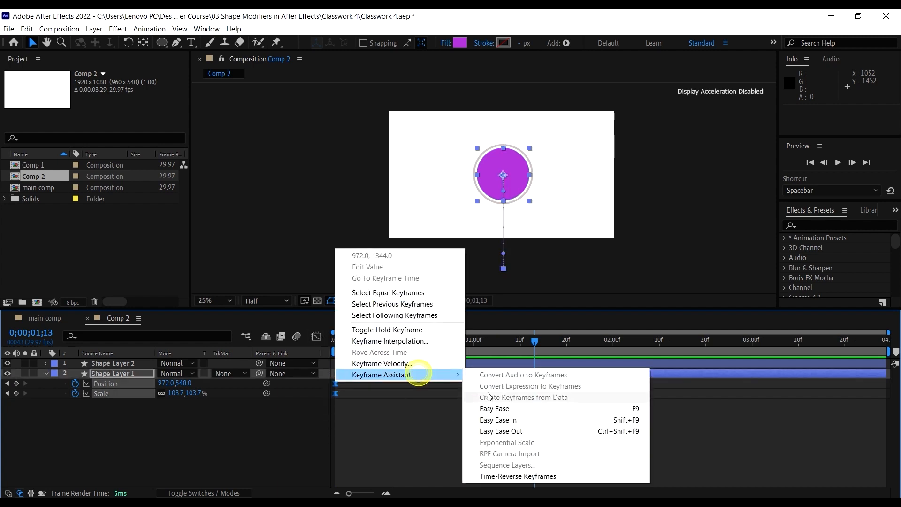
left_click(494, 409)
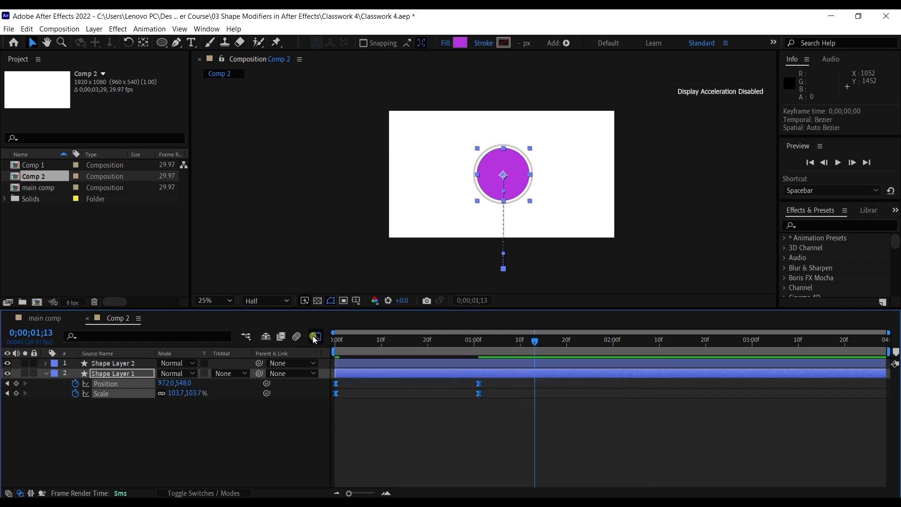
Step: Extend the eases of both keyframe pairs in the speed graph so the speed peaks sharply at about 0;00;00;15, and preview the motion
left_click(314, 337)
left_click_drag(492, 437, 381, 459)
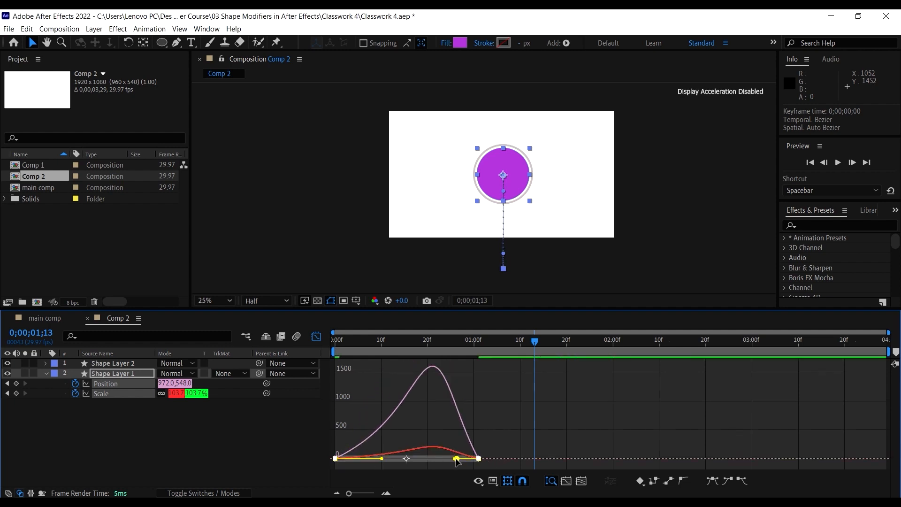
left_click_drag(456, 459, 392, 459)
left_click_drag(359, 347, 316, 345)
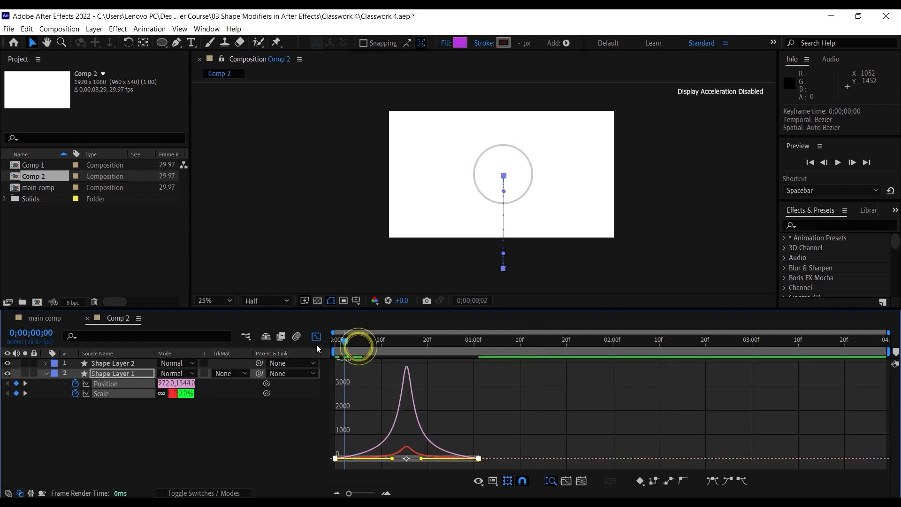
key("space")
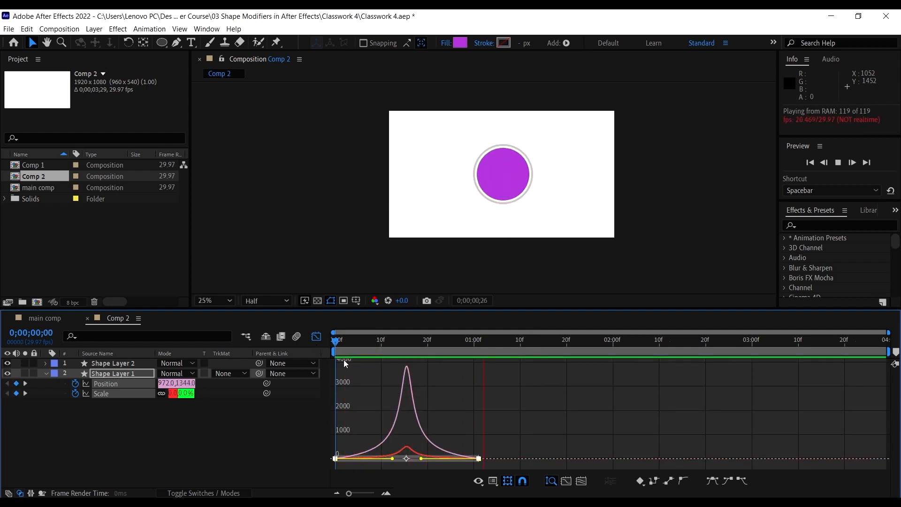
left_click(393, 342)
key("space")
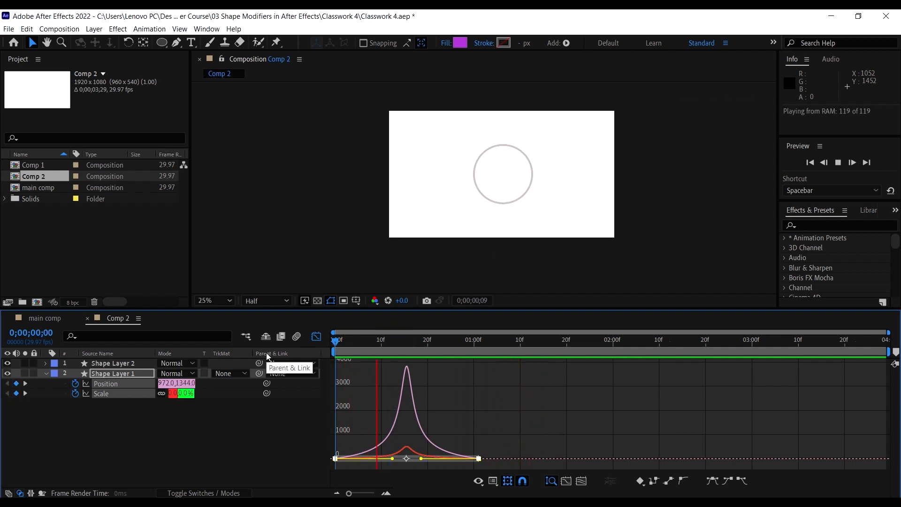
key("space")
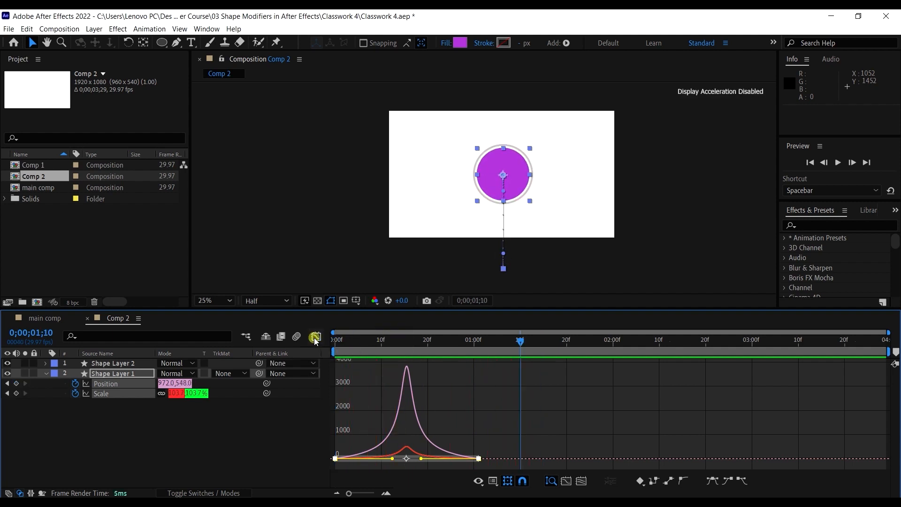
Step: Return to the layer bar view and preview the circle's entrance from the start of Comp 2
left_click(316, 336)
left_click(493, 423)
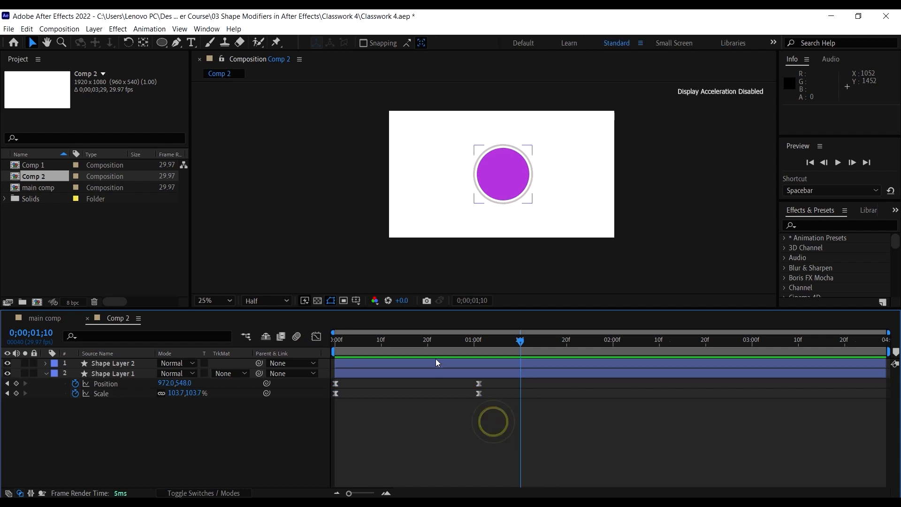
left_click_drag(445, 341, 410, 343)
left_click_drag(344, 353, 330, 375)
key("space")
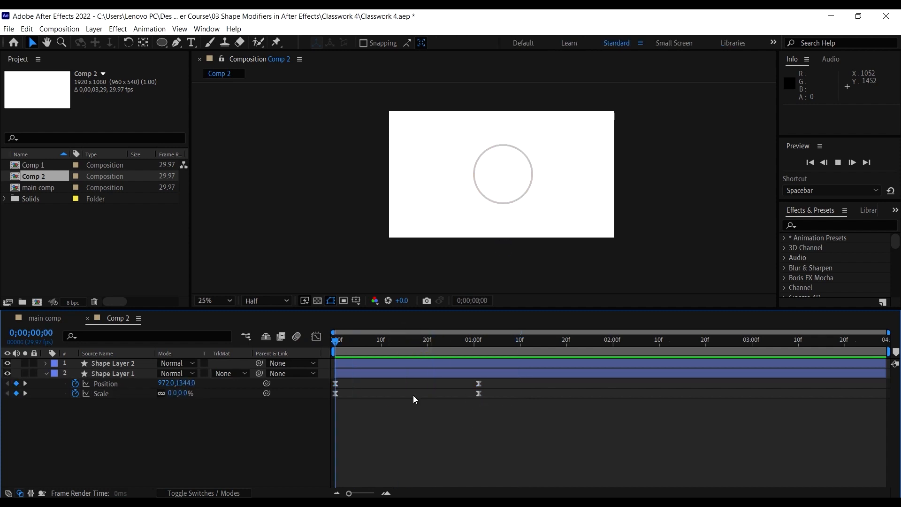
key("space")
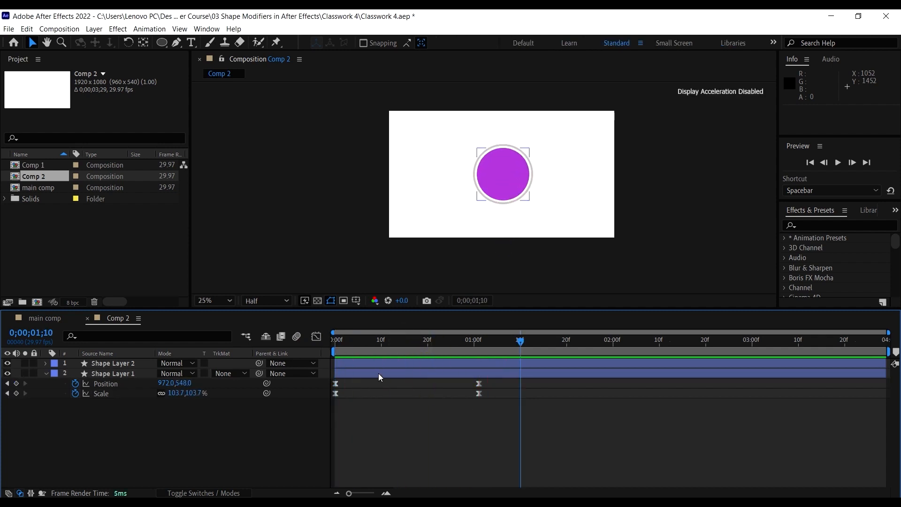
Step: Collapse Shape Layer 1's properties and delay Shape Layer 2 to start at 0;00;01;02, previewing its timing against the circle
left_click(406, 363)
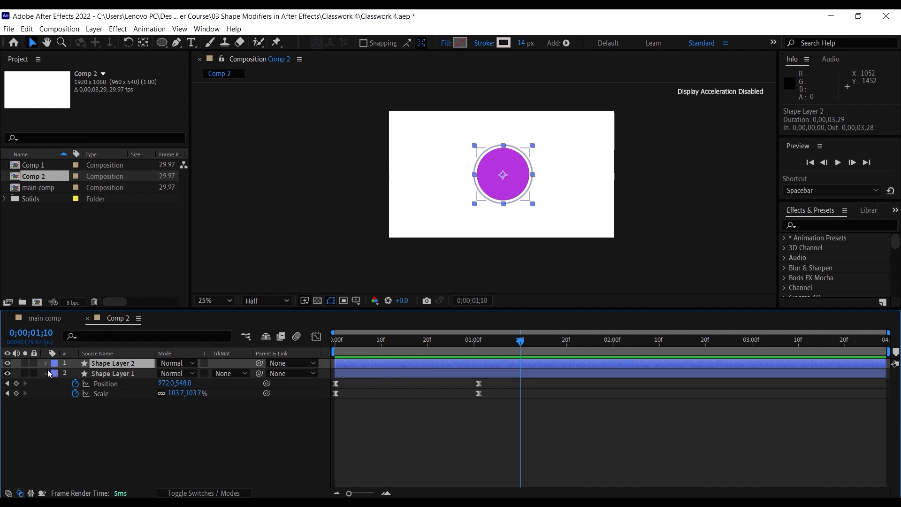
left_click(48, 375)
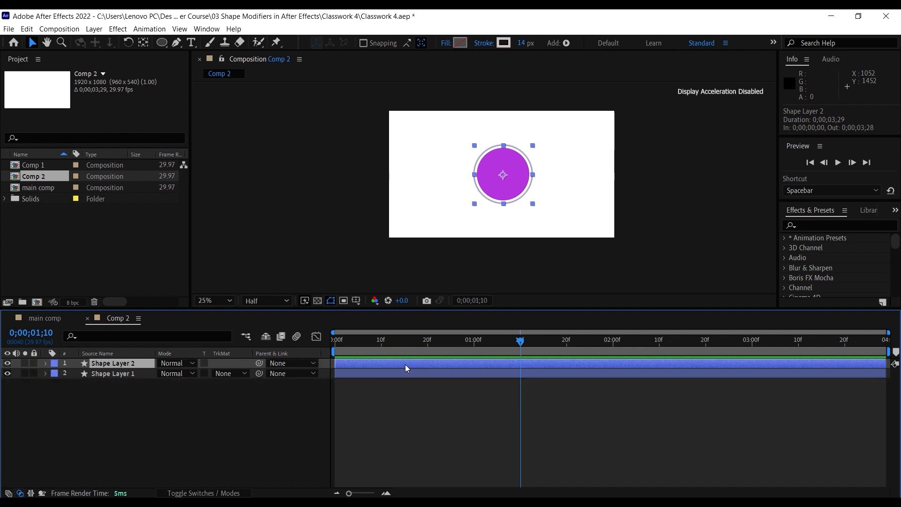
left_click_drag(405, 364, 453, 377)
left_click_drag(454, 344, 263, 345)
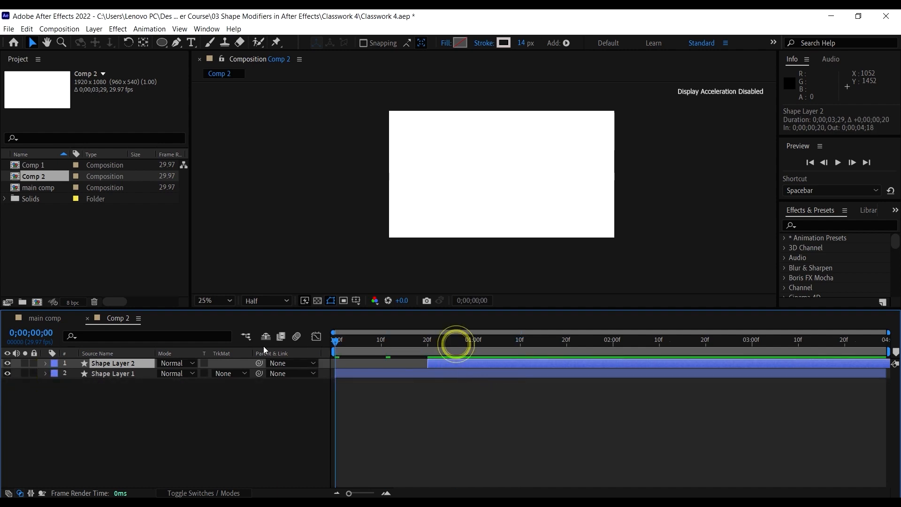
key("space")
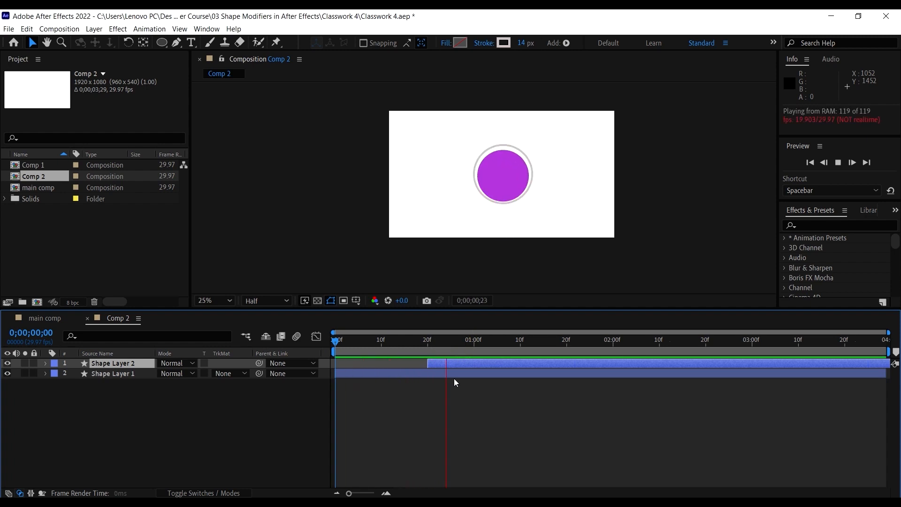
key("space")
left_click_drag(427, 343, 527, 379)
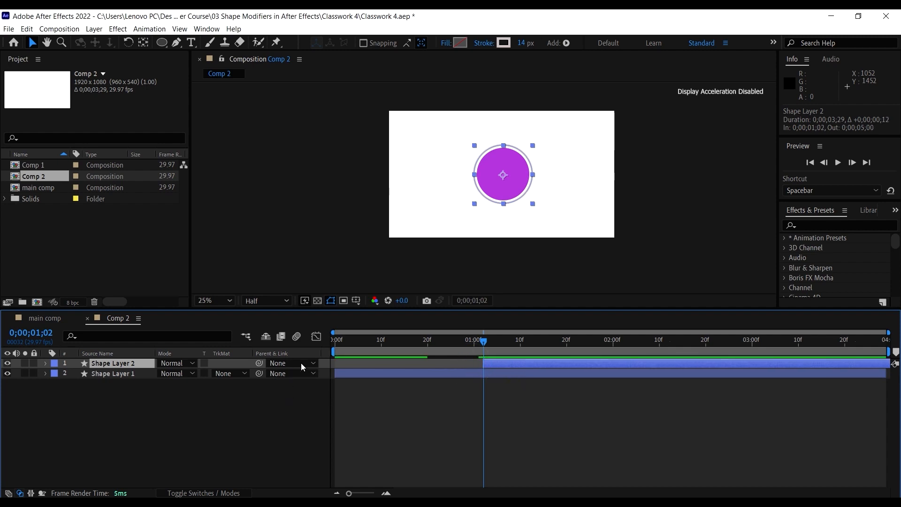
Step: Add Trim Paths to Shape Layer 2's contents and set its End value to 0%
left_click(46, 363)
left_click(103, 373)
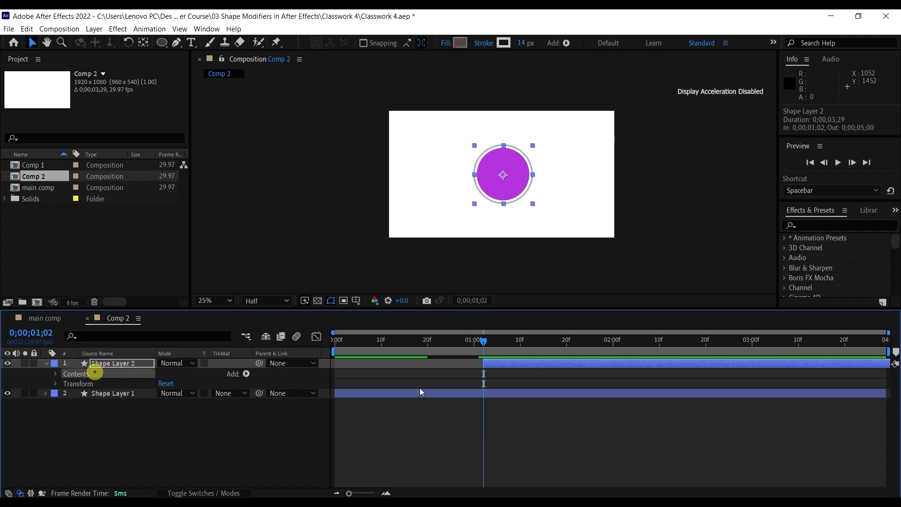
left_click(246, 374)
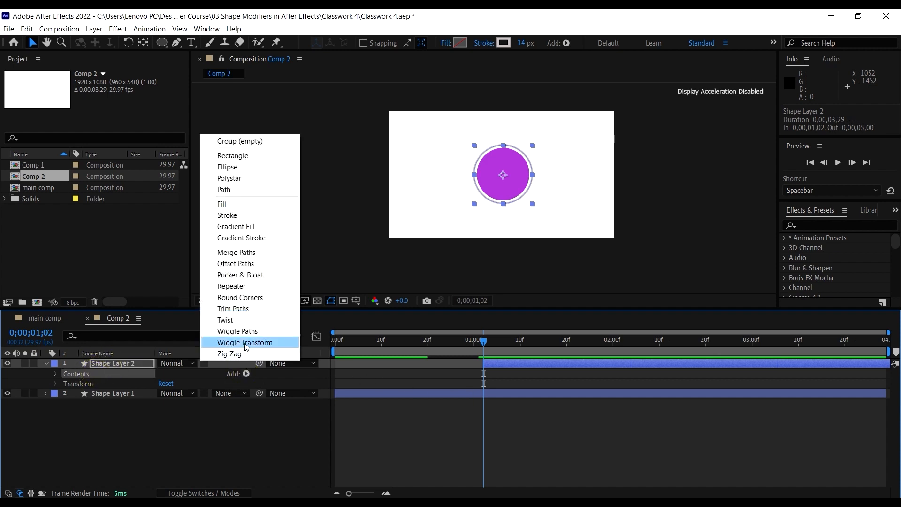
left_click(233, 309)
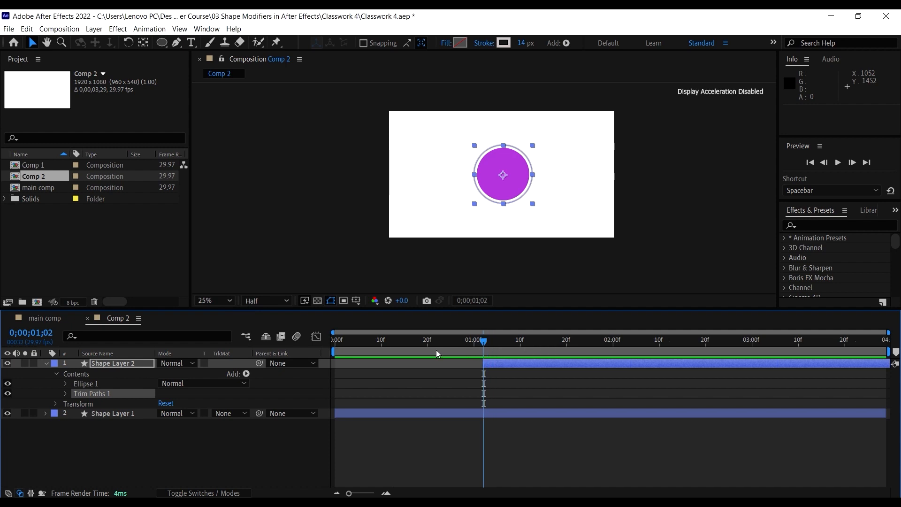
left_click(66, 393)
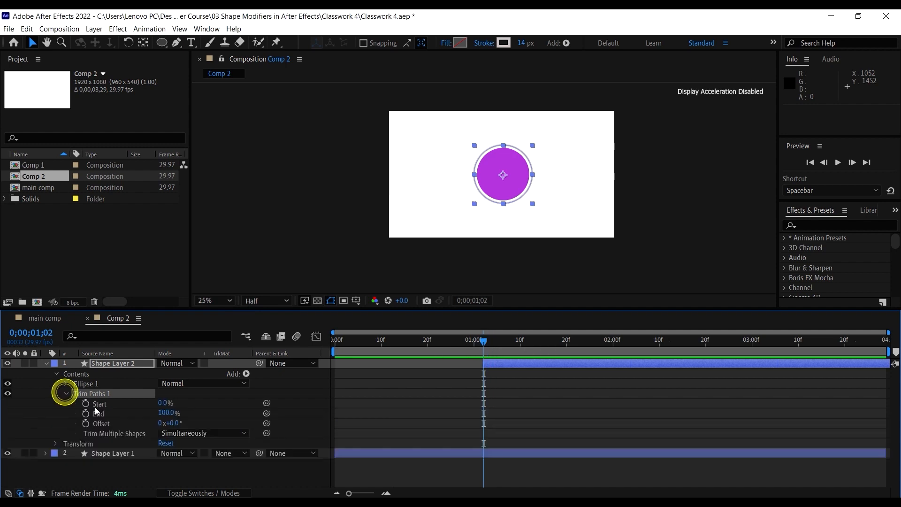
left_click(164, 413)
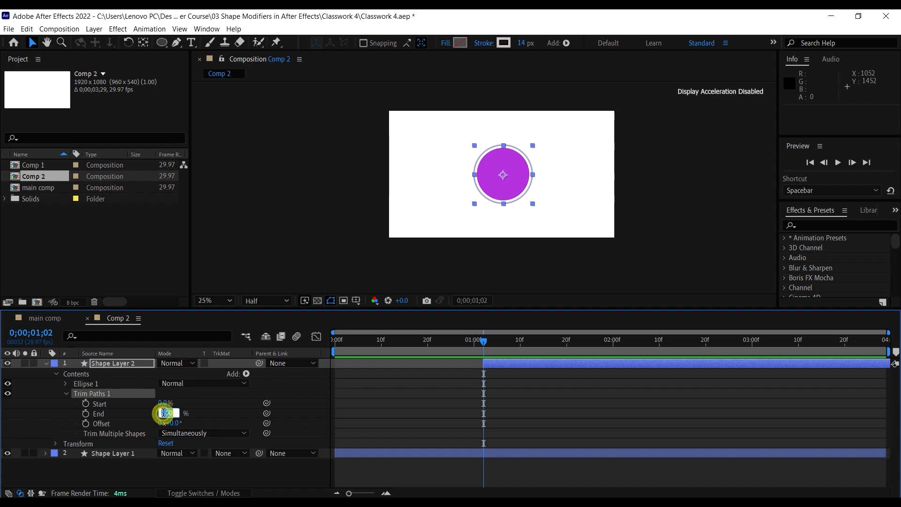
type("0")
key("Return")
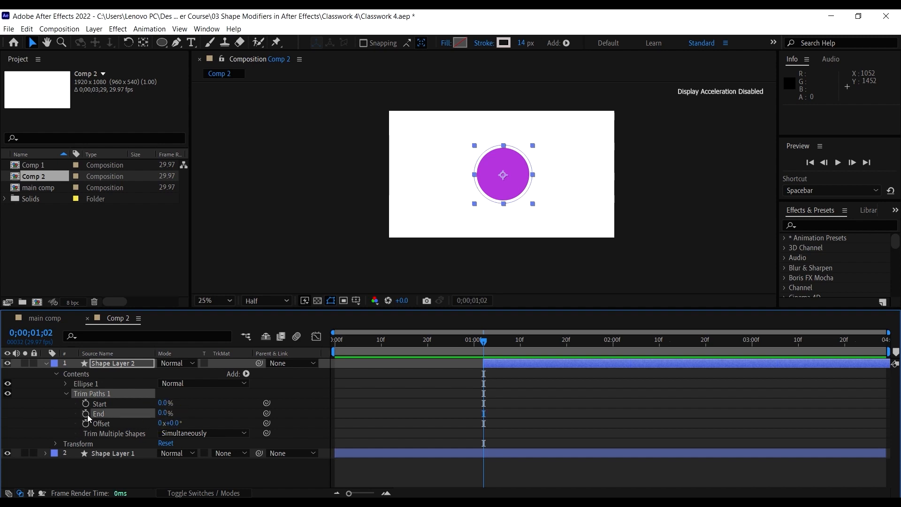
Step: Keyframe the Trim Paths End value from 0% at 0;00;01;02 to 100% at 0;00;01;24
left_click_drag(161, 414, 195, 417)
left_click_drag(491, 350, 586, 367)
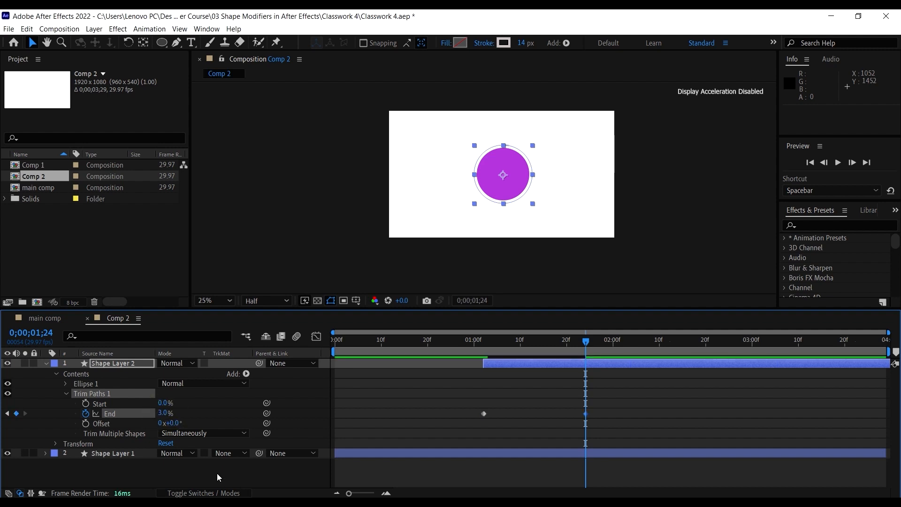
left_click(162, 413)
type("100")
key("Return")
Step: Apply Easy Ease to both Trim Paths End keyframes of the ring
left_click_drag(501, 340, 432, 359)
left_click_drag(710, 406, 441, 426)
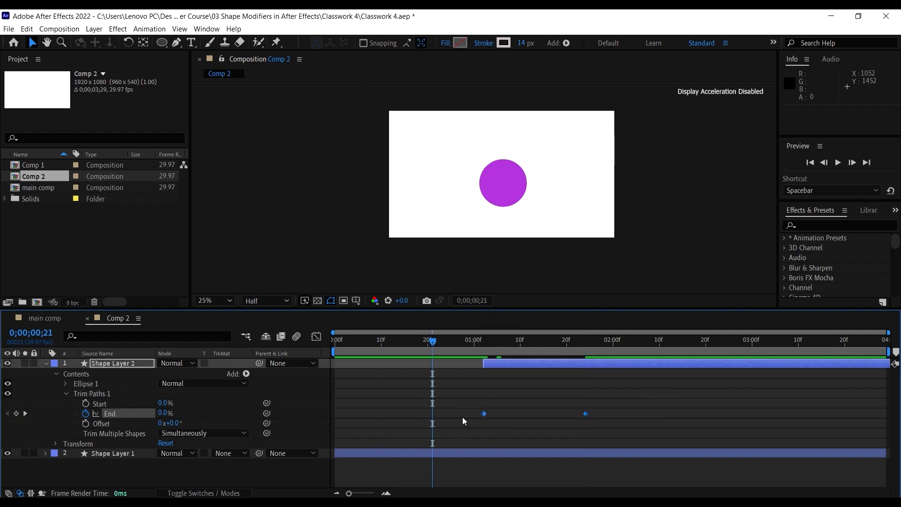
right_click(486, 413)
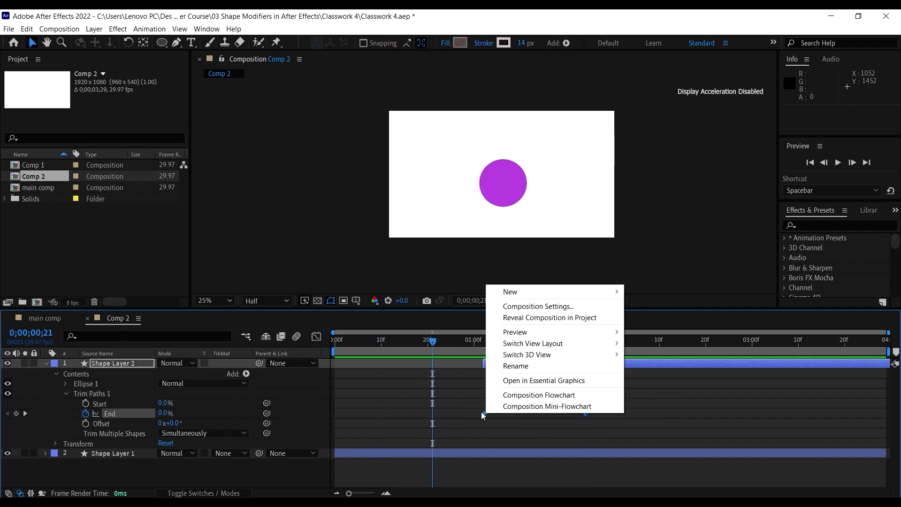
right_click(483, 414)
mouse_move(584, 404)
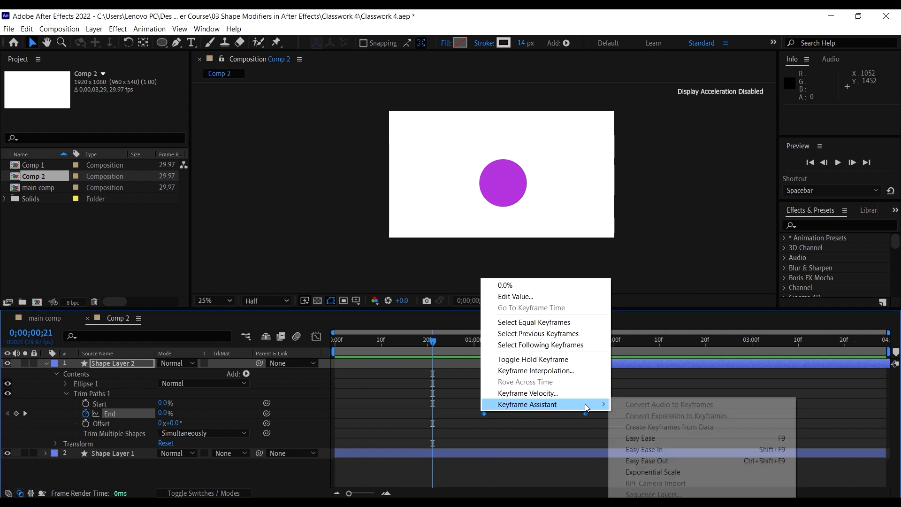
left_click(648, 438)
Step: Preview the ring drawing on and move its ending End keyframe to 0;00;01;19
left_click(520, 341)
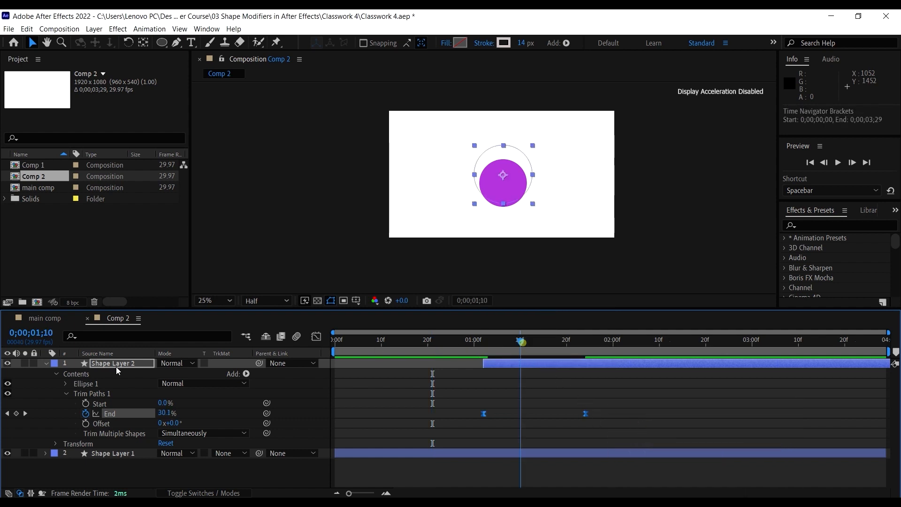
key("space")
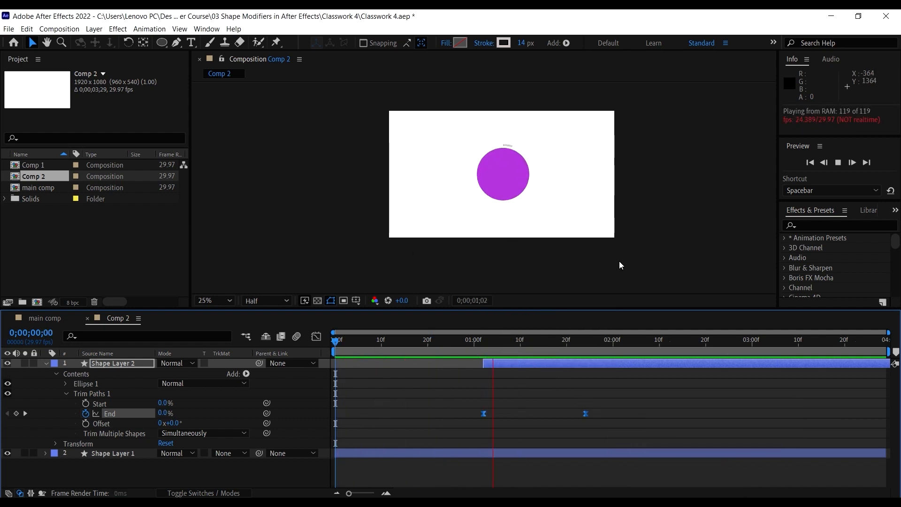
left_click(651, 376)
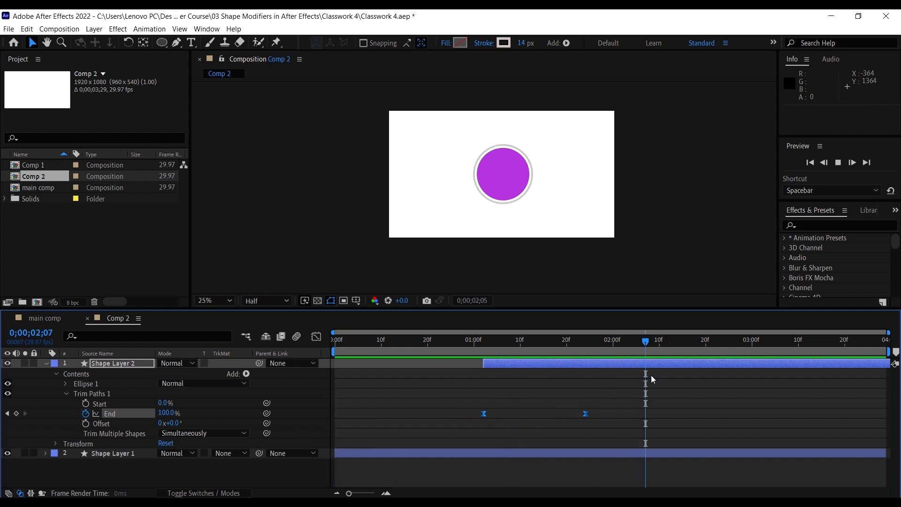
left_click(613, 390)
left_click_drag(586, 413, 562, 414)
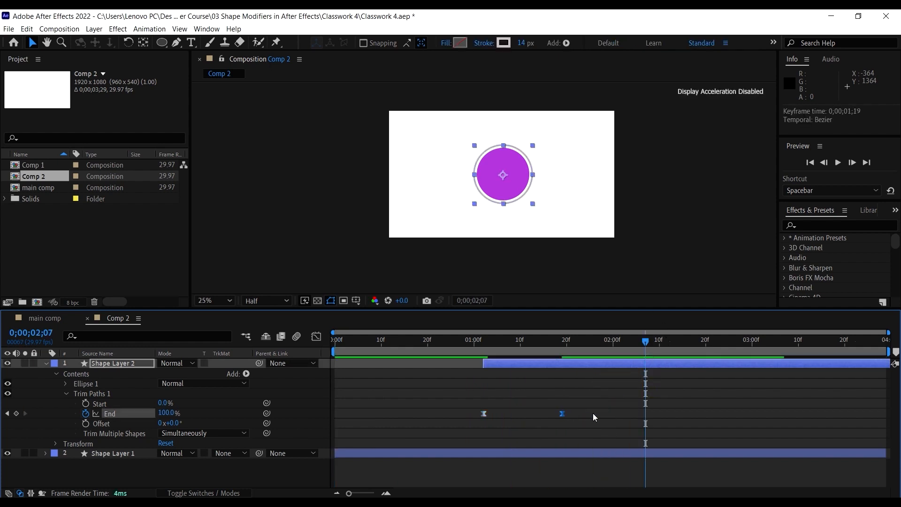
Step: Reshape the speed graph of the ring's two Trim Paths End keyframes into a sharp central peak and preview it
key("space")
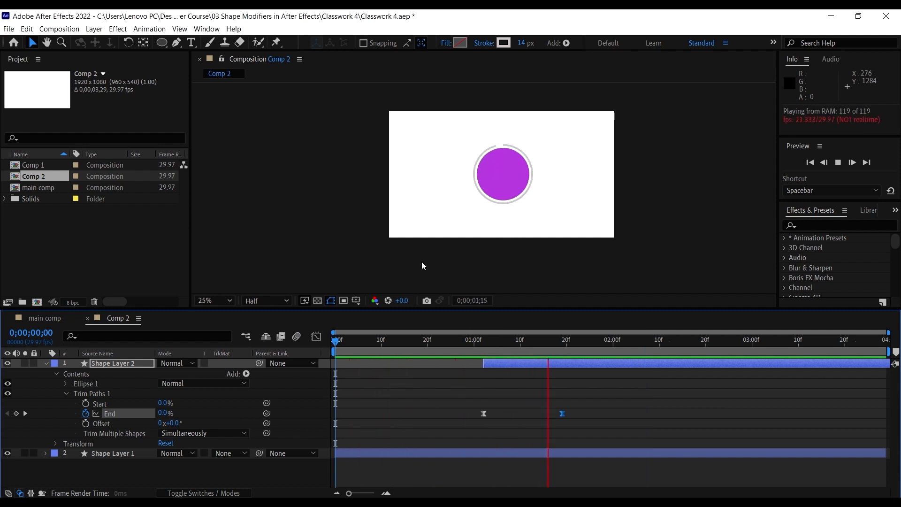
key("space")
left_click_drag(575, 396, 478, 416)
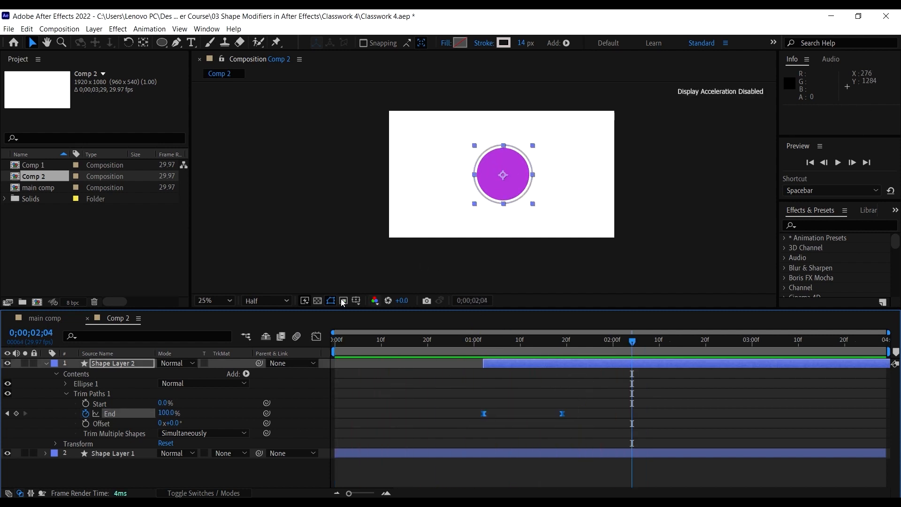
left_click(316, 337)
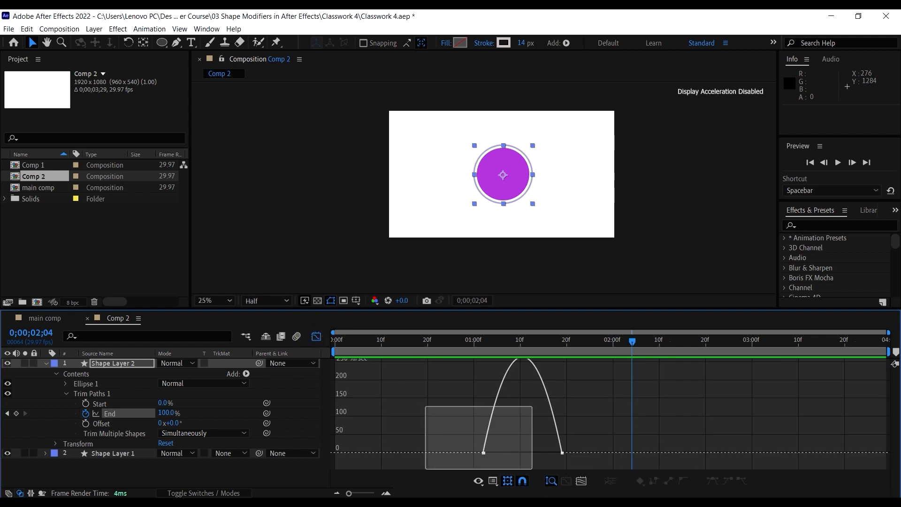
left_click_drag(549, 458, 514, 461)
key("space")
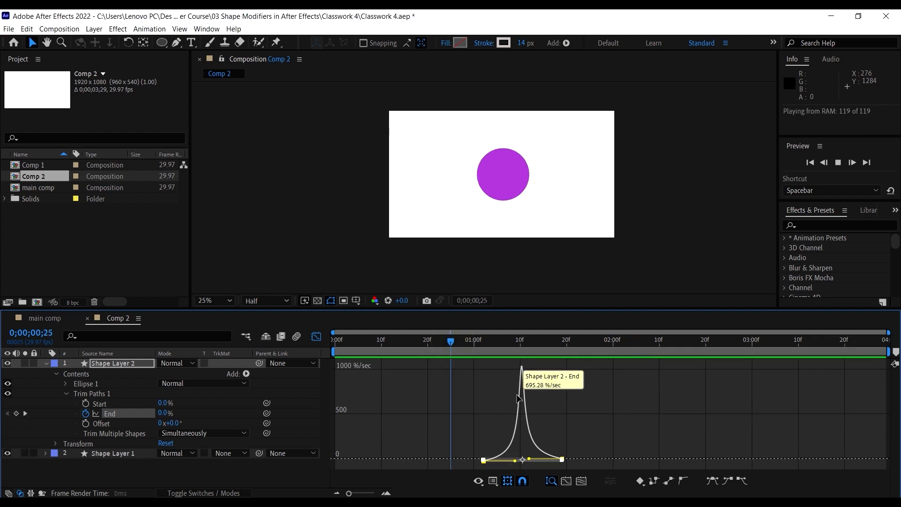
key("space")
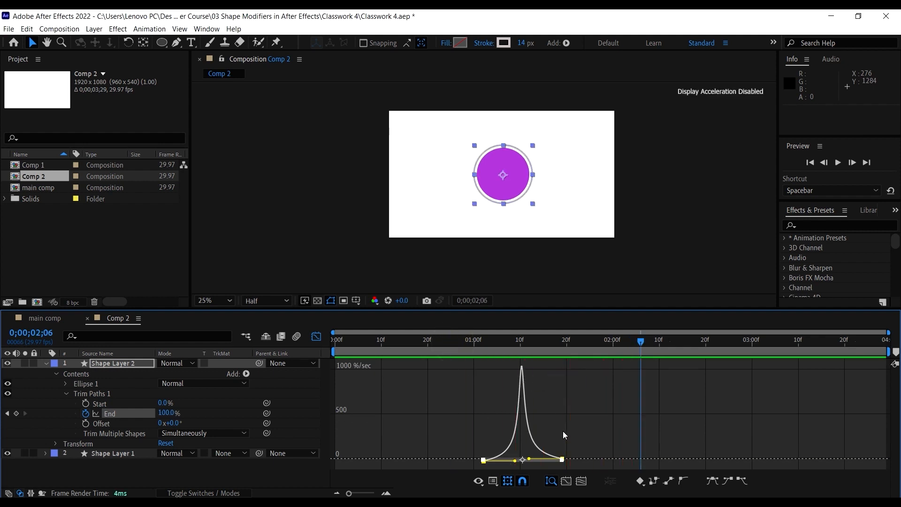
key("shift+F3")
left_click(644, 429)
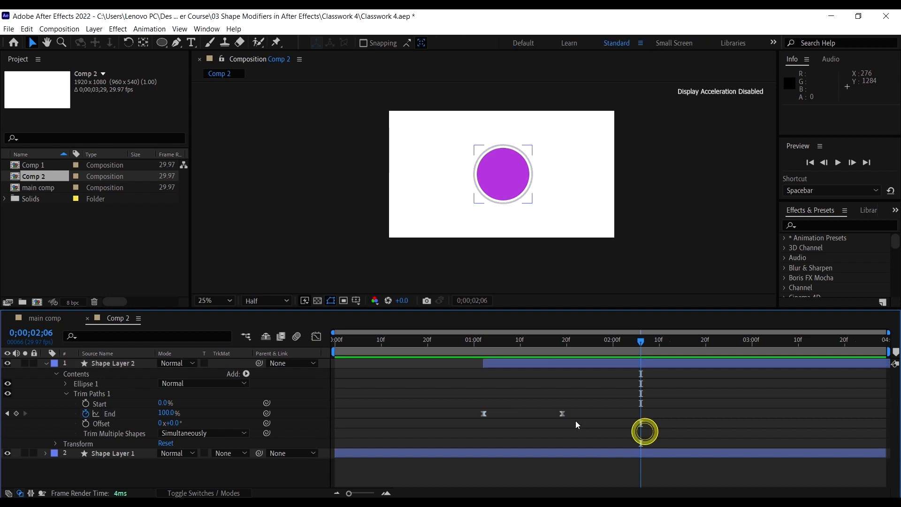
Step: Slow the ring's draw-on by moving its ending Trim Paths End keyframe to 0;00;02;03, and preview the timing
left_click_drag(561, 412, 580, 419)
left_click(511, 335)
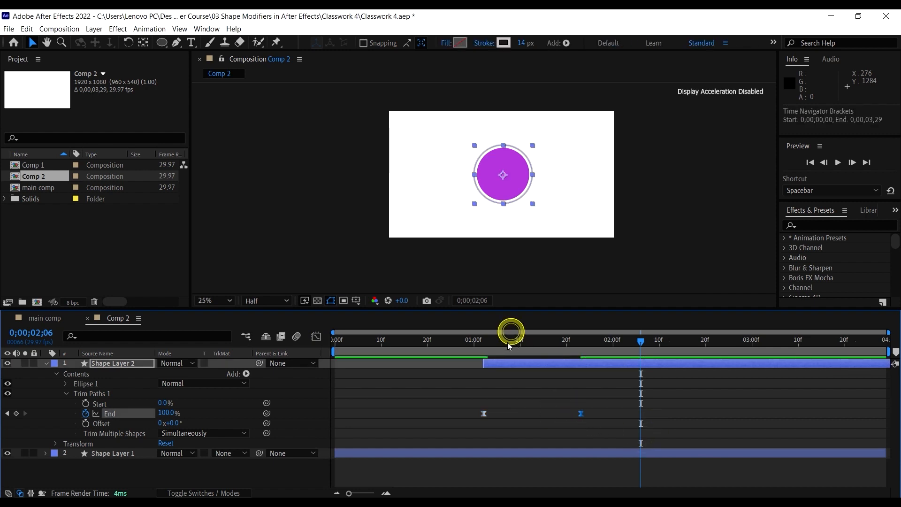
key("space")
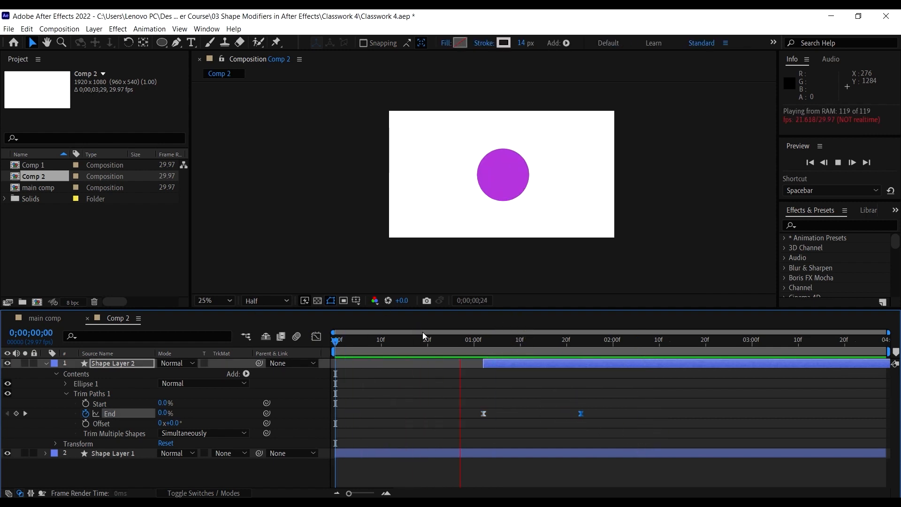
key("space")
left_click_drag(580, 413, 627, 414)
left_click(550, 342)
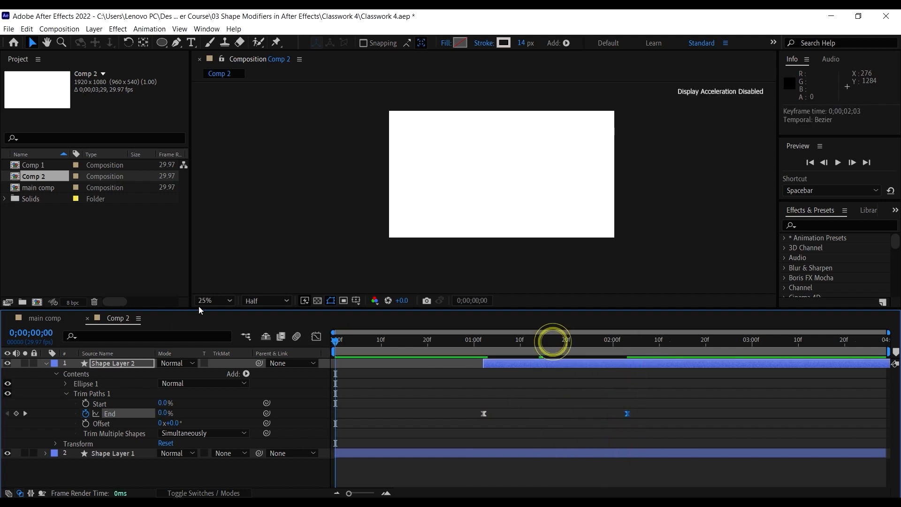
key("space")
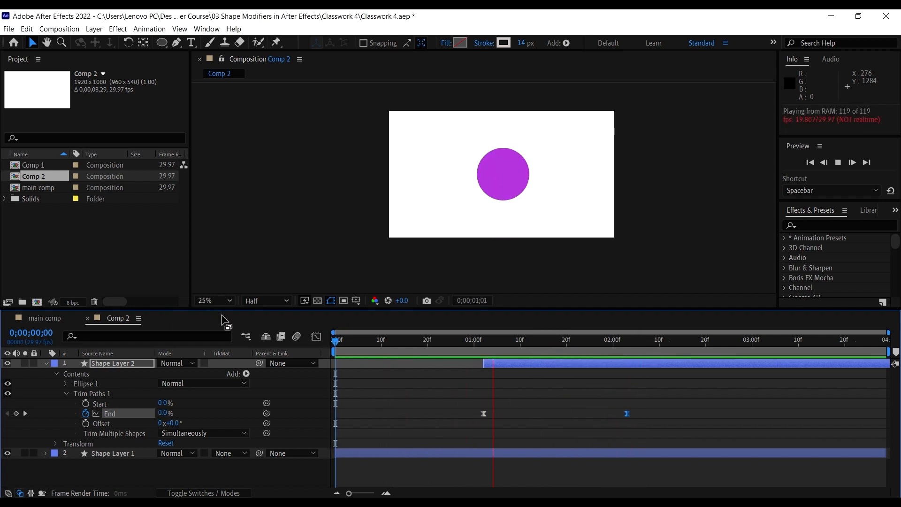
key("space")
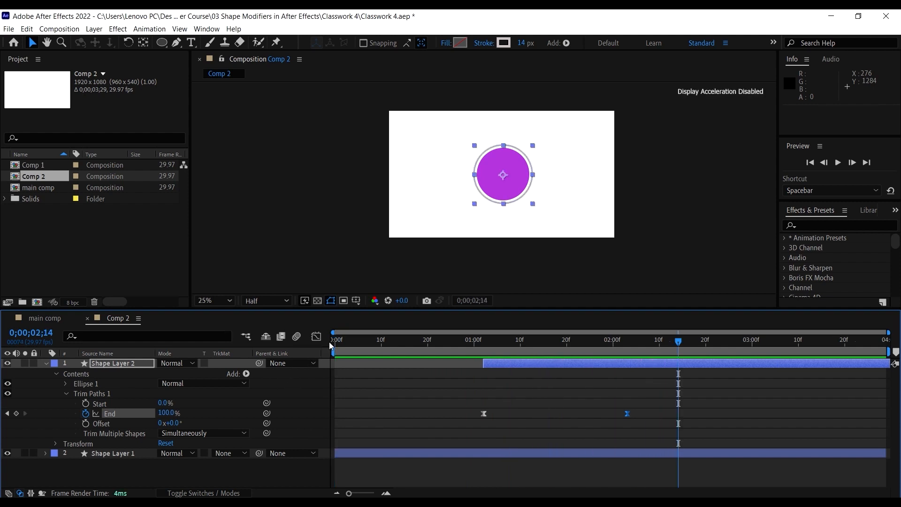
left_click(322, 339)
left_click(317, 336)
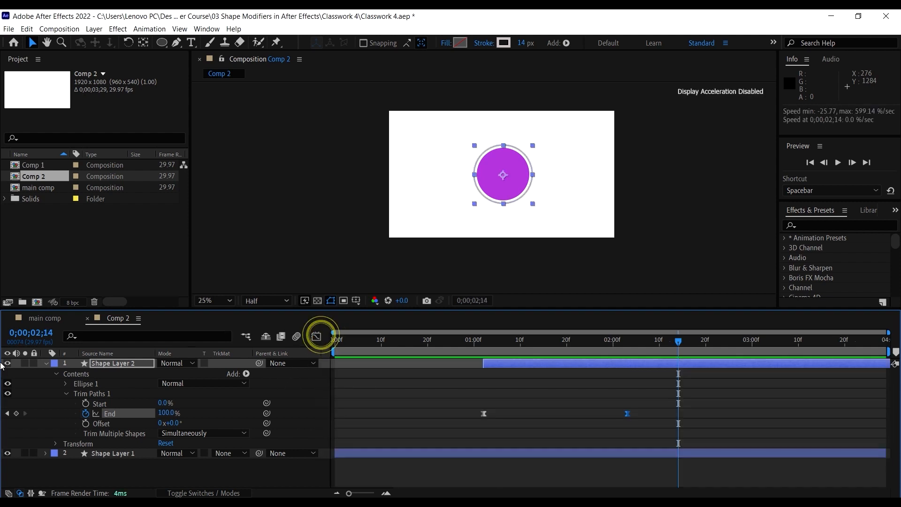
Step: Collapse Shape Layer 2 and review the circle and ring animation in main comp
left_click(46, 363)
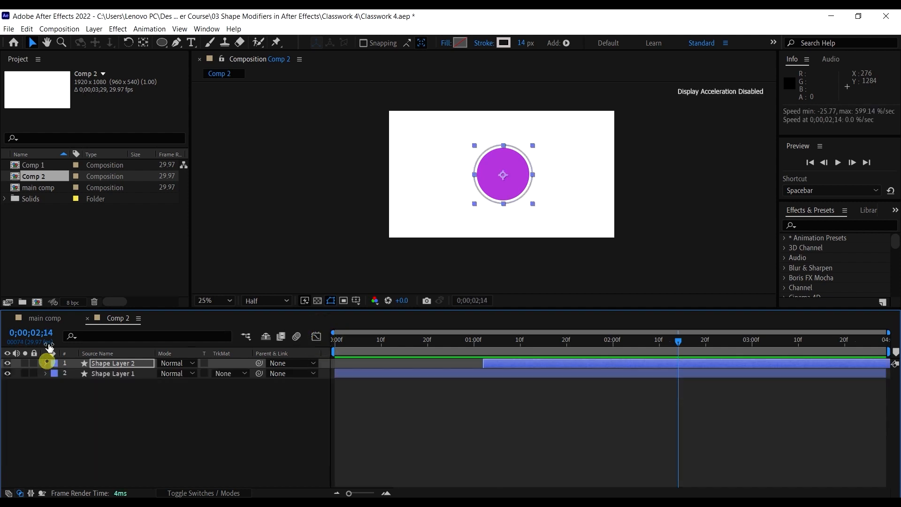
left_click(59, 320)
key("Home")
key("space")
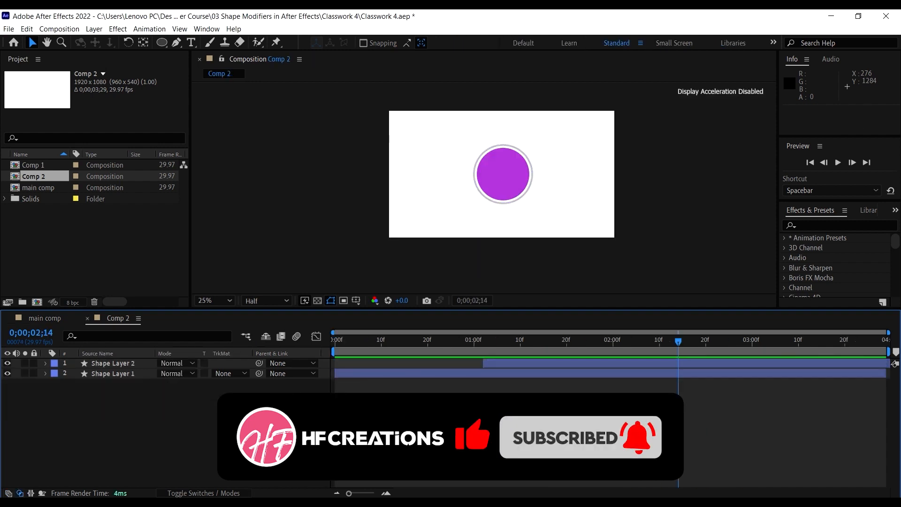
left_click(52, 319)
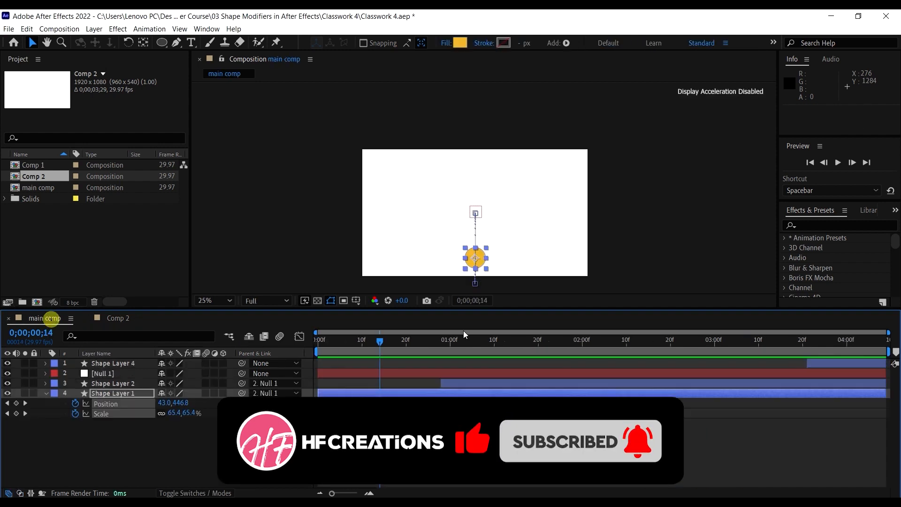
left_click_drag(410, 343, 216, 337)
key("space")
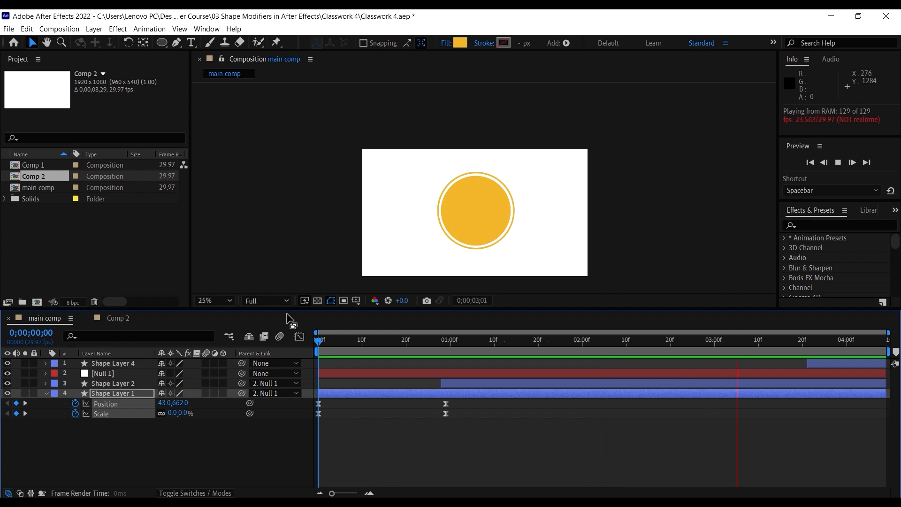
left_click(359, 341)
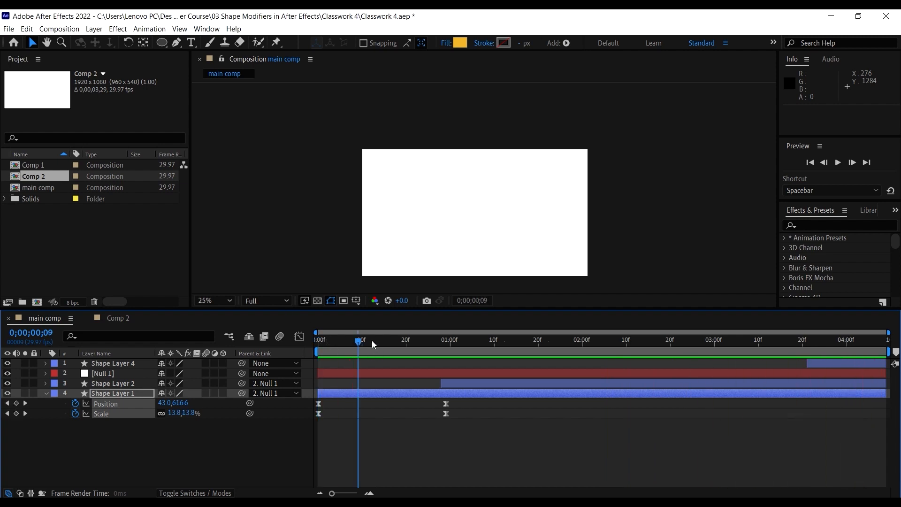
left_click(373, 340)
Step: Add a null object to Comp 2
left_click(118, 318)
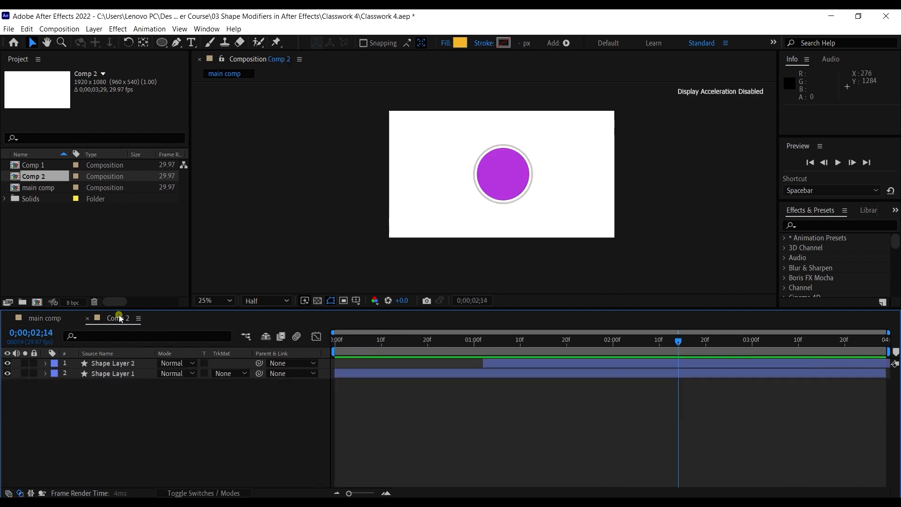
right_click(213, 418)
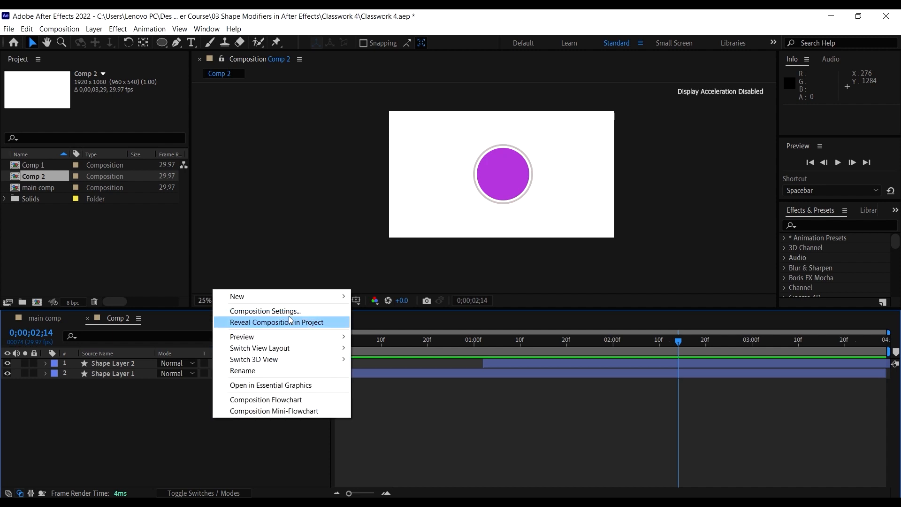
mouse_move(271, 296)
left_click(368, 355)
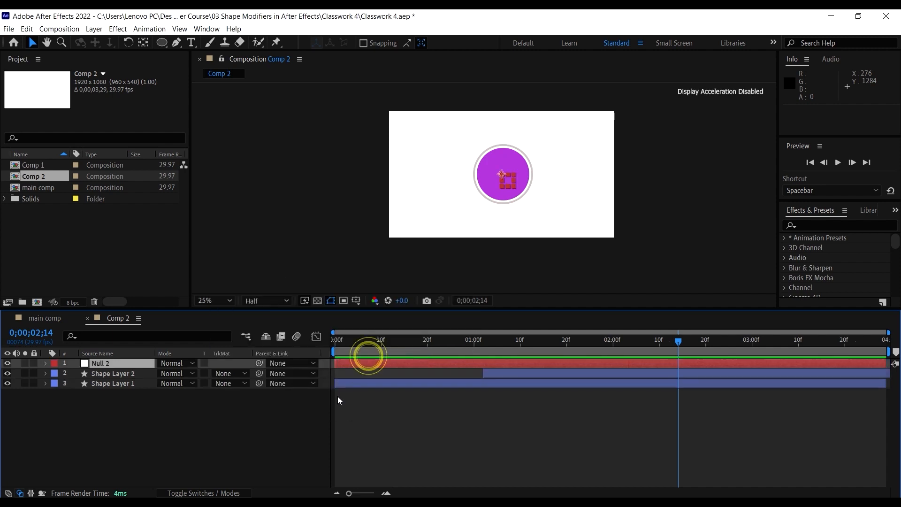
Step: Centre the null object and its anchor point on the middle of the purple circle
scroll(484, 139, "up", 2)
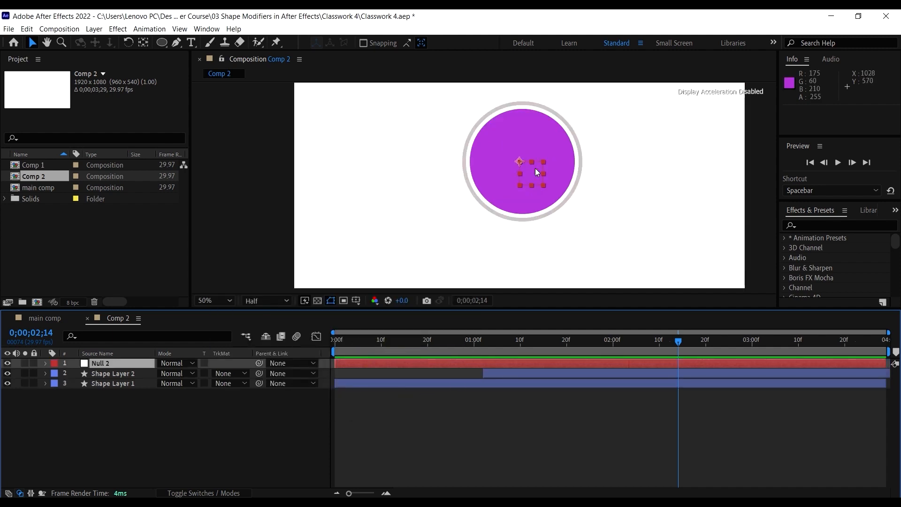
left_click(532, 162)
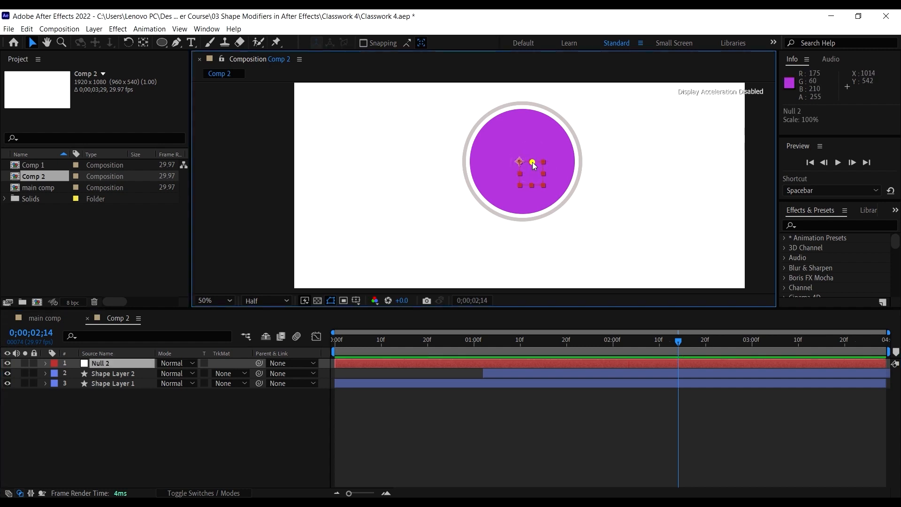
mouse_move(537, 170)
left_mouse_down()
mouse_move(547, 173)
mouse_move(508, 151)
mouse_move(522, 167)
left_mouse_up()
left_click(143, 43)
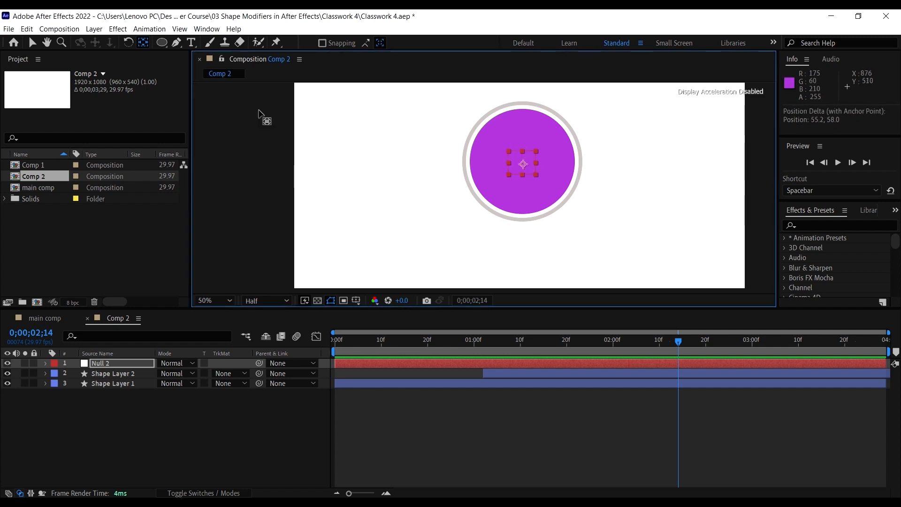
left_click(28, 42)
key("comma")
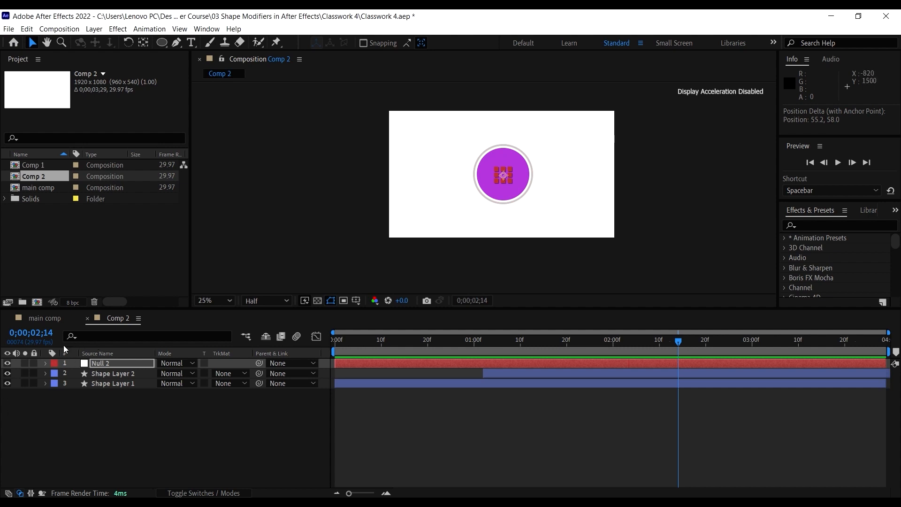
Step: Parent Shape Layer 2 and Shape Layer 1 in Comp 2 to Null 2
left_click(68, 316)
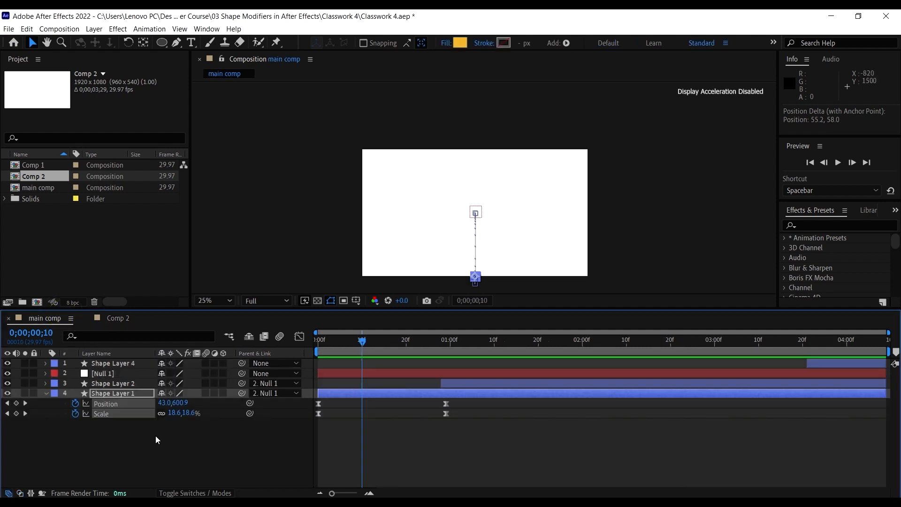
left_click(120, 318)
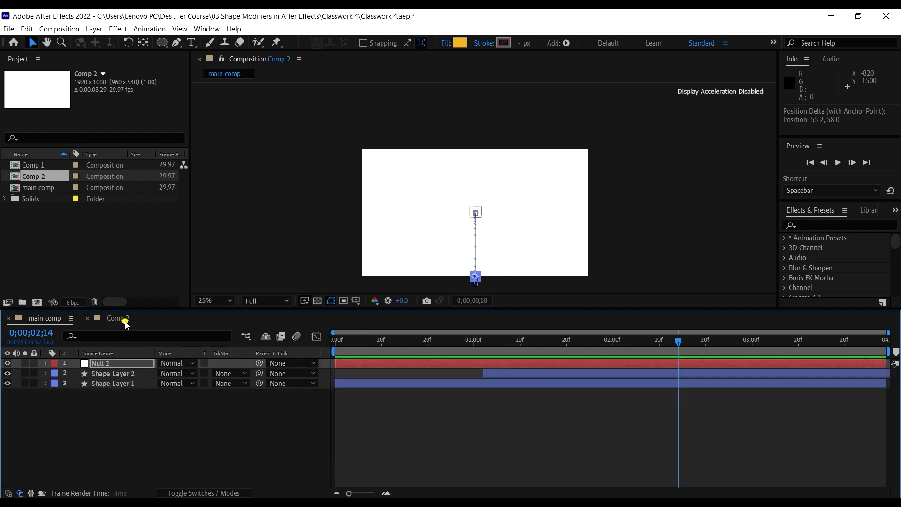
left_click(125, 374)
left_click(129, 383, "shift")
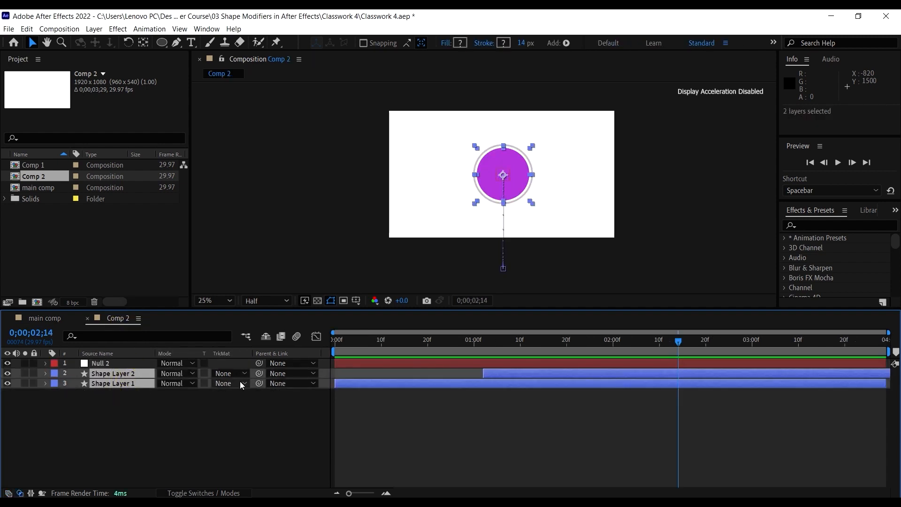
left_click_drag(259, 383, 123, 367)
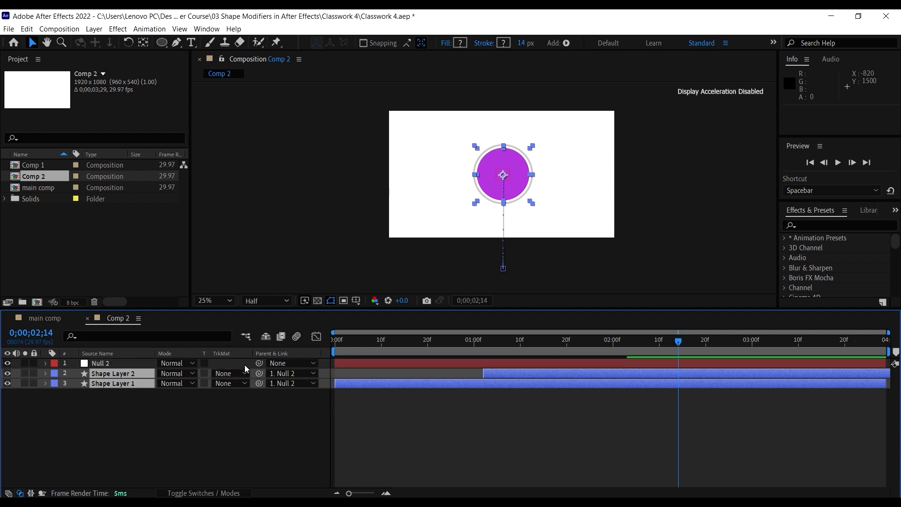
Step: Preview the parented animation and set a starting Scale keyframe on Null 2 at 0;00;02;02
left_click(637, 339)
key("space")
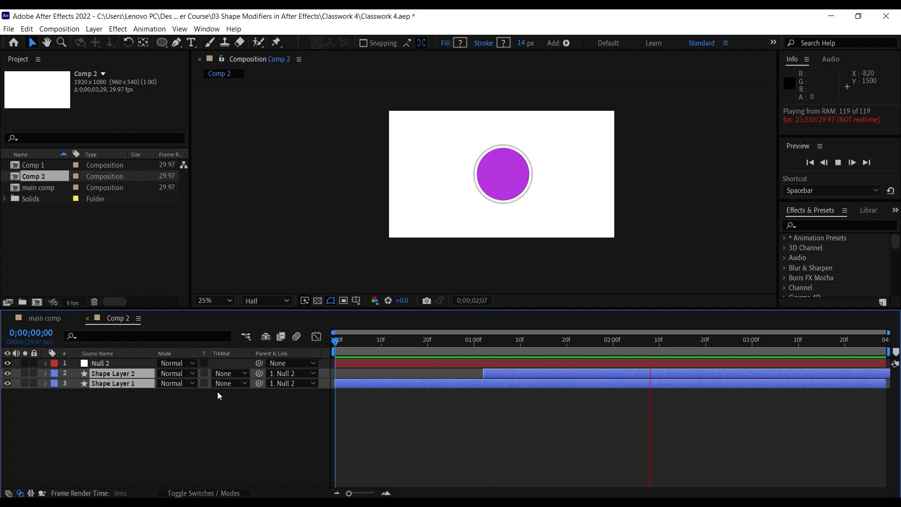
left_click(592, 353)
left_click_drag(588, 338, 625, 360)
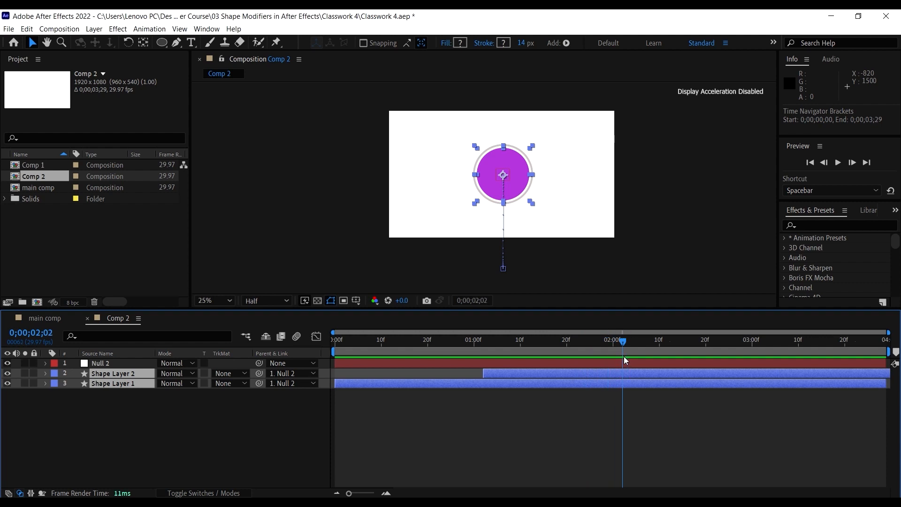
left_click(111, 364)
key("s")
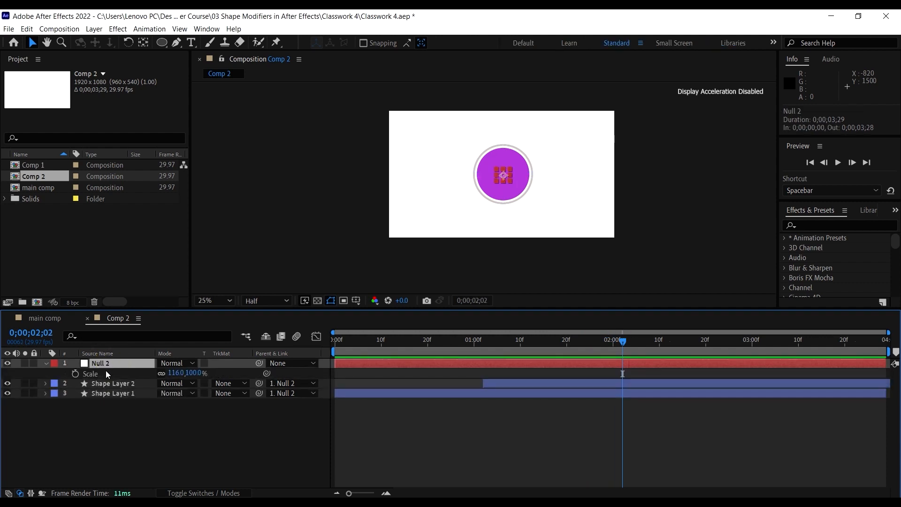
left_click(75, 373)
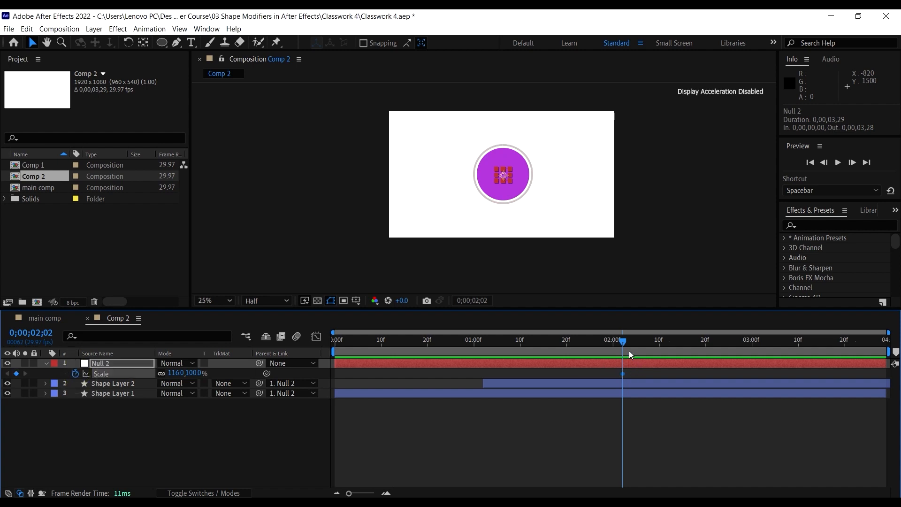
Step: Set Null 2's Scale to 136.0, 117.2% at 0;00;02;13 and preview the enlargement
left_click_drag(628, 344, 674, 347)
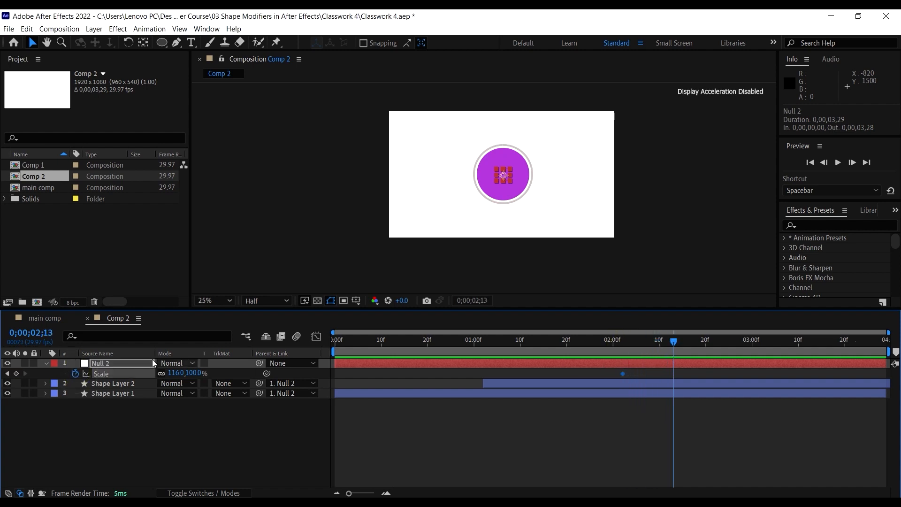
left_click_drag(175, 376, 188, 375)
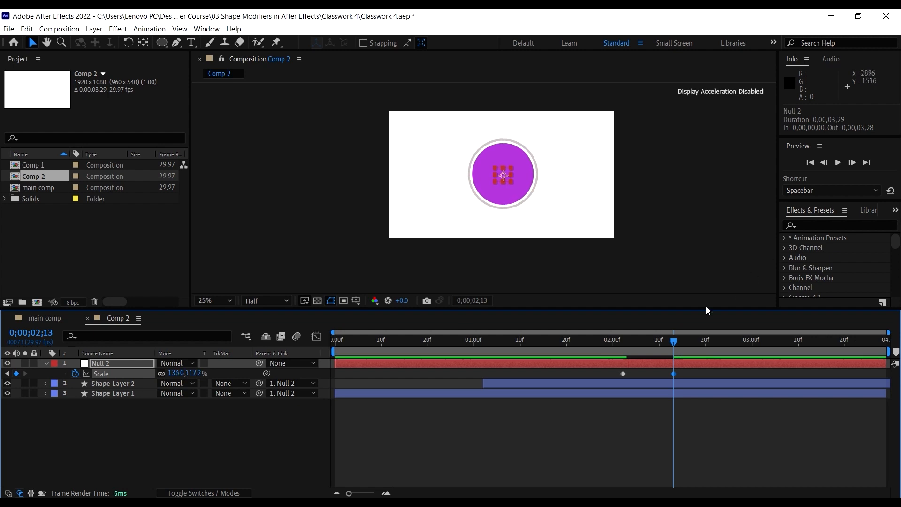
key("space")
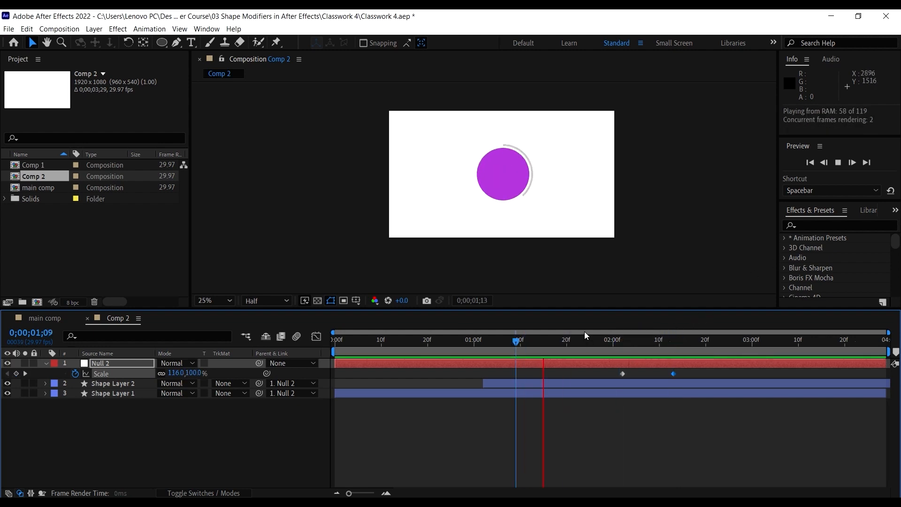
Step: Stop the preview and add a holding Scale keyframe on Null 2 at 0;00;02;19
key("space")
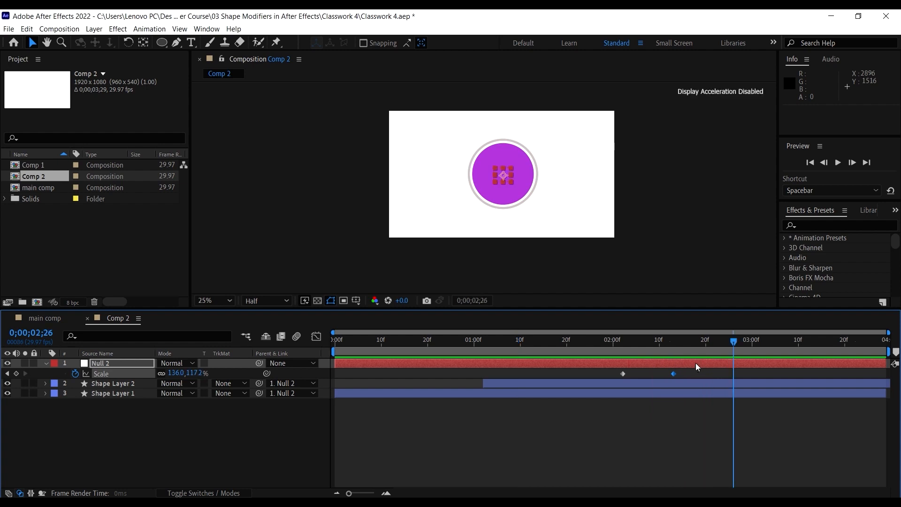
left_click(696, 341)
left_click_drag(699, 346, 703, 346)
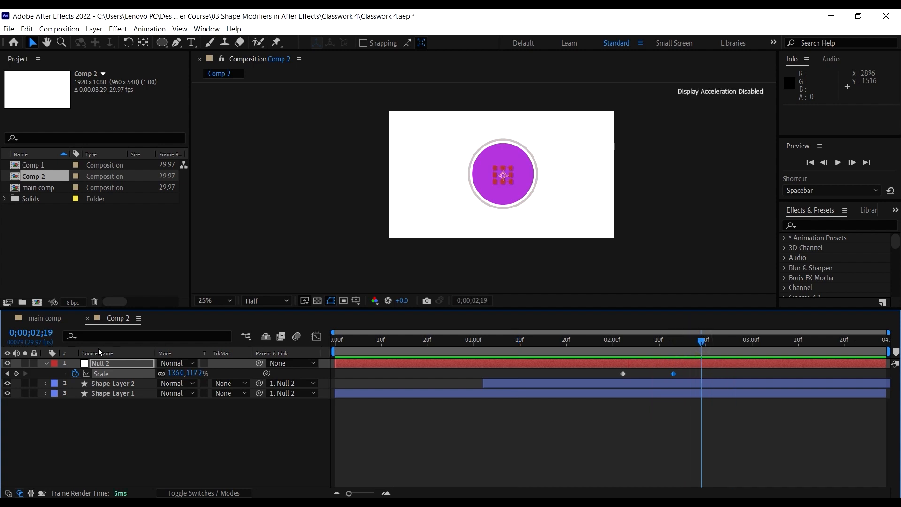
left_click(17, 374)
Step: Set Null 2's Scale to 0% at 0;00;03;03
mouse_move(760, 351)
left_mouse_down()
mouse_move(775, 351)
mouse_move(765, 342)
left_mouse_up()
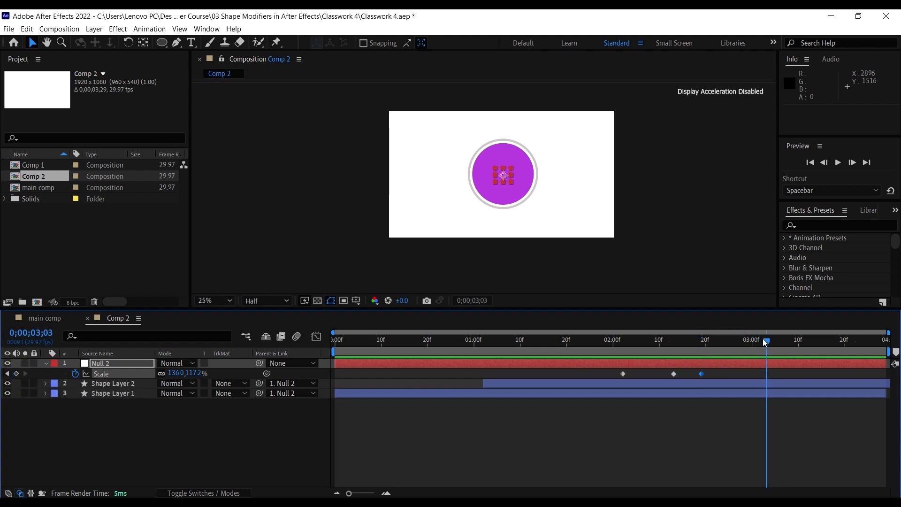
left_click(174, 373)
type("0")
key("Return")
left_click(676, 341)
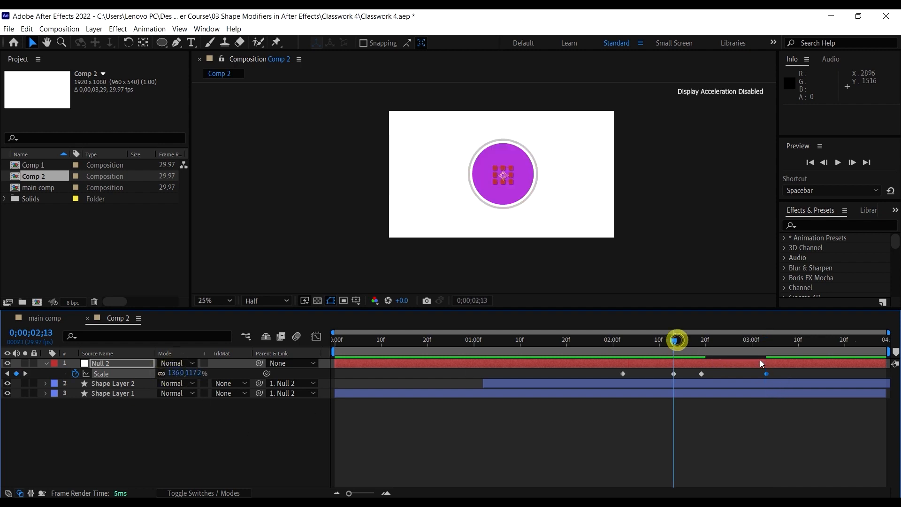
Step: Apply Easy Ease to all four Scale keyframes of Null 2 and preview the shrinking motion
left_click_drag(786, 371, 622, 374)
right_click(622, 374)
left_click(707, 366)
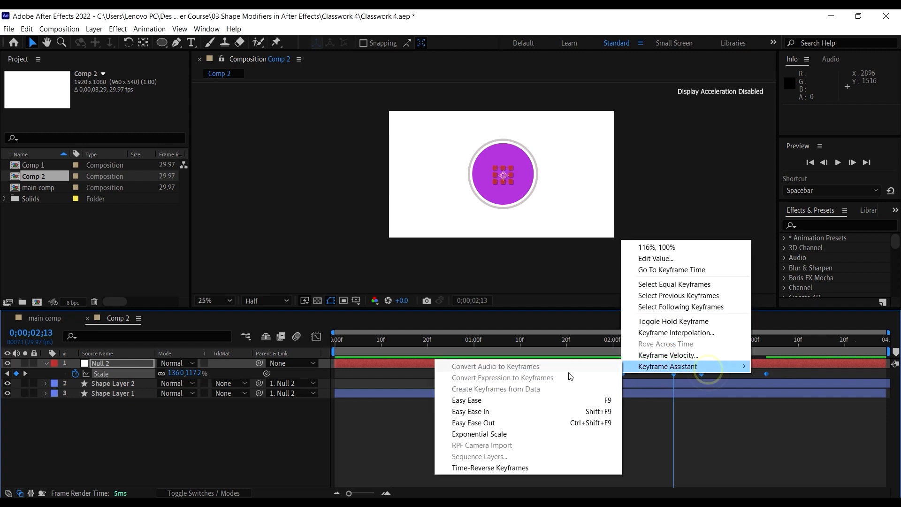
left_click(520, 398)
key("space")
left_click(590, 342)
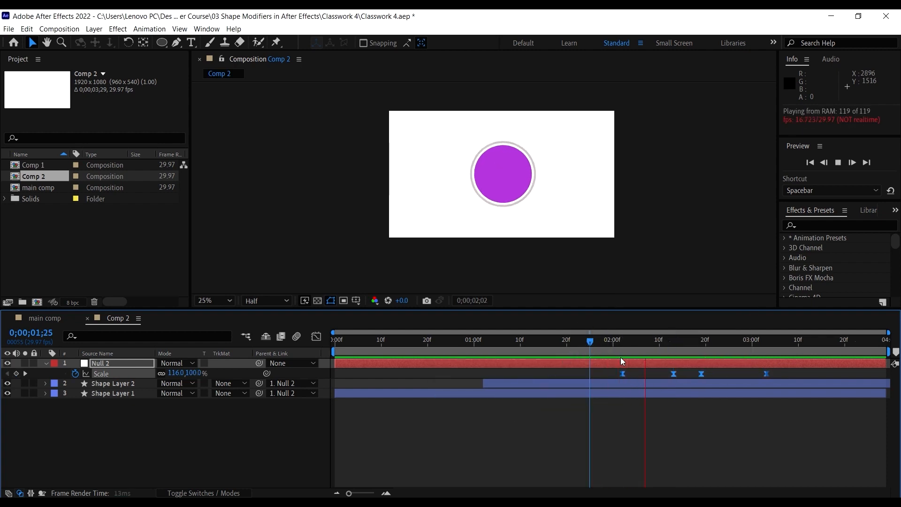
key("space")
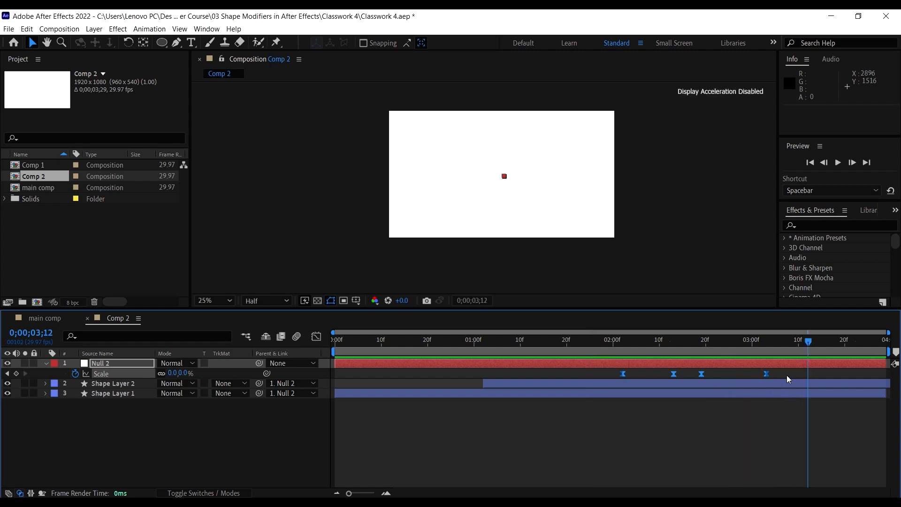
Step: Examine the speed graph of Null 2's Scale keyframes and replay the eased animation
left_click_drag(787, 376, 586, 379)
left_click(316, 337)
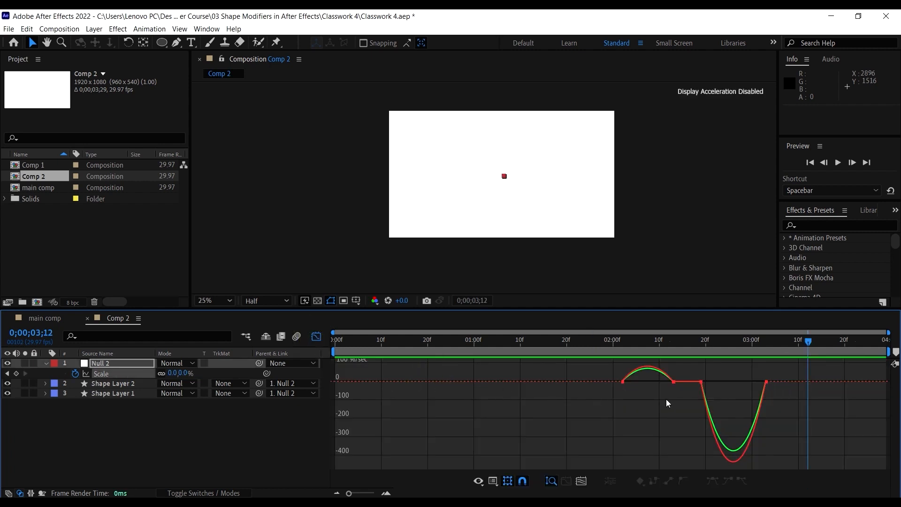
left_click(316, 336)
left_click(608, 340)
key("space")
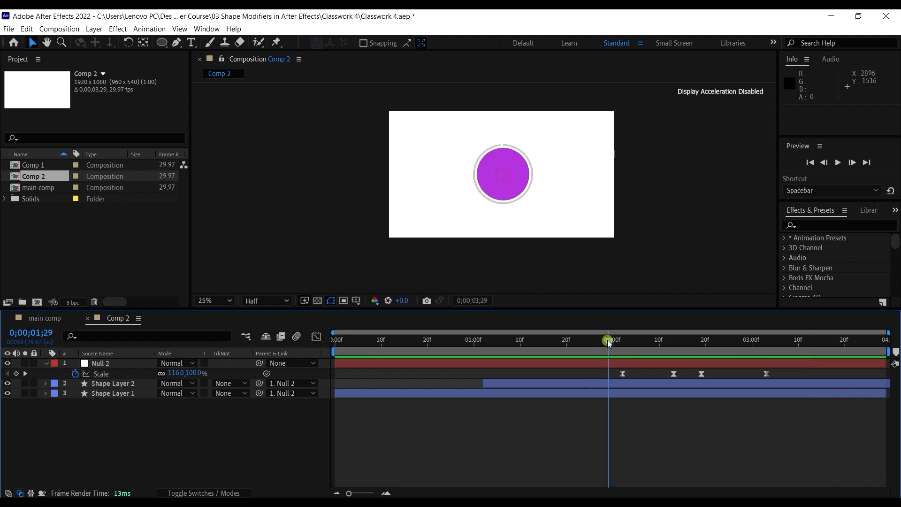
key("space")
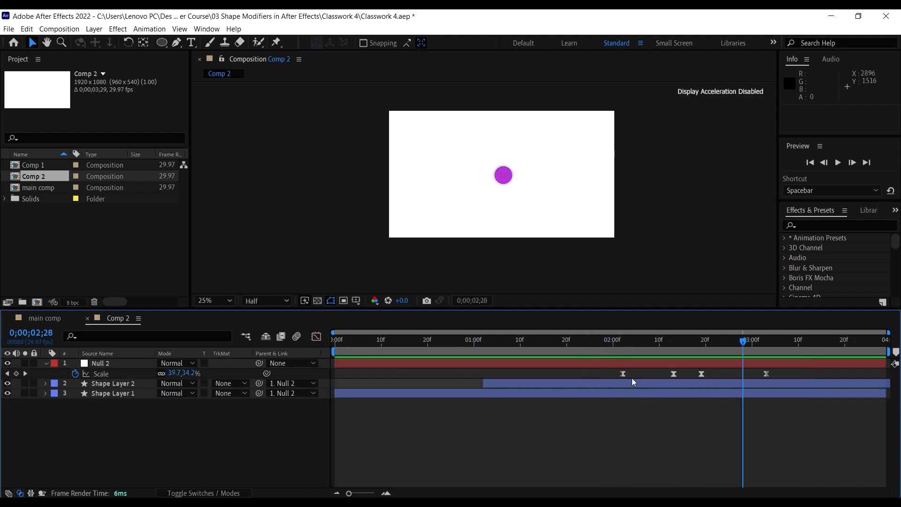
Step: Move Null 2's first Scale keyframe to 0;00;02;06 and preview the faster enlargement
left_click_drag(624, 373, 639, 378)
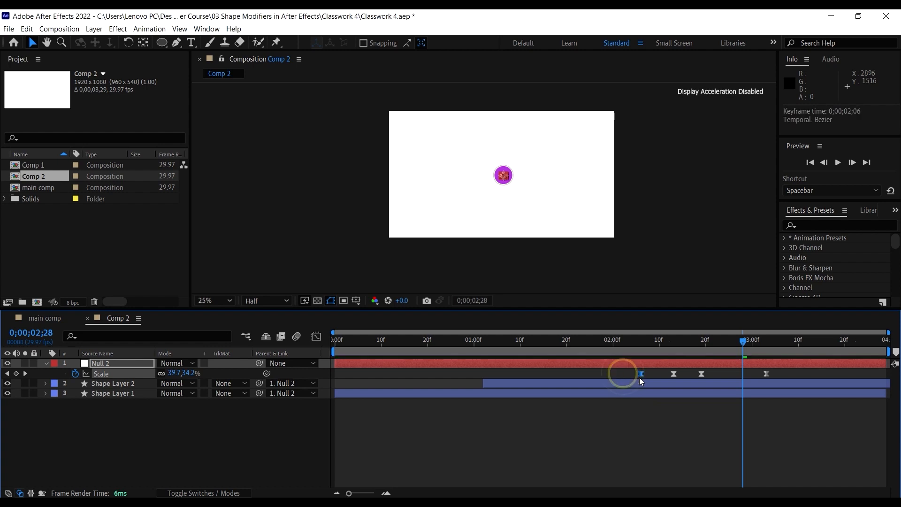
left_click(626, 345)
key("space")
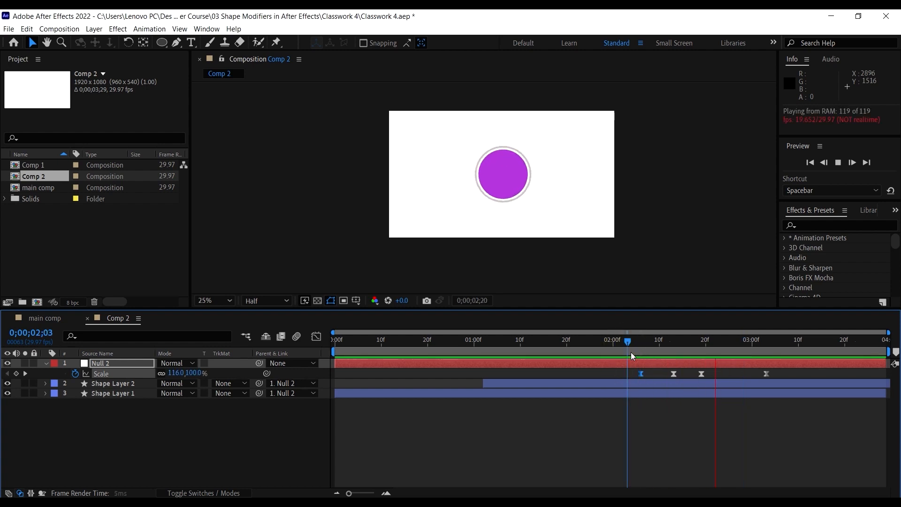
key("space")
Step: Move Null 2's last Scale keyframe to about 0;00;02;29, lengthen its incoming ease in the speed graph, and preview
mouse_move(772, 374)
left_mouse_down()
mouse_move(671, 381)
mouse_move(692, 382)
left_mouse_up()
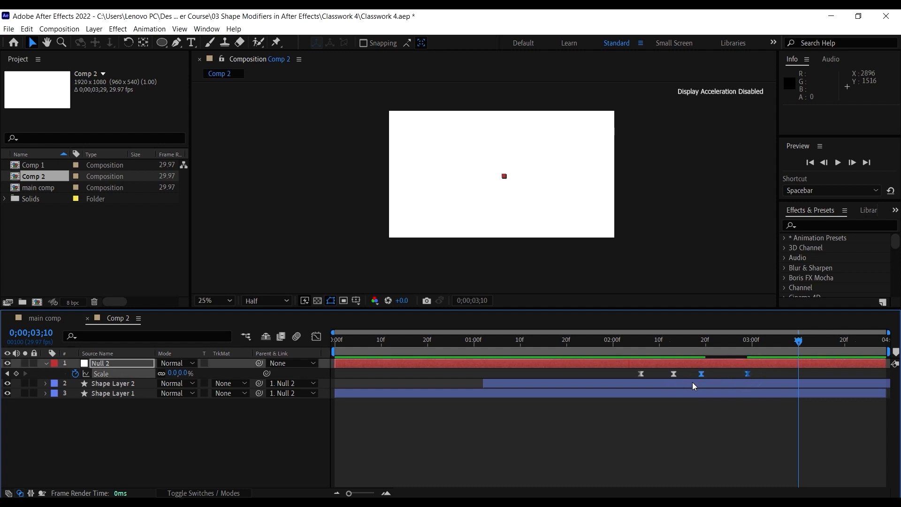
left_click(317, 336)
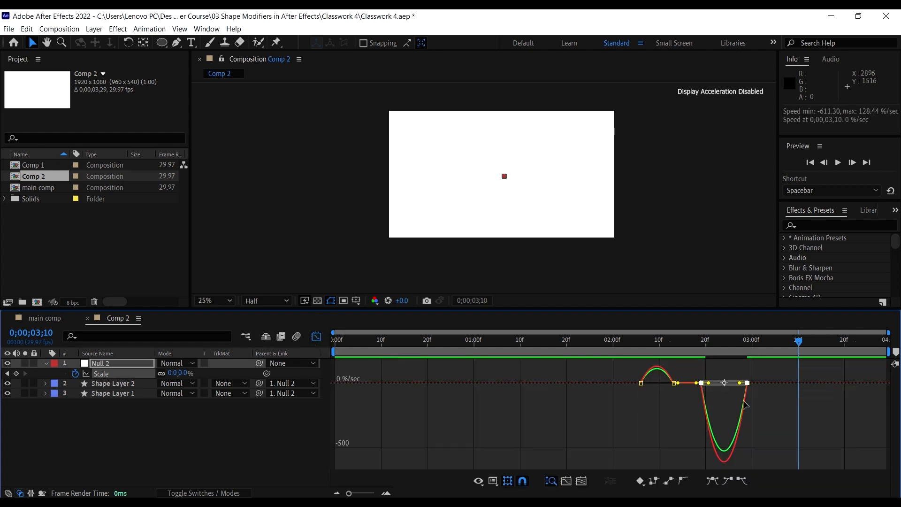
left_click(758, 399)
mouse_move(740, 374)
left_mouse_down()
mouse_move(764, 396)
mouse_move(753, 391)
left_mouse_up()
left_click_drag(740, 383, 723, 384)
left_click(628, 344)
key("space")
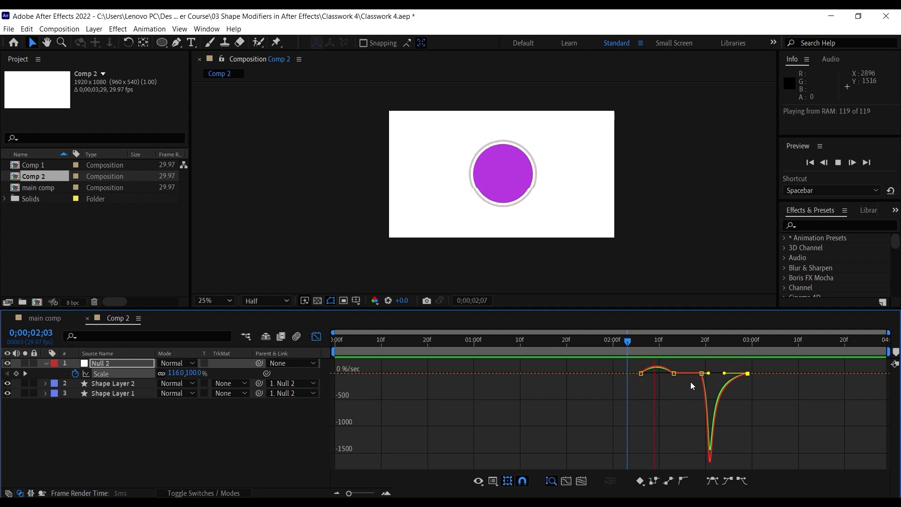
key("space")
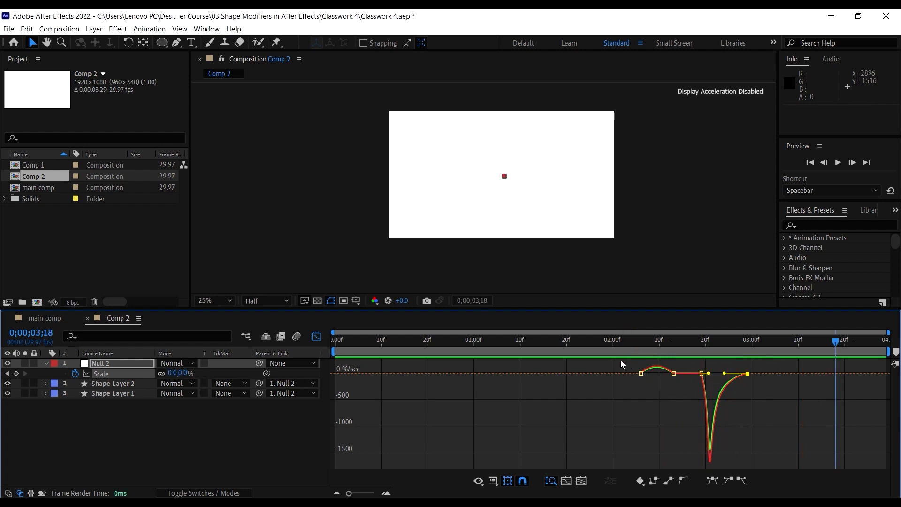
Step: Try a longer outgoing ease on Null 2's first Scale keyframe, undo it, and preview again
left_click_drag(621, 361, 663, 375)
left_click(608, 339)
key("space")
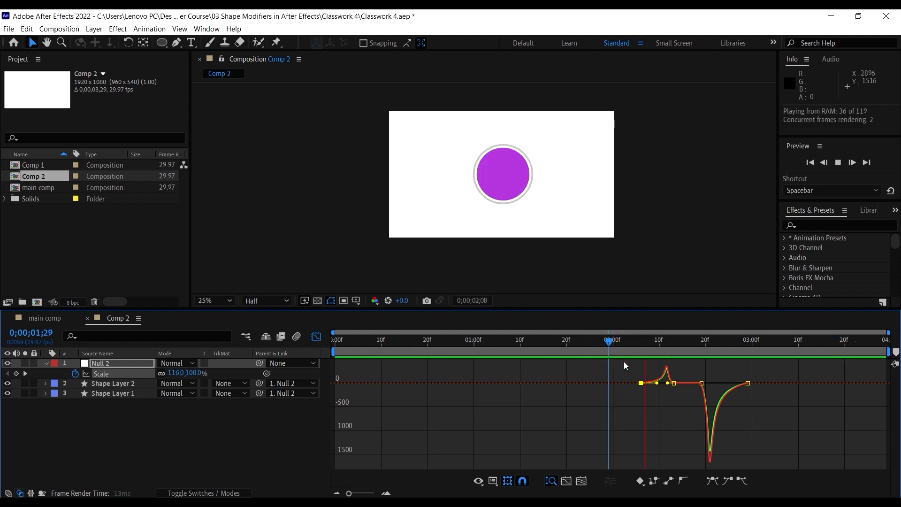
key("space")
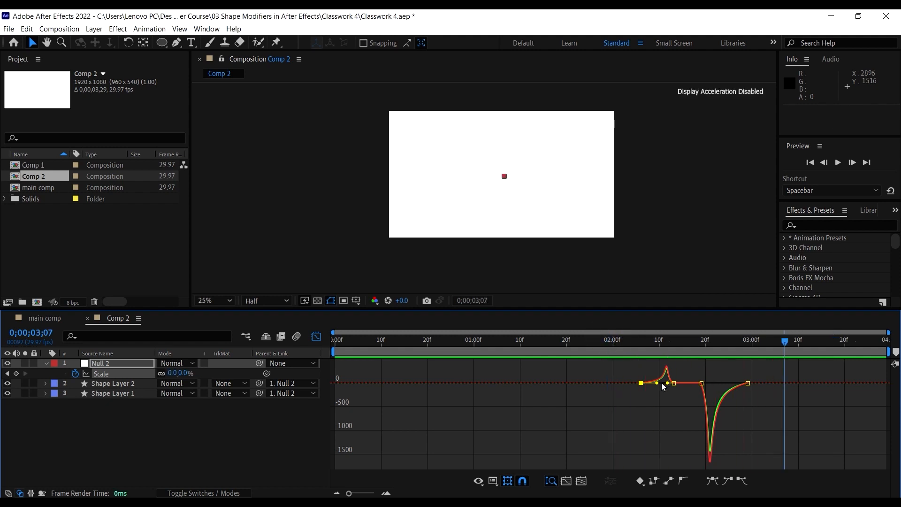
key("ctrl+z")
left_click(613, 341)
key("space")
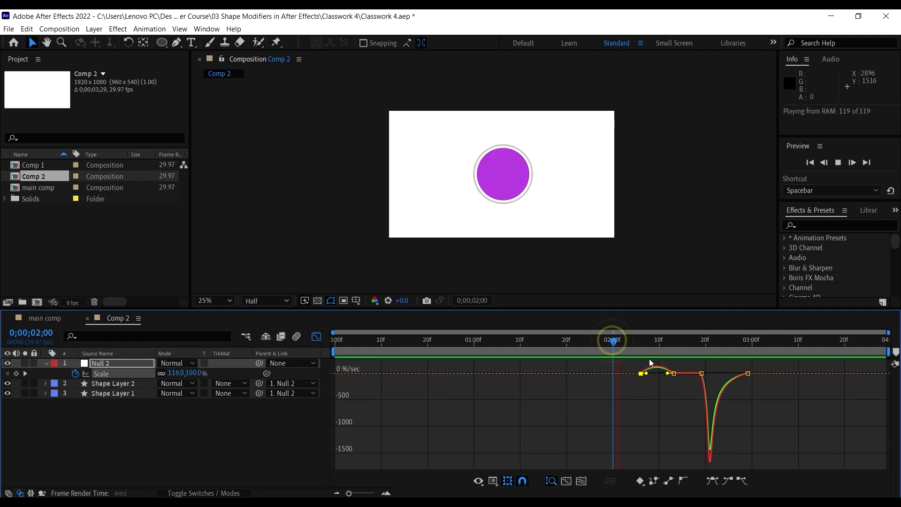
key("space")
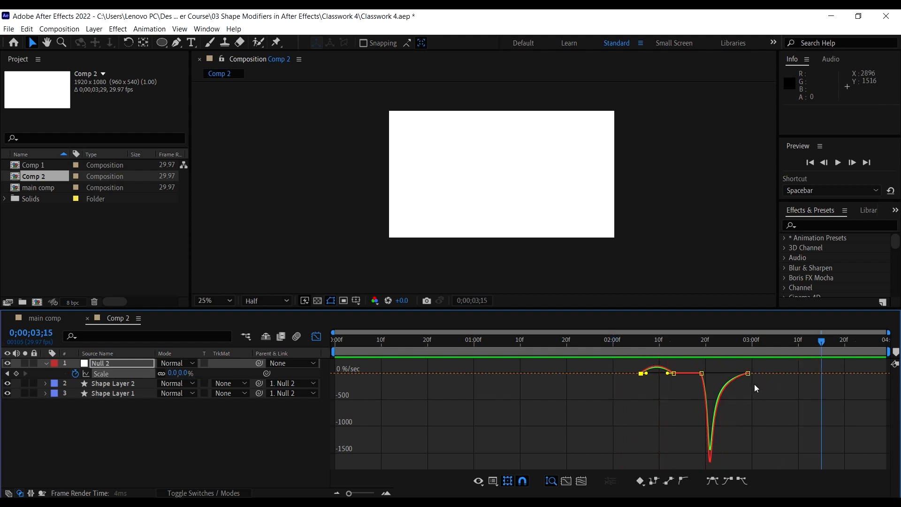
Step: Set the outgoing influence of Null 2's third Scale keyframe to 100% in the speed graph and preview
left_click(699, 371)
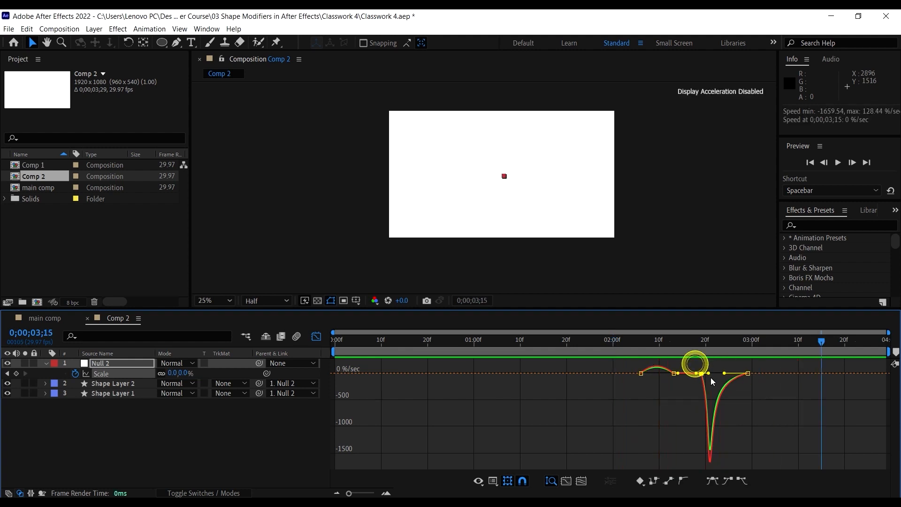
left_click_drag(706, 374, 725, 381)
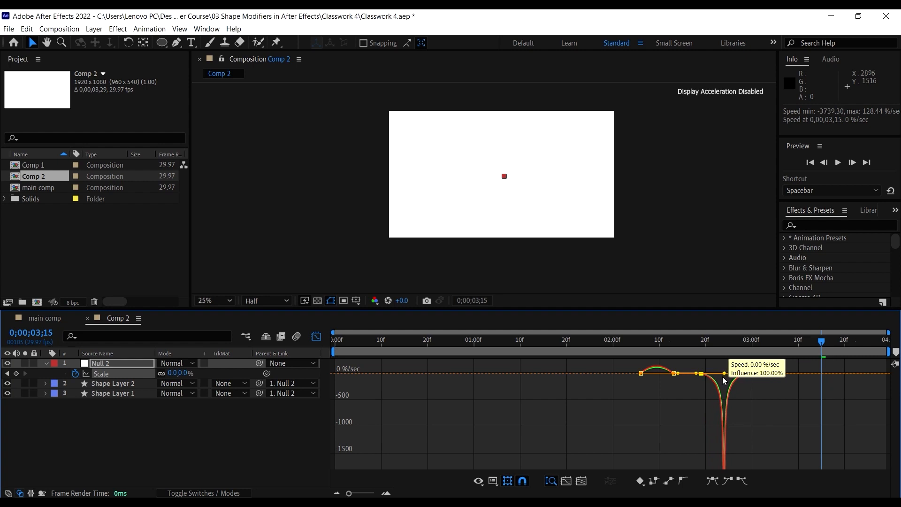
key("space")
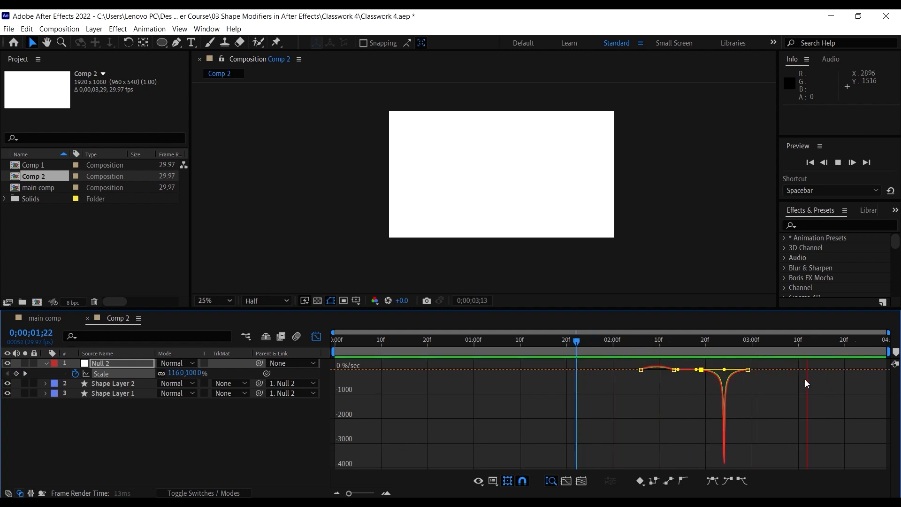
Step: Move Null 2's last Scale keyframe to about 0;00;03;06, preview it, and return to the layer-bar view
left_click(748, 370)
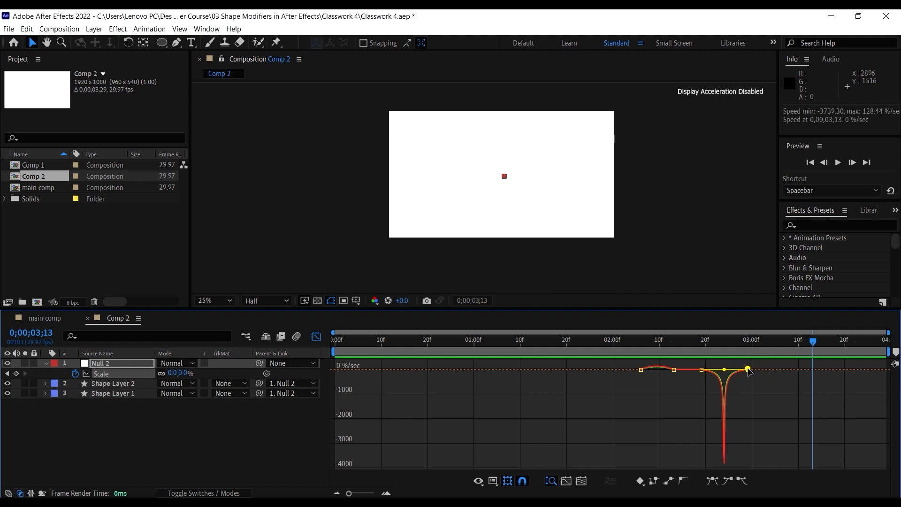
left_click_drag(748, 370, 780, 369)
key("space")
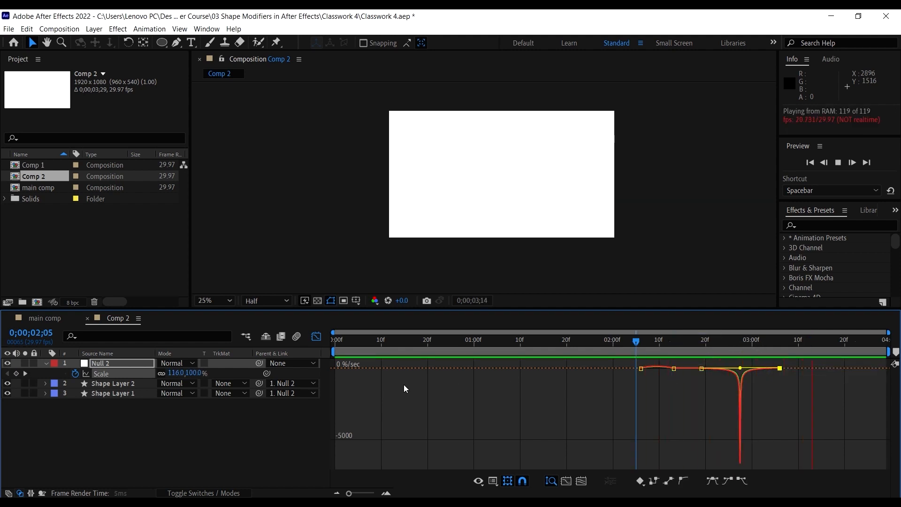
key("space")
left_click(316, 336)
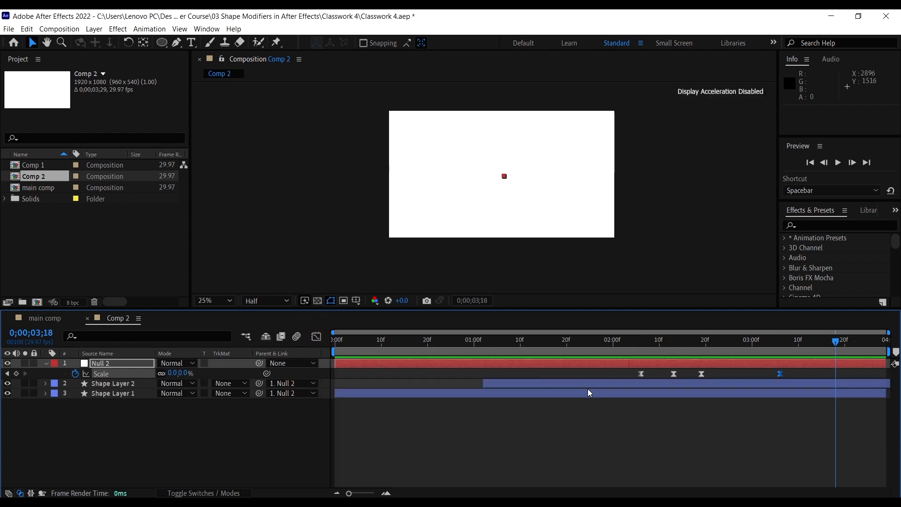
Step: Preview the whole Comp 2 animation from the first frame
left_click_drag(688, 349, 800, 373)
key("Home")
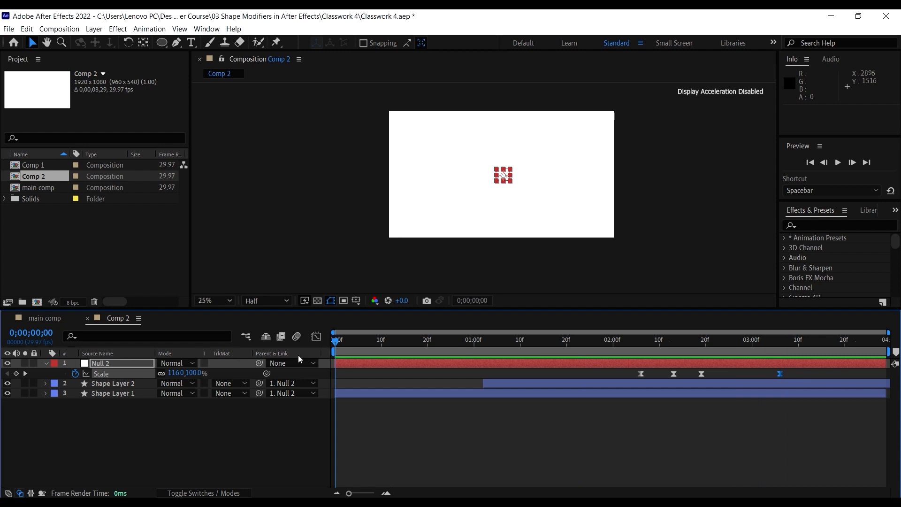
key("space")
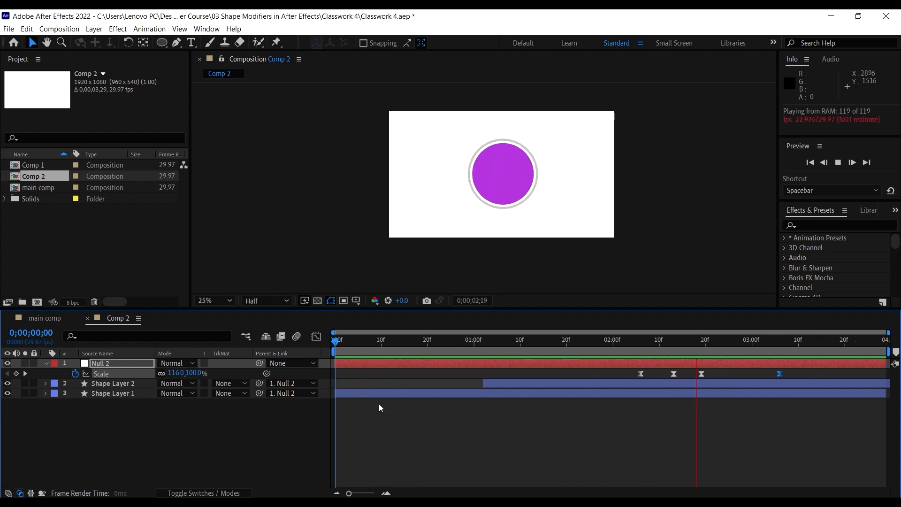
key("space")
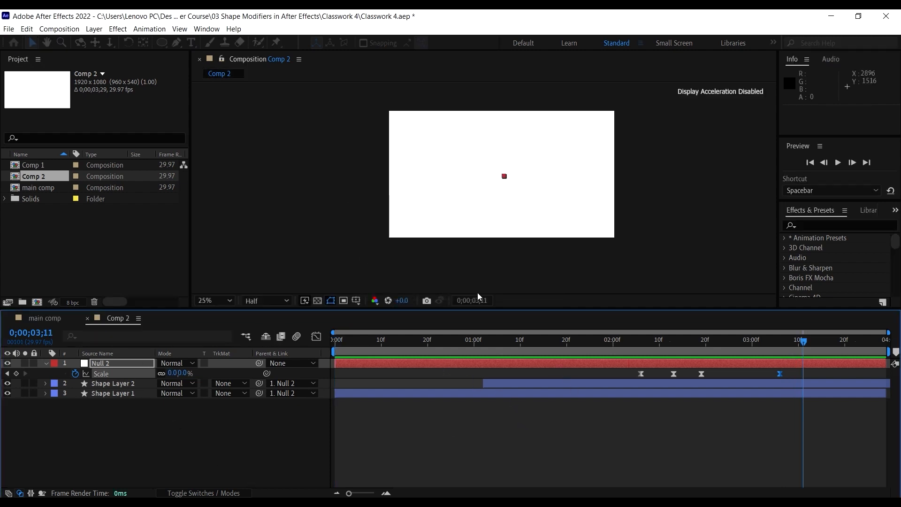
Step: Review the line burst of Shape Layer 4 near the end of main comp
left_click(41, 321)
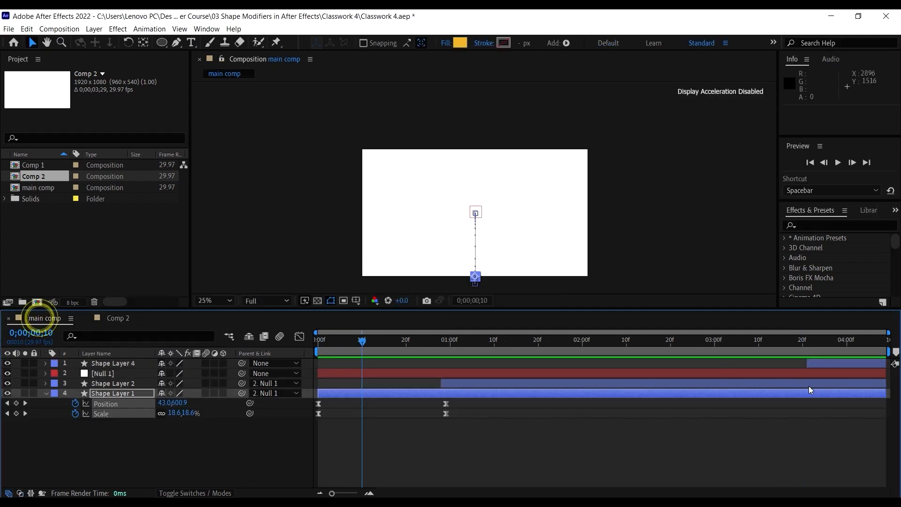
left_click(834, 336)
left_click(834, 361)
key("space")
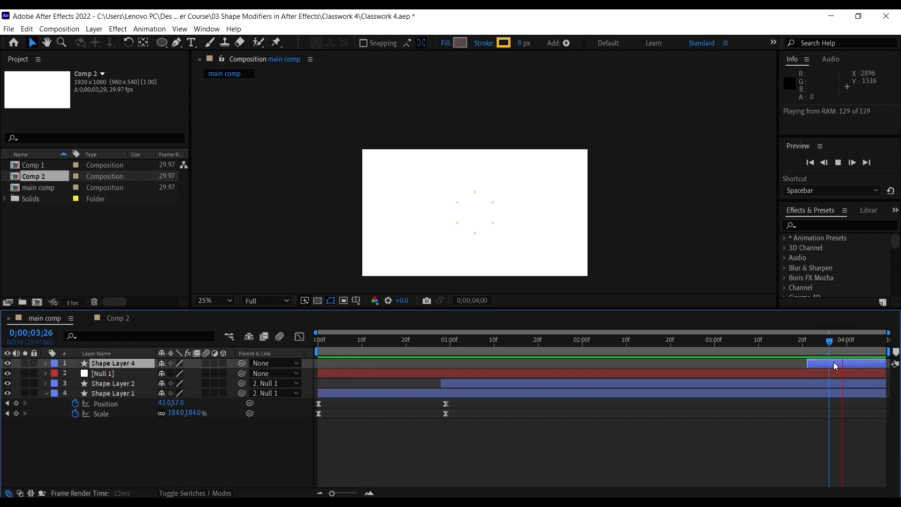
left_click(823, 346)
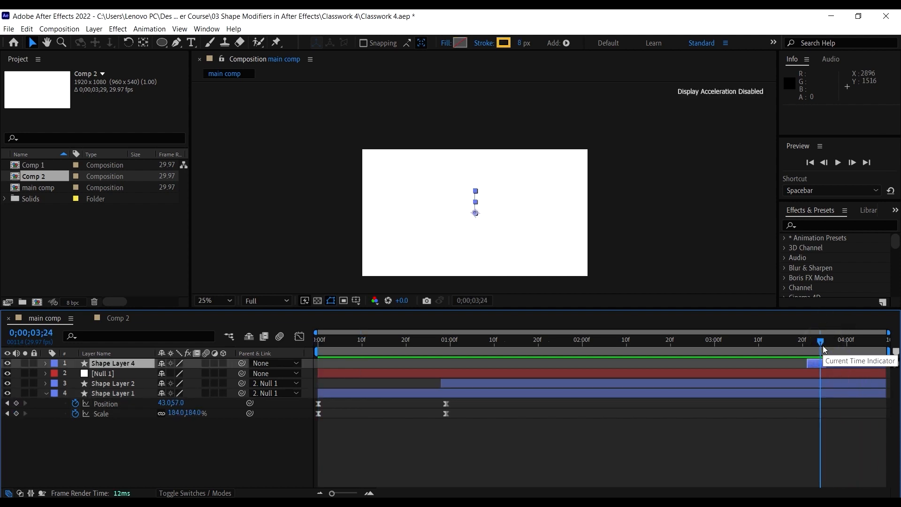
Step: Return to Comp 2 and add a new empty shape layer above Null 2
left_click(123, 320)
mouse_move(813, 349)
left_mouse_down()
mouse_move(804, 350)
mouse_move(813, 348)
left_mouse_up()
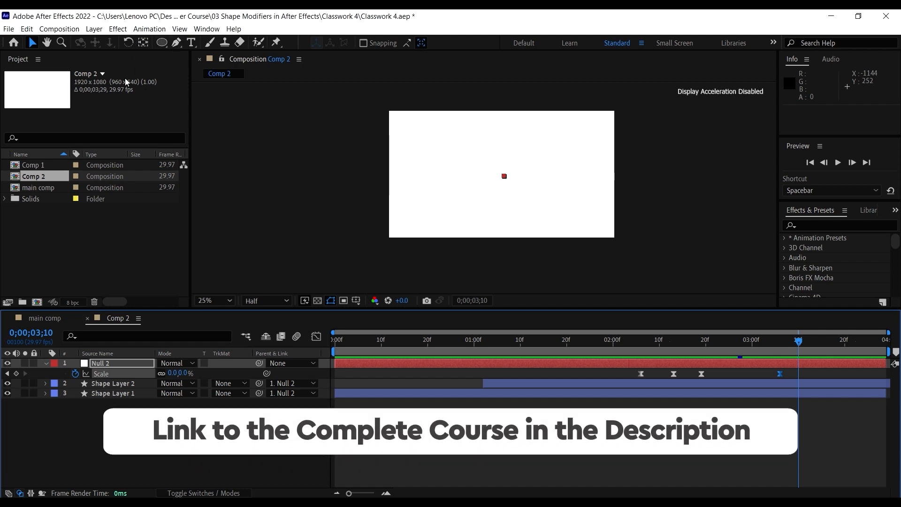
left_click(207, 369)
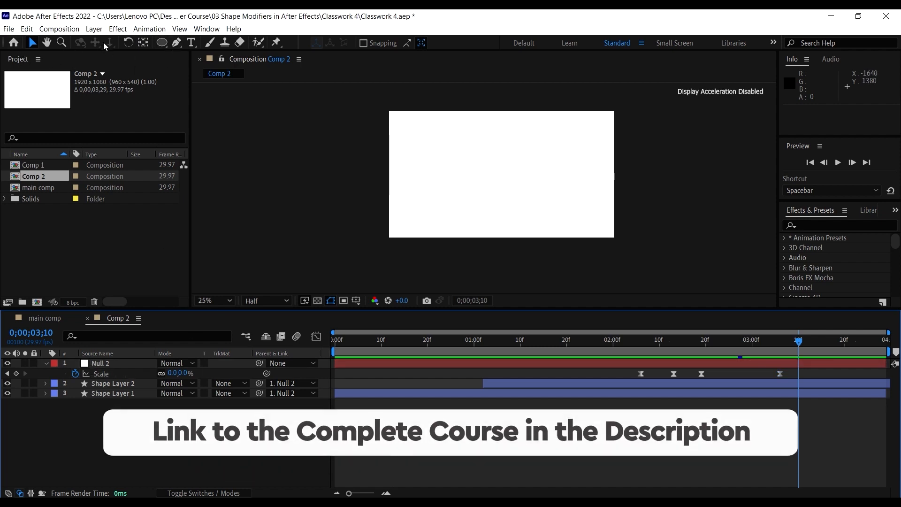
left_click(94, 28)
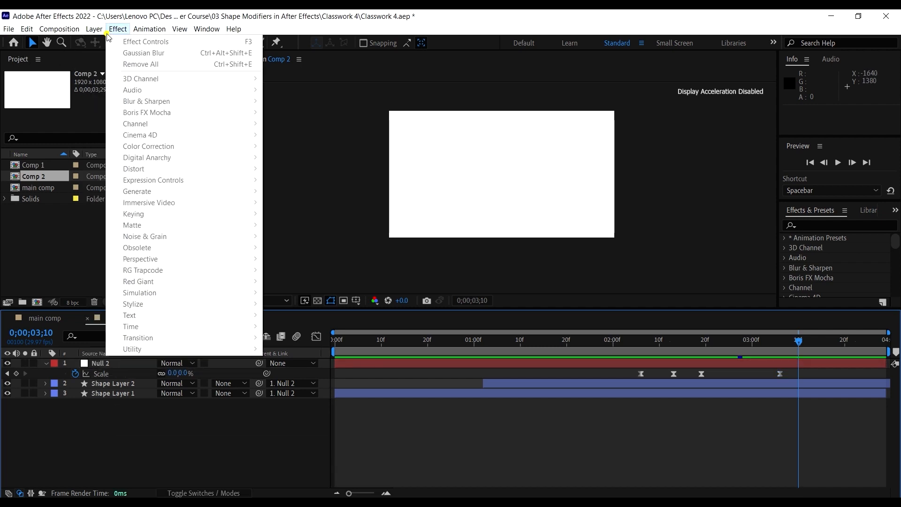
left_click(106, 39)
left_click(92, 28)
mouse_move(108, 42)
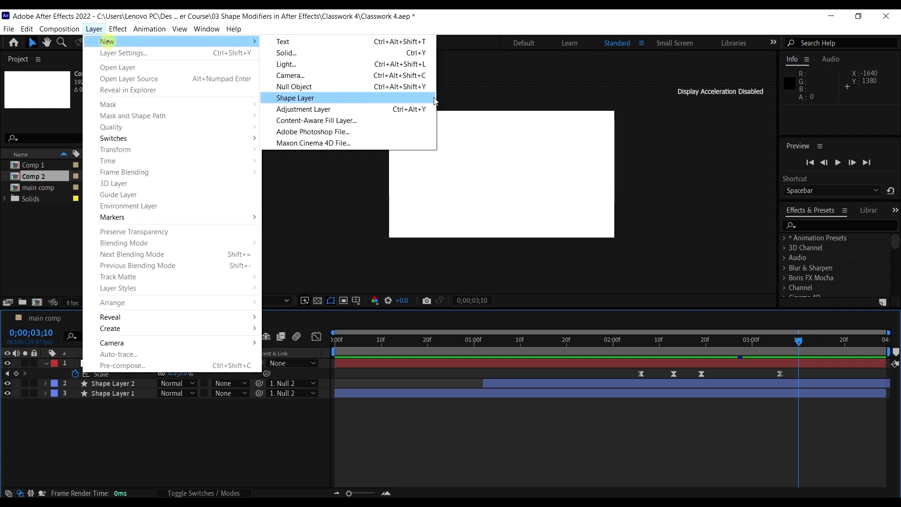
left_click(342, 98)
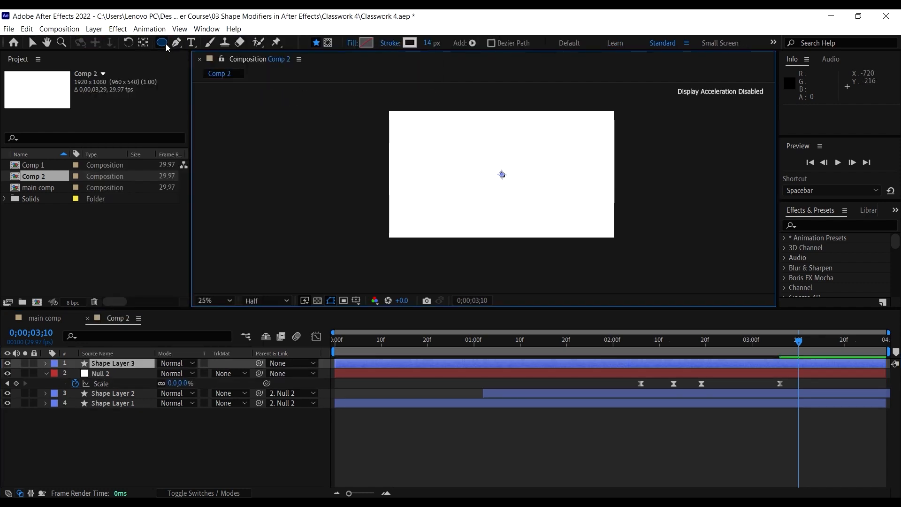
Step: Draw a short vertical line on Shape Layer 3 with the Pen tool, from the composition's centre straight up
key("slash")
left_click_drag(533, 167, 462, 242)
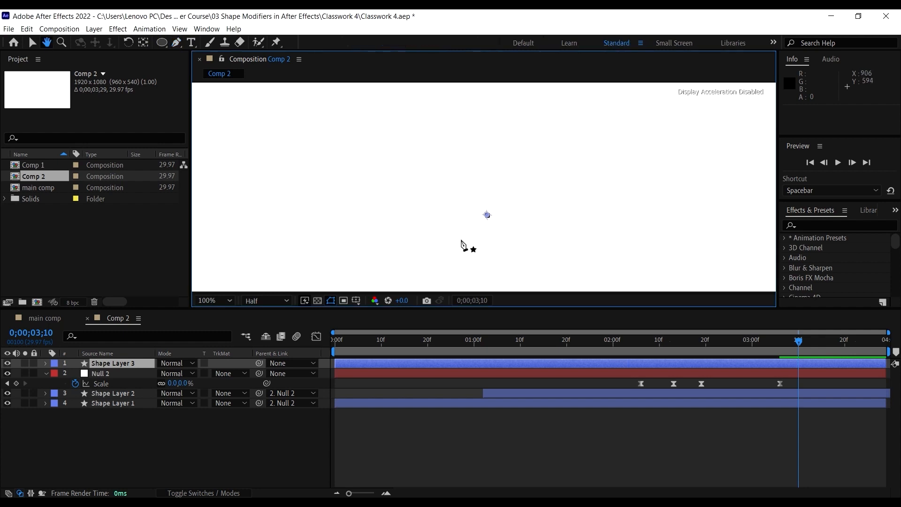
key("g")
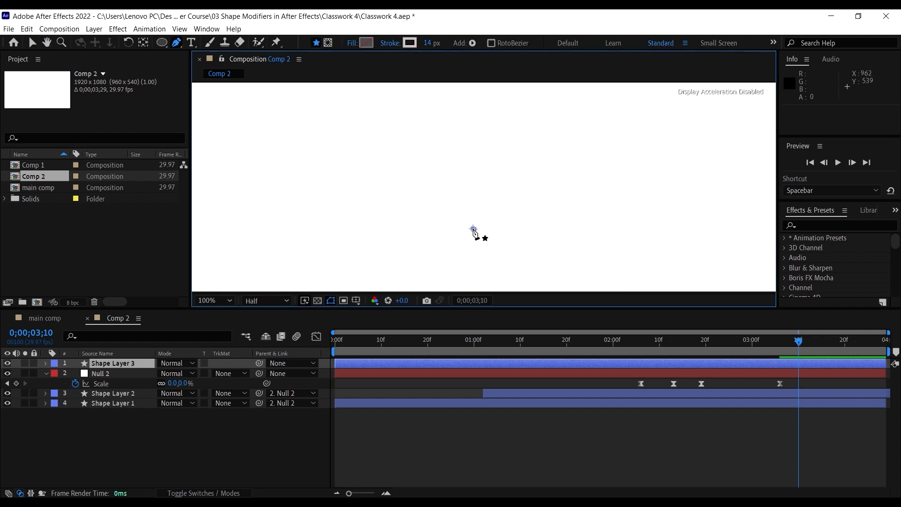
key("period")
left_click(465, 220)
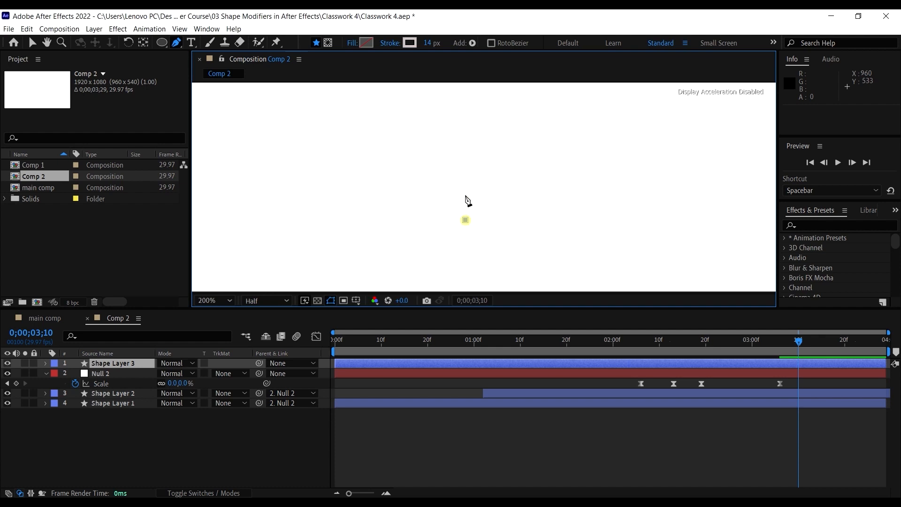
left_click(464, 115)
key("comma")
key("comma")
key("comma")
key("comma")
key("comma")
key("comma")
key("comma")
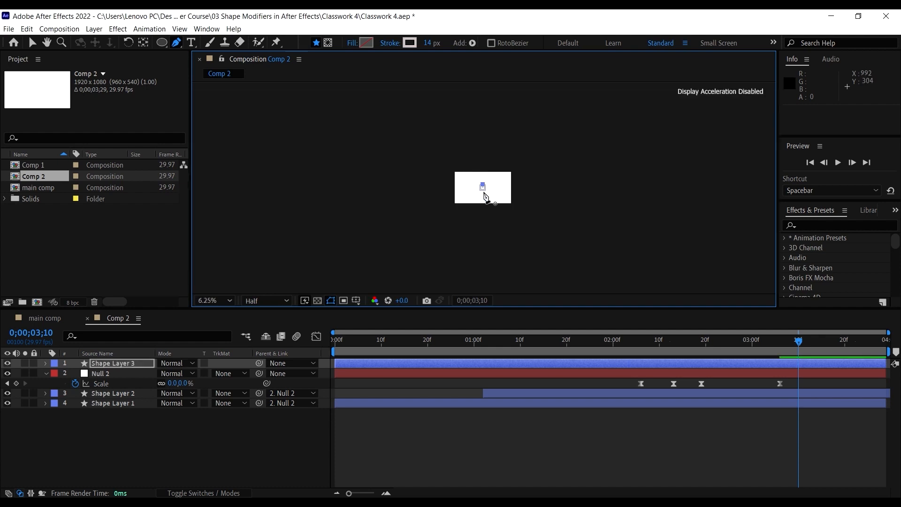
key("period")
key("period")
key("period")
key("period")
key("comma")
key("comma")
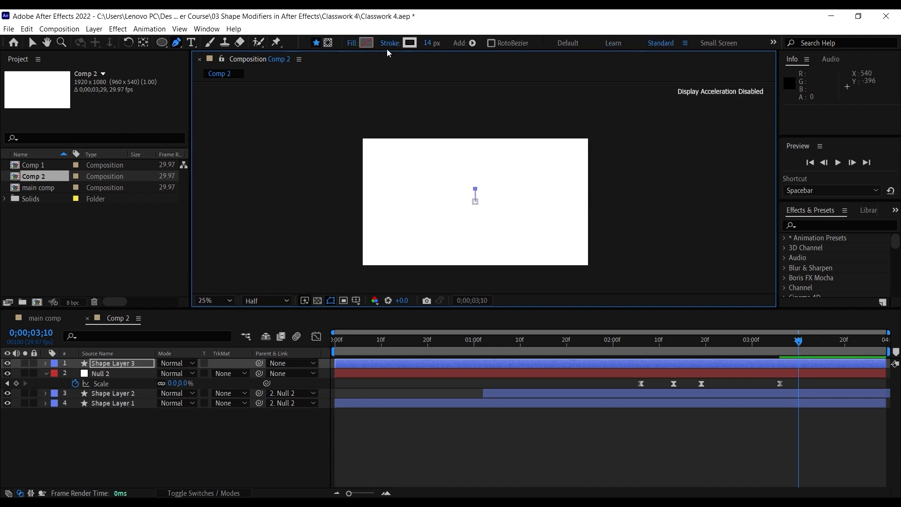
Step: Move the line's upper end point farther up to lengthen the line, and deselect it
left_click(31, 42)
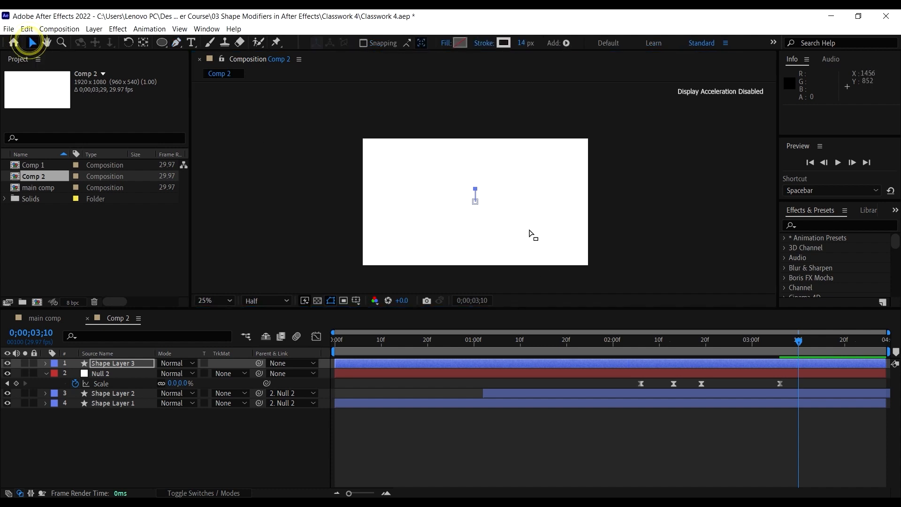
left_click(462, 163)
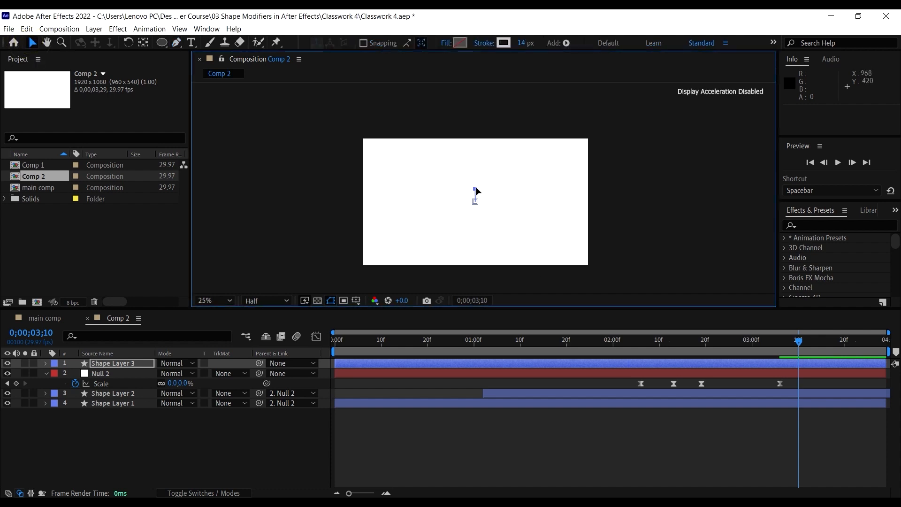
left_click_drag(475, 190, 476, 182)
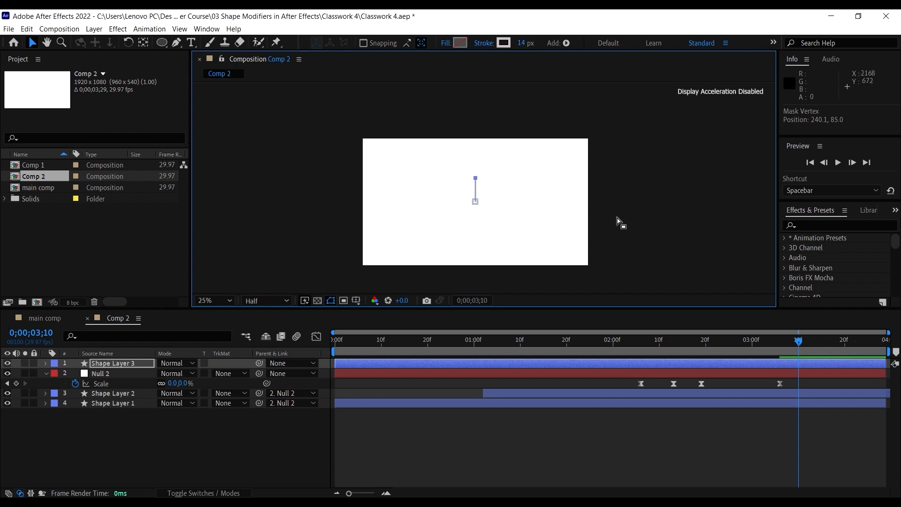
left_click(618, 230)
key("period")
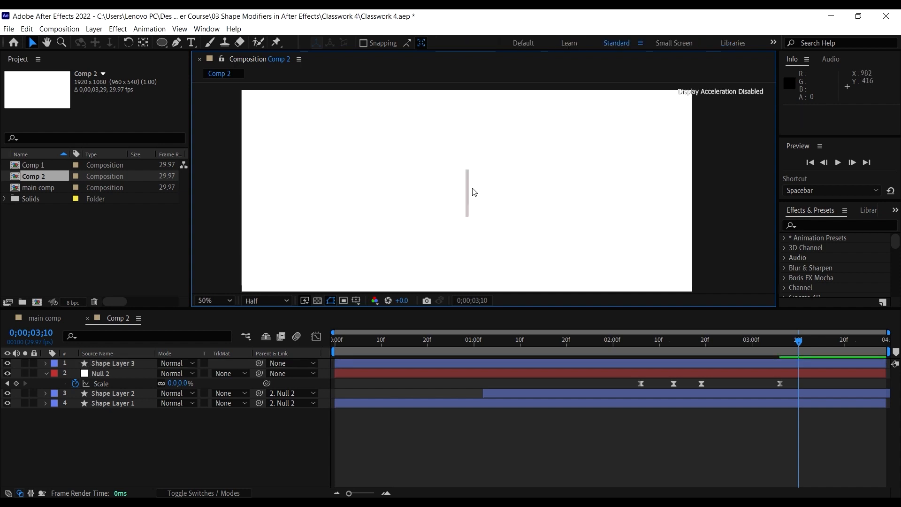
Step: Set the stroke color of Shape Layer 3's line to dark yellow C6AF15
left_click(117, 363)
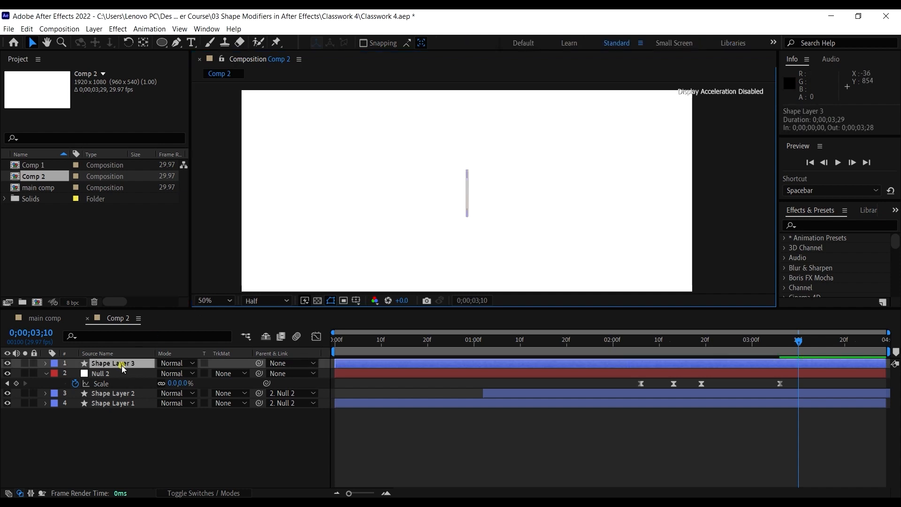
left_click(502, 42)
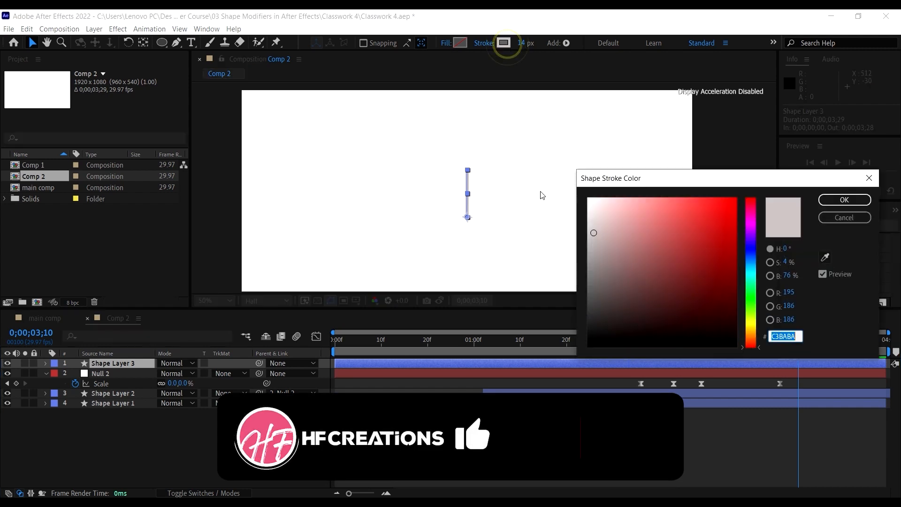
type("898989")
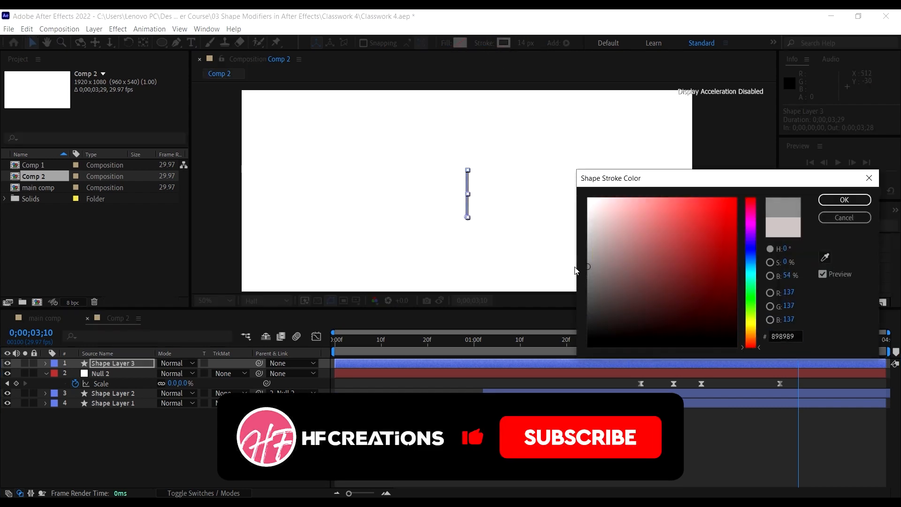
left_click(751, 325)
left_click(646, 237)
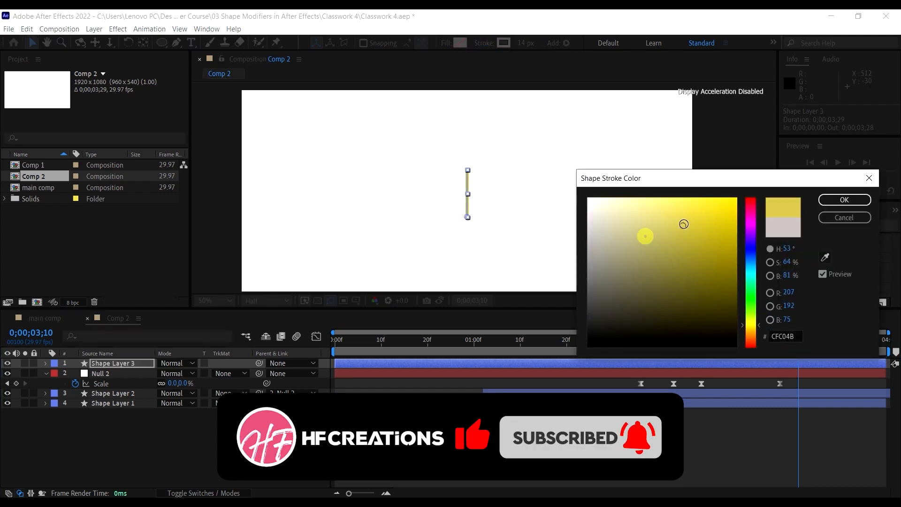
left_click(698, 223)
left_click(698, 224)
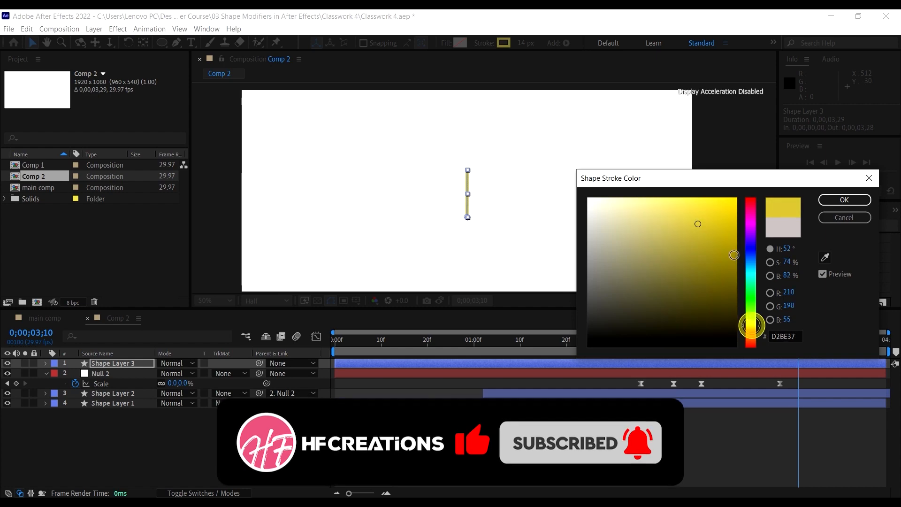
mouse_move(727, 235)
left_mouse_down()
mouse_move(718, 243)
mouse_move(732, 230)
mouse_move(720, 221)
mouse_move(721, 231)
left_mouse_up()
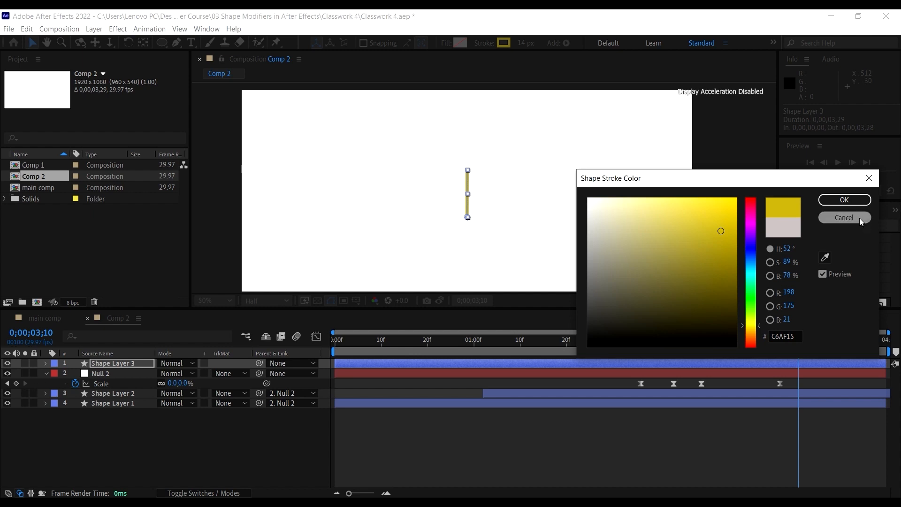
key("Return")
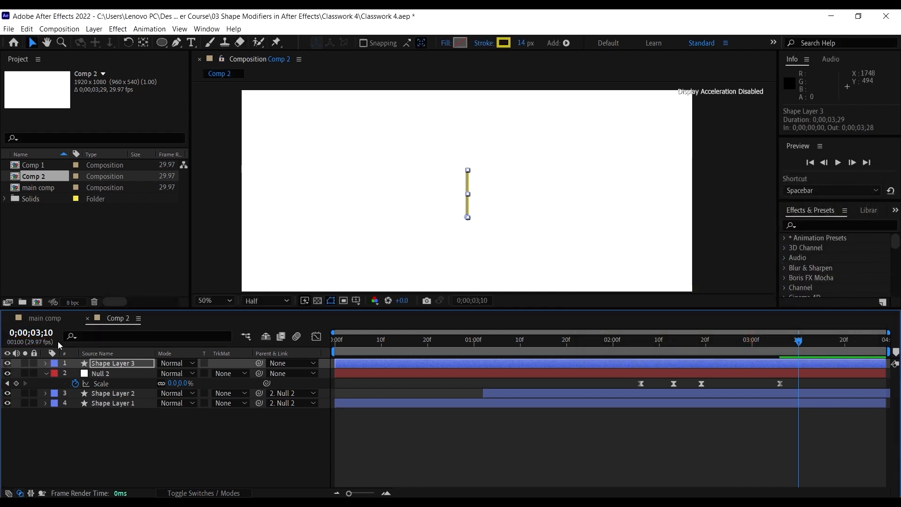
Step: Check the color of the burst lines in main comp at 0;00;04;00 and return to Comp 2
left_click(42, 319)
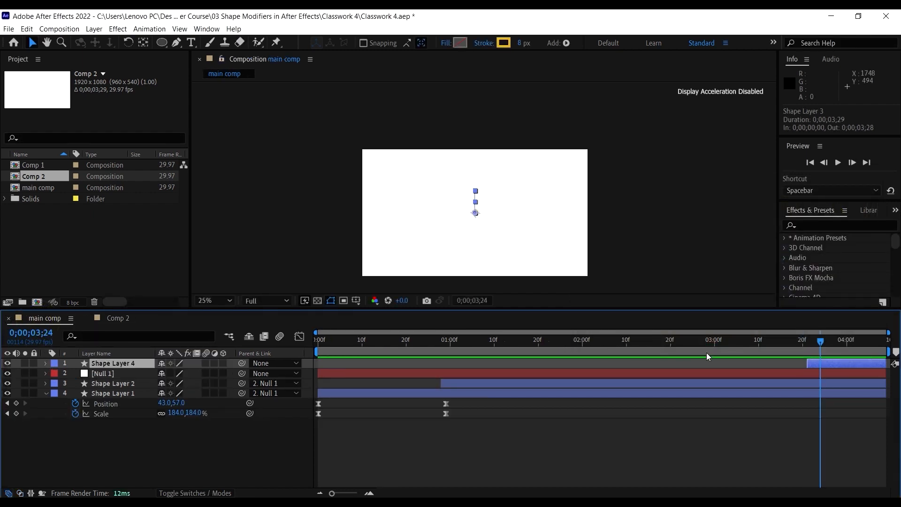
left_click_drag(824, 345, 847, 351)
scroll(466, 225, "up", 2)
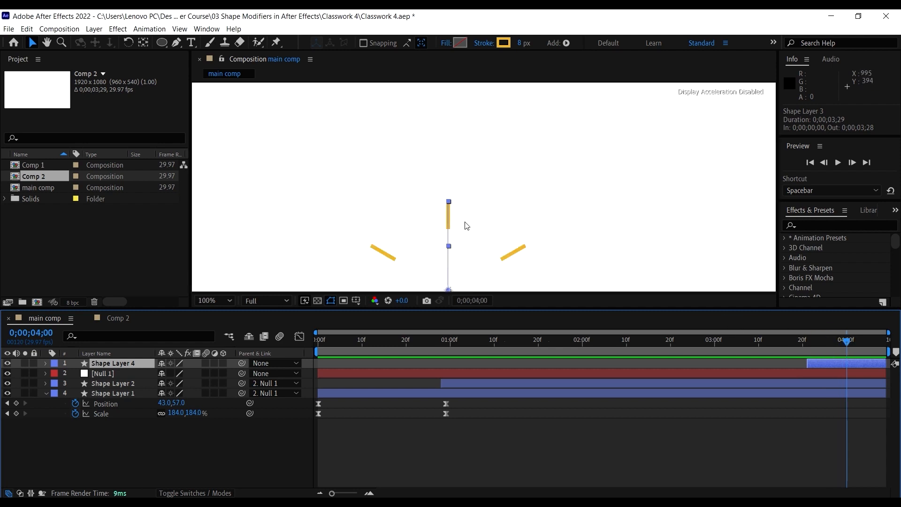
left_click(113, 319)
scroll(453, 120, "up", 2)
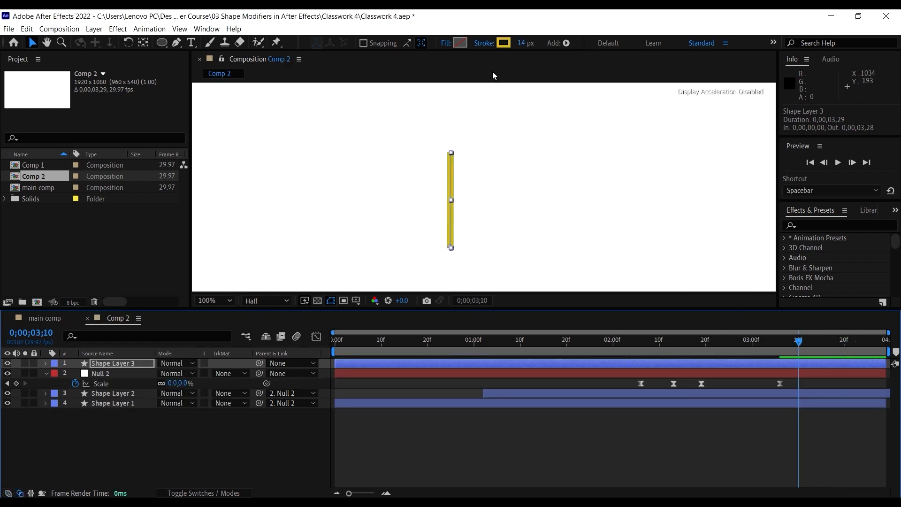
Step: Set the stroke color of Shape Layer 3's line to orange-yellow F9B71C
left_click(502, 43)
left_click_drag(756, 342, 755, 336)
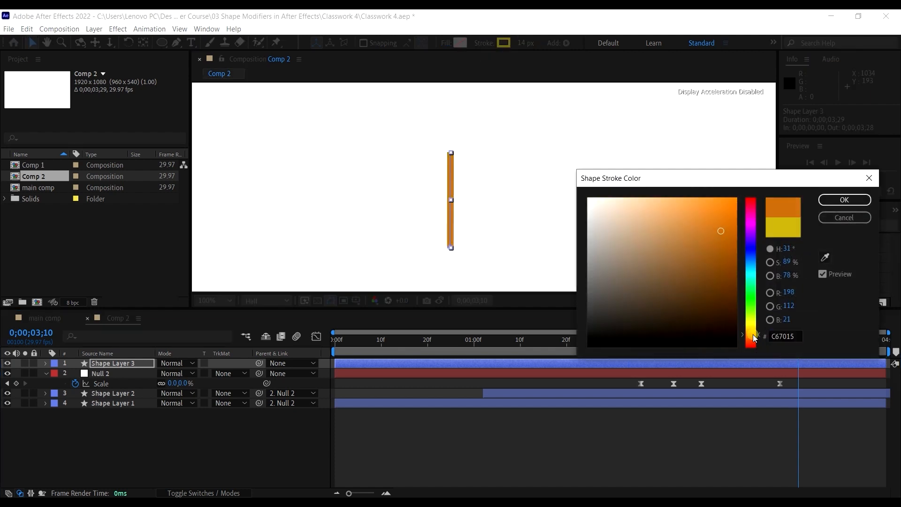
left_click(754, 330)
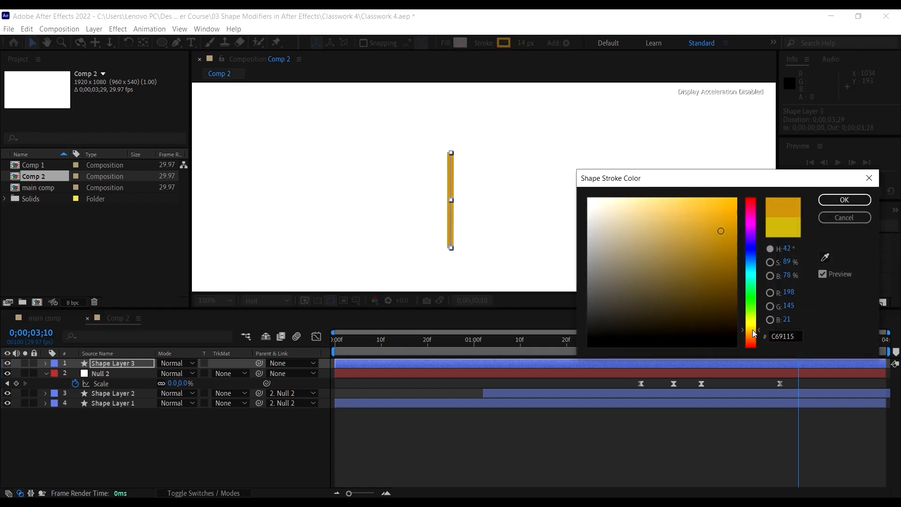
left_click(720, 201)
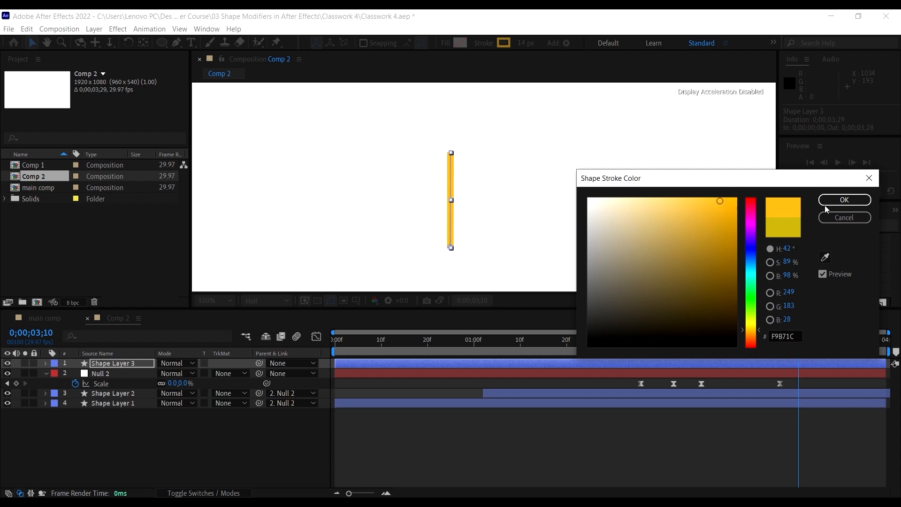
left_click(826, 210)
Step: Set the line's stroke width to 11 px and check the deselected line in the composition
left_click_drag(520, 47, 517, 49)
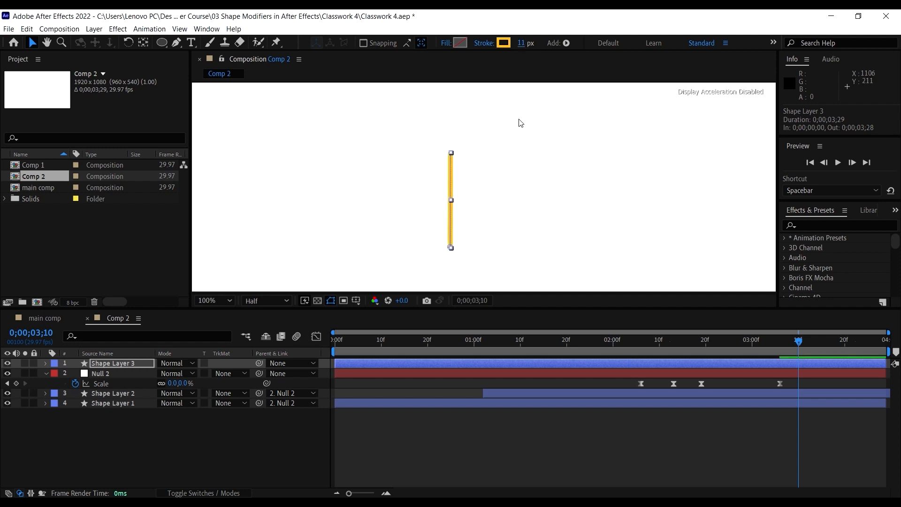
left_click(515, 136)
scroll(505, 178, "down", 4)
scroll(477, 182, "up", 2)
scroll(476, 182, "down", 2)
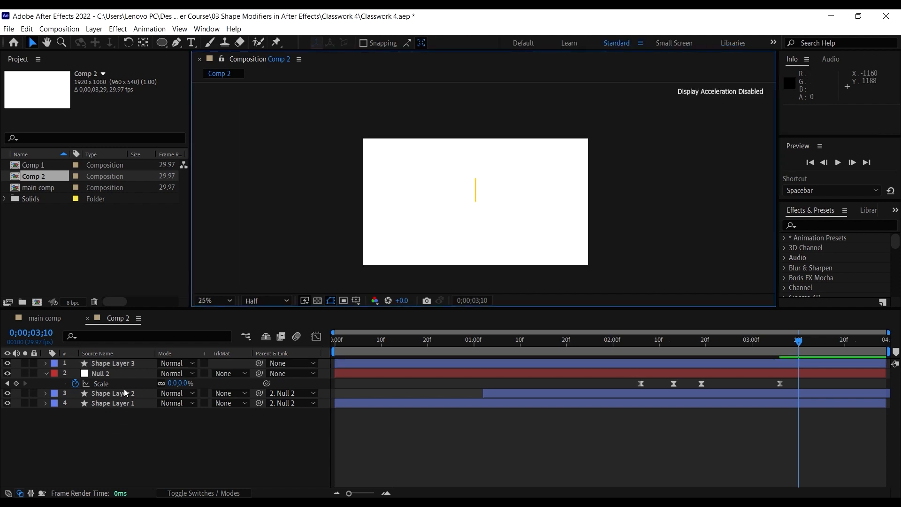
Step: Add a Trim Paths modifier to the contents of Shape Layer 3
left_click(120, 366)
scroll(534, 164, "up", 2)
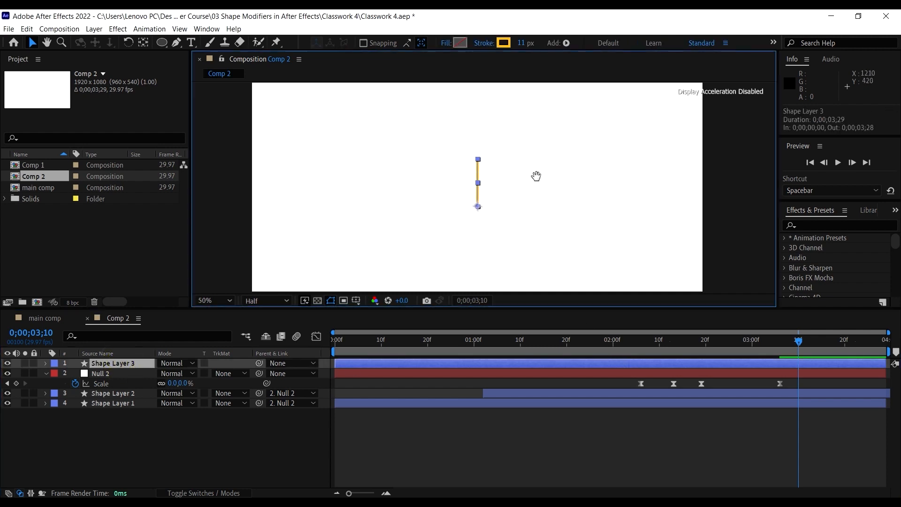
left_click(46, 363)
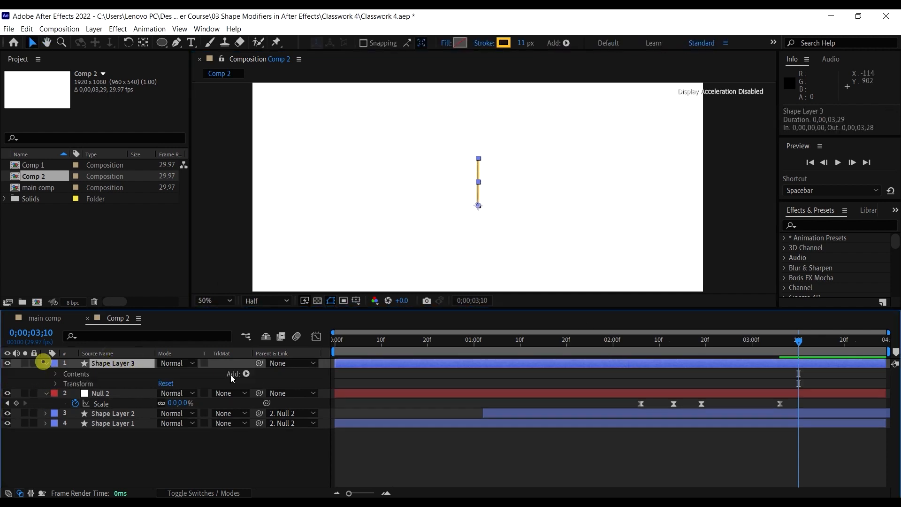
left_click(246, 374)
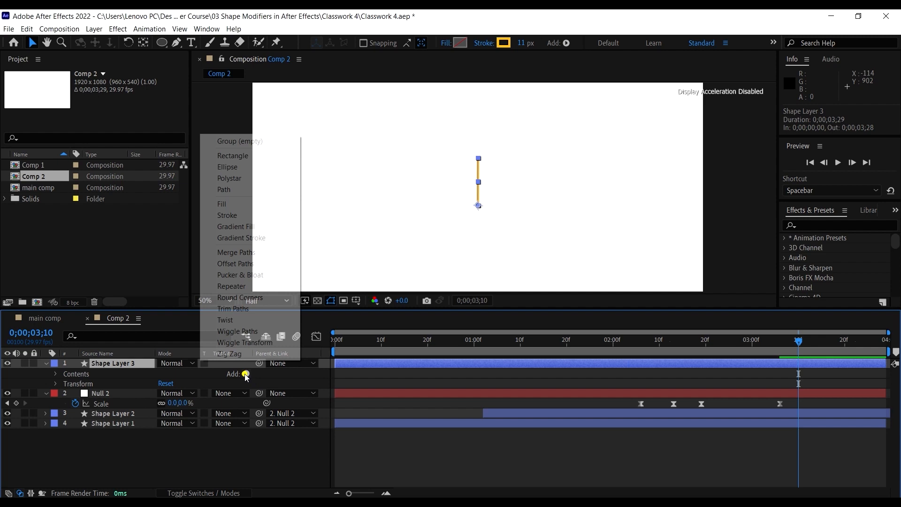
left_click(252, 310)
Step: Split Shape Layer 3 at 0;00;03;03 and delete the portion of the line layer before that time
left_click(785, 345)
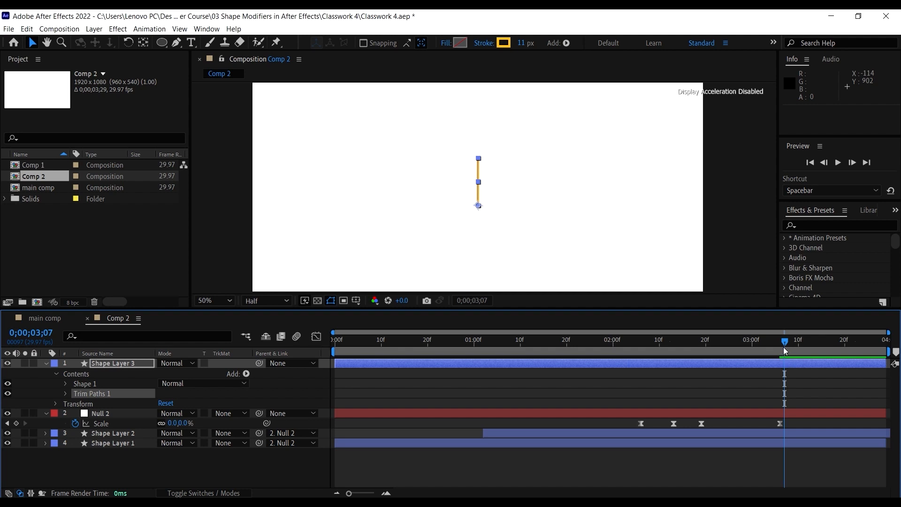
left_click_drag(786, 343, 767, 343)
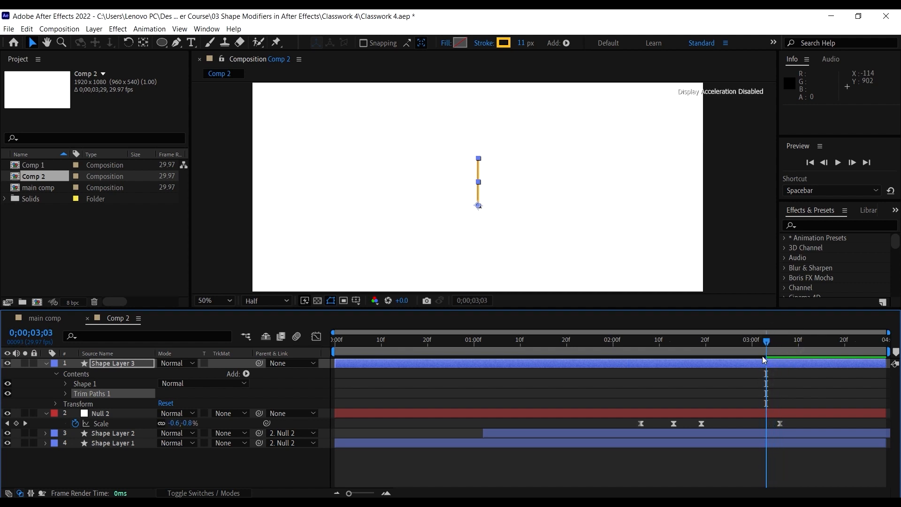
left_click(768, 342)
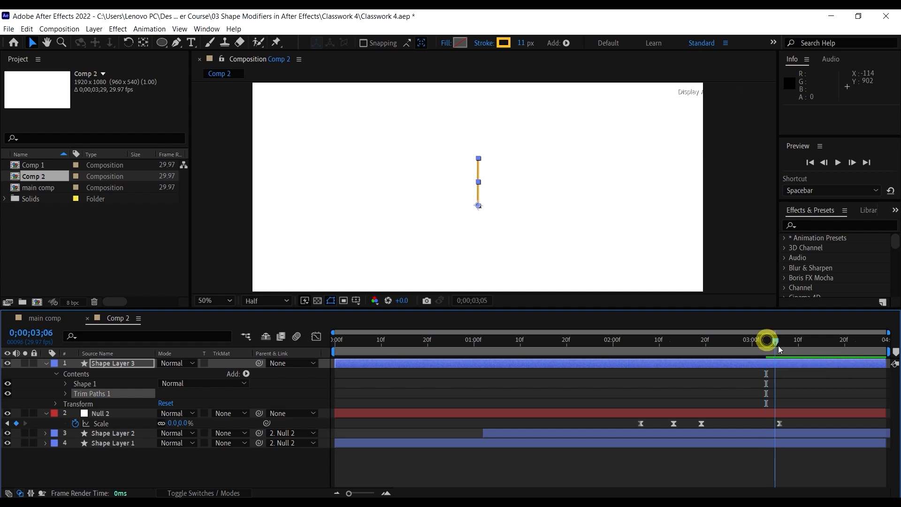
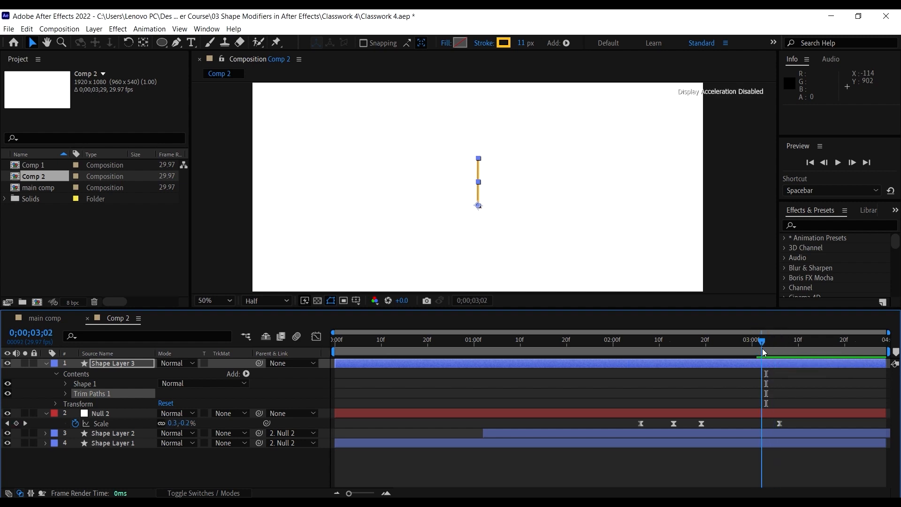
left_click(24, 29)
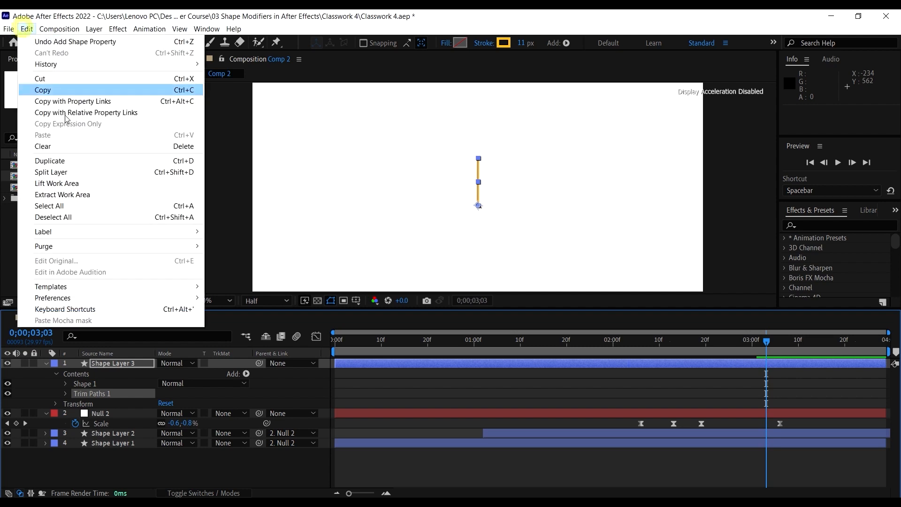
left_click(87, 173)
left_click(789, 387)
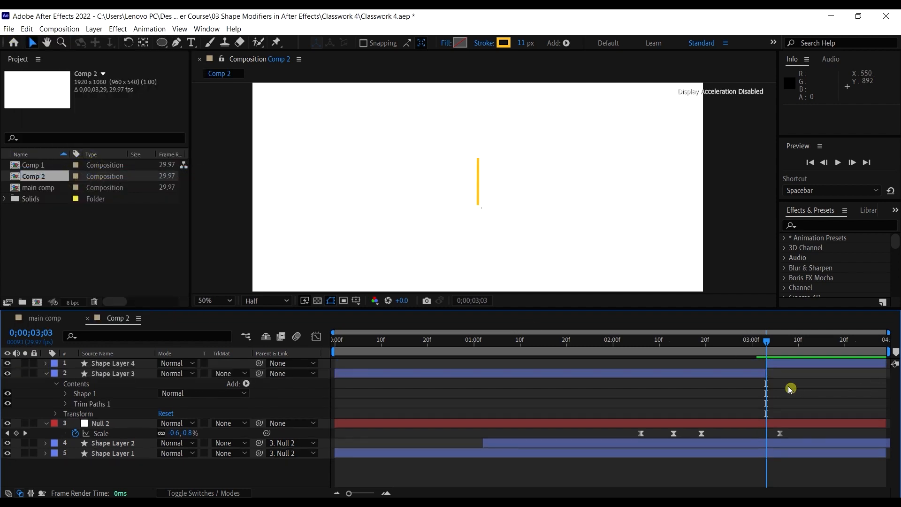
left_click(734, 374)
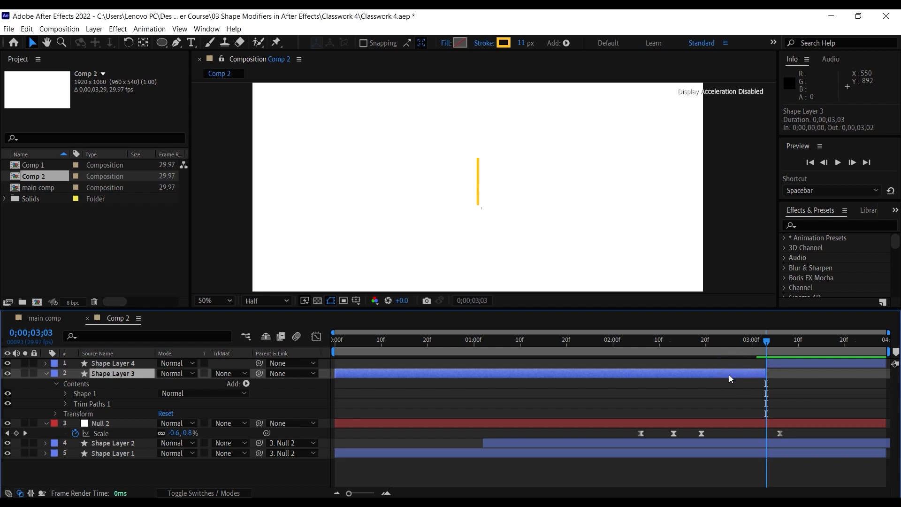
left_click(730, 378)
key("Delete")
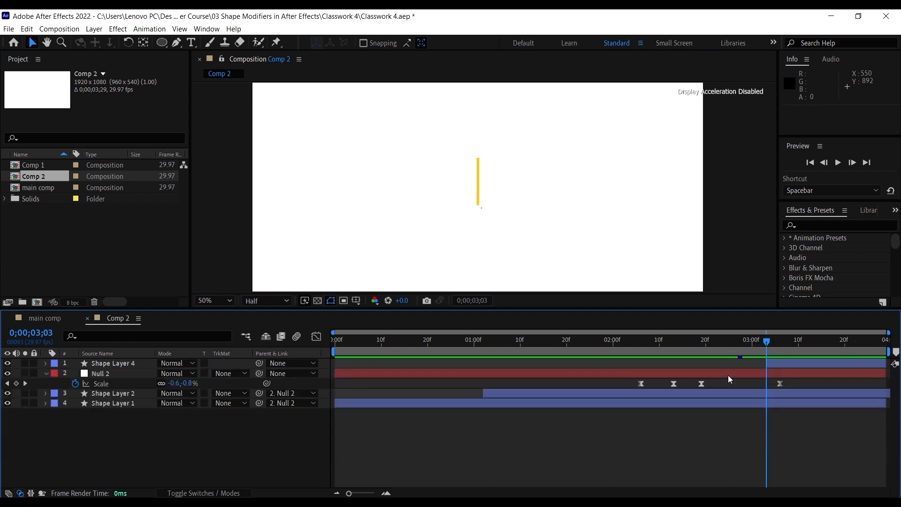
Step: Preview the animation from about 0;00;02;03 and shift Shape Layer 4 earlier so it starts at 0;00;02;26
left_click_drag(769, 342, 632, 362)
key("space")
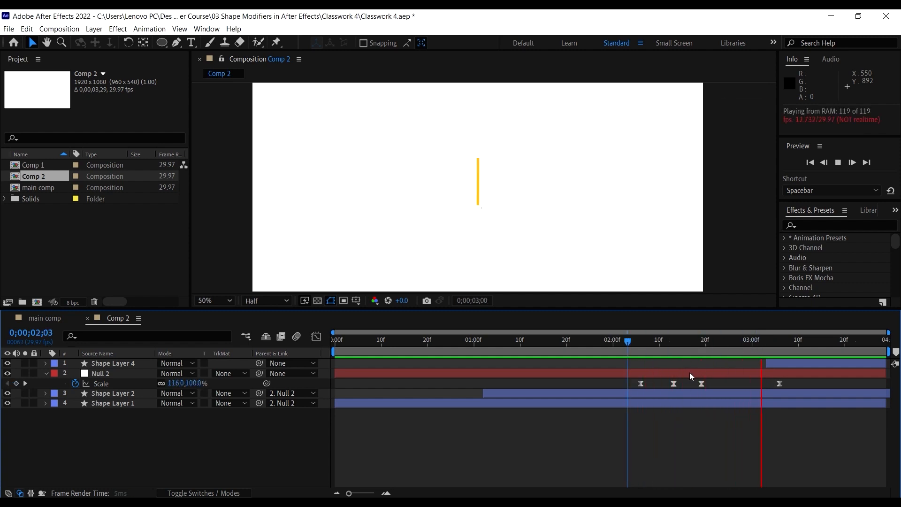
key("space")
left_click_drag(781, 367, 750, 362)
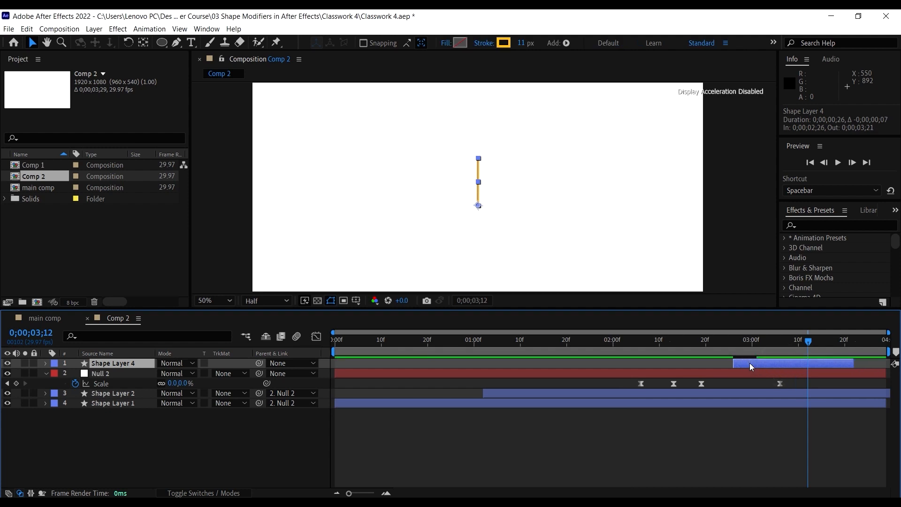
left_click(741, 349)
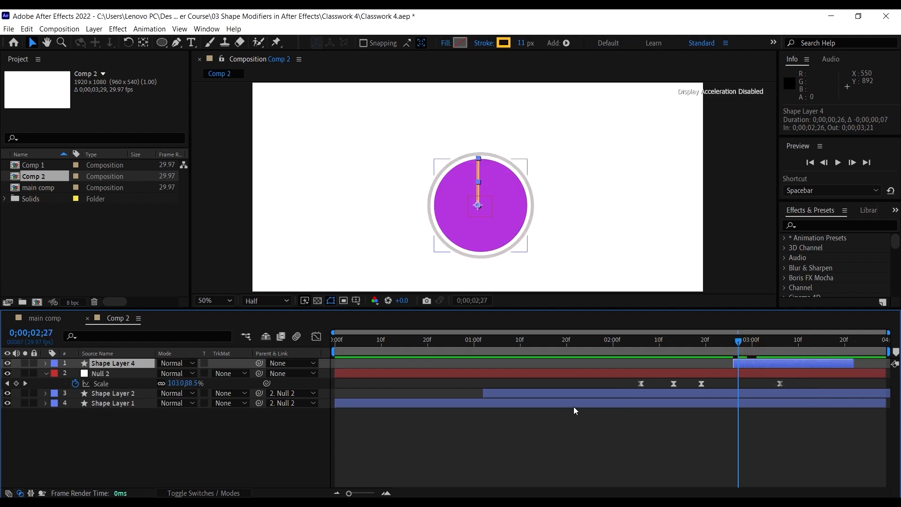
Step: Add a Repeater to Shape 1 of Shape Layer 4 and set its number of copies to 6
left_click(45, 363)
left_click(88, 384)
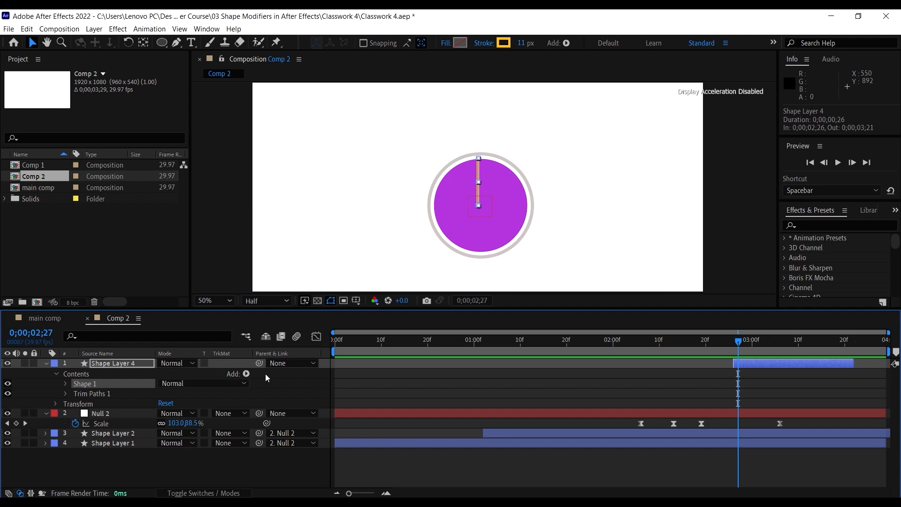
left_click(245, 374)
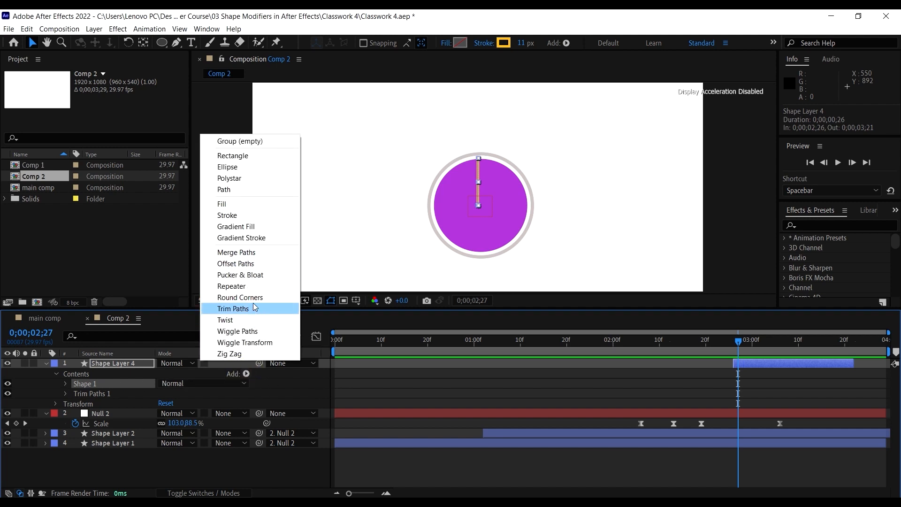
left_click(250, 287)
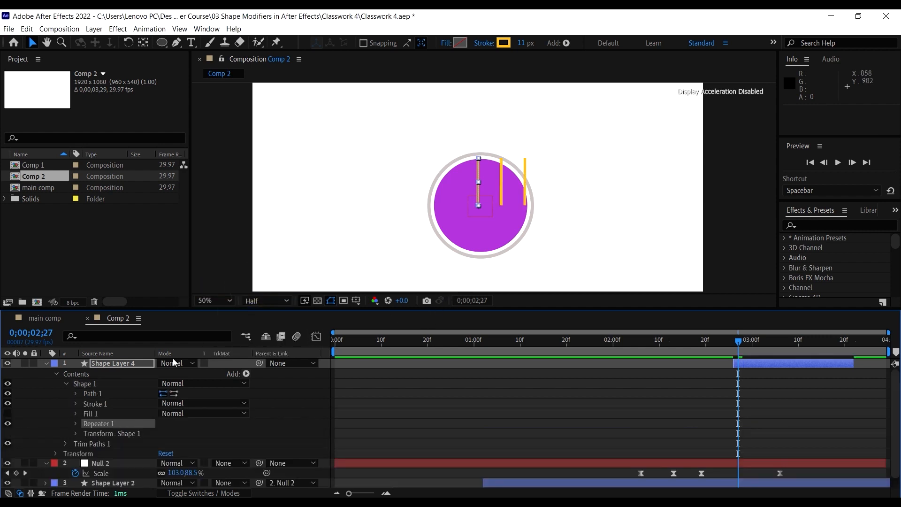
left_click(76, 423)
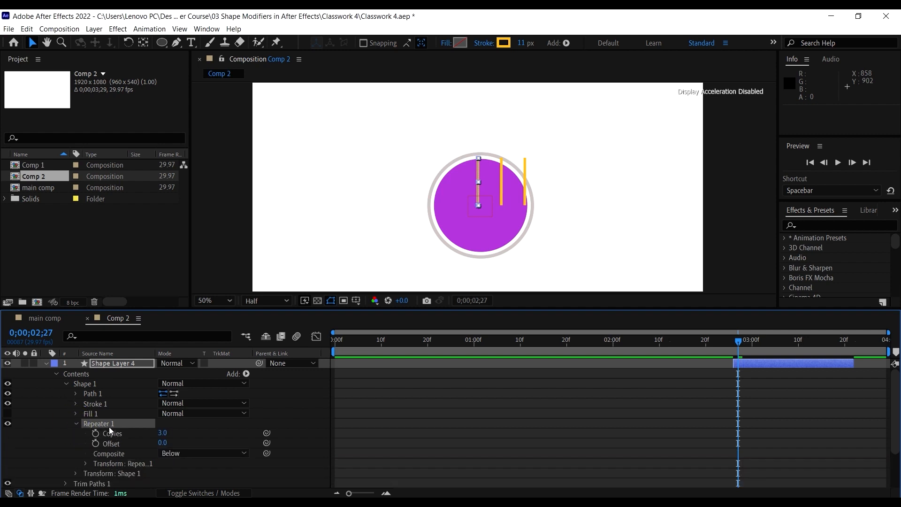
left_click(162, 432)
type("6")
key("Return")
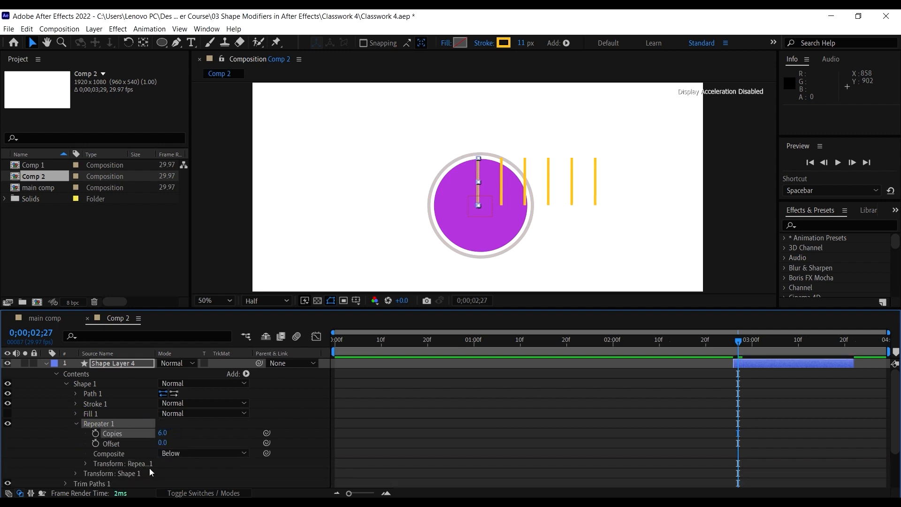
Step: Set the Repeater's transform position to 0,0 and its rotation to 60° to fan the lines around the centre
scroll(107, 451, "down", 2)
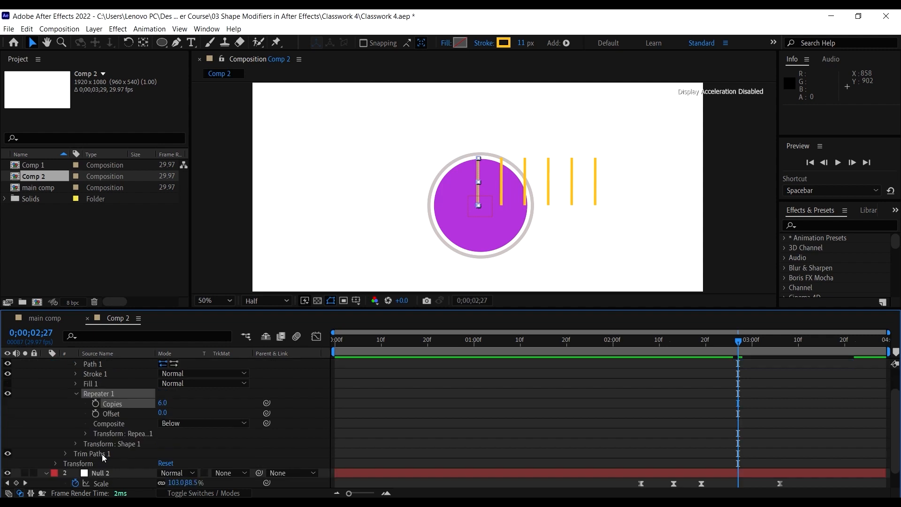
left_click(86, 434)
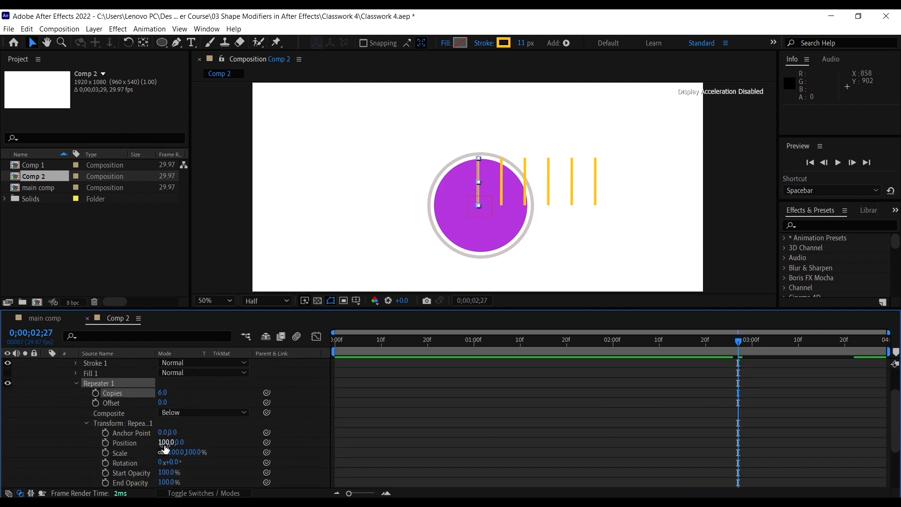
type("0")
key("Return")
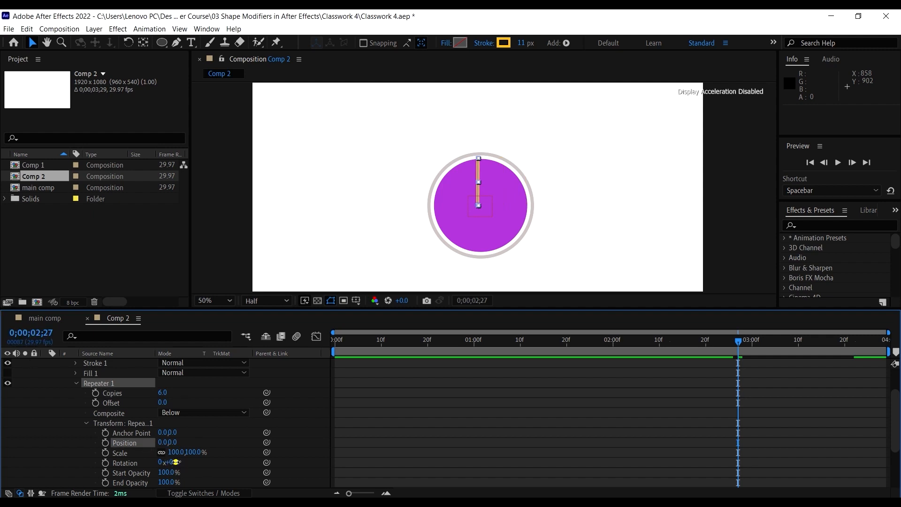
left_click_drag(176, 462, 186, 471)
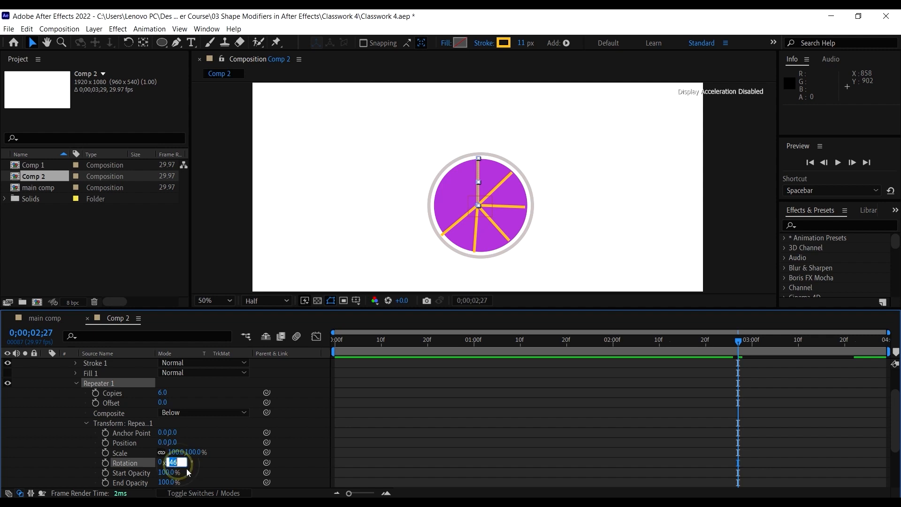
key("Return")
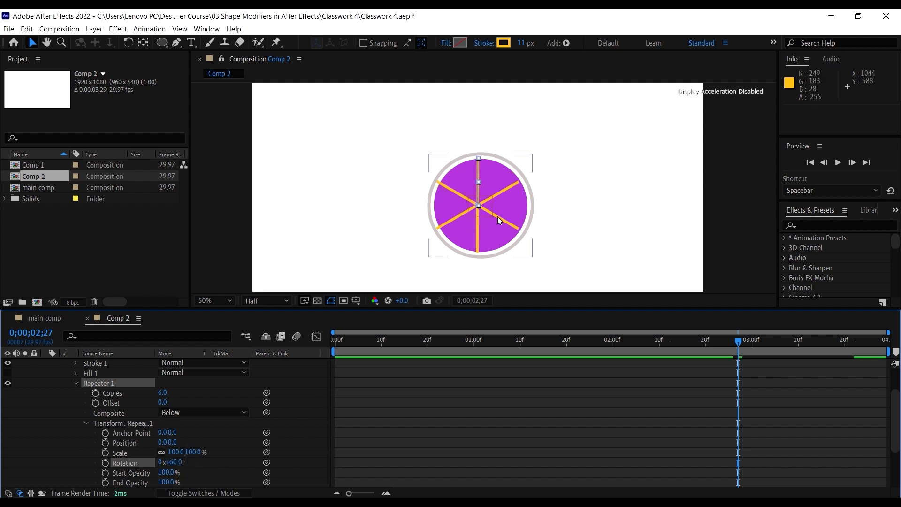
scroll(491, 193, "up", 2)
left_click_drag(490, 217, 408, 209)
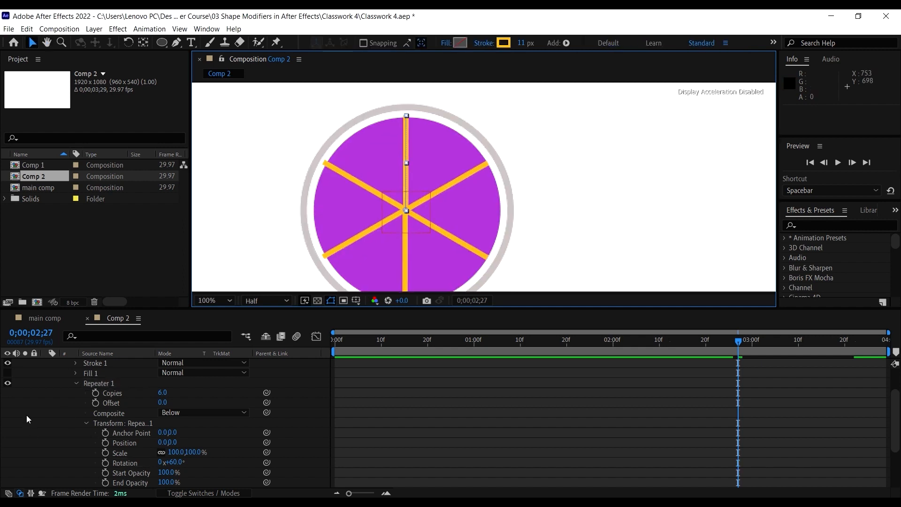
Step: Set the Trim Paths End of Shape Layer 4 to 0% and keyframe it at 0;00;02;26
scroll(97, 426, "down", 3)
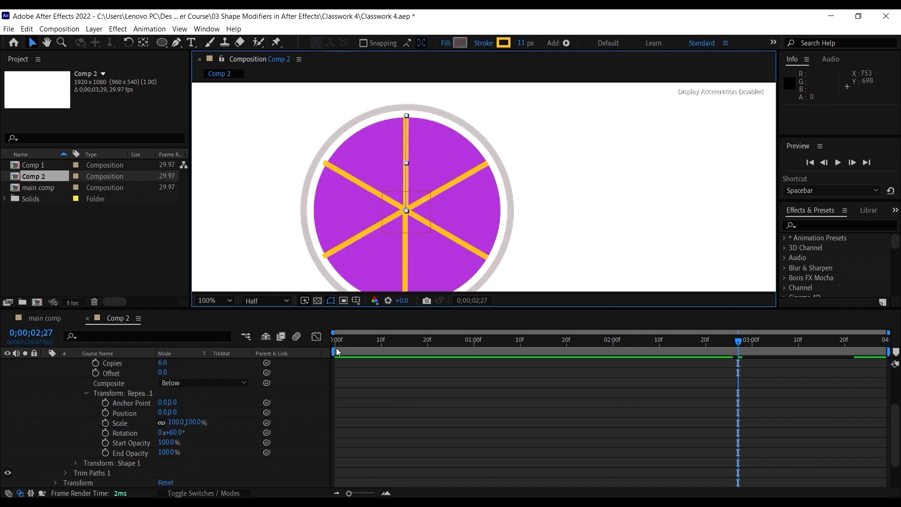
scroll(102, 399, "up", 7)
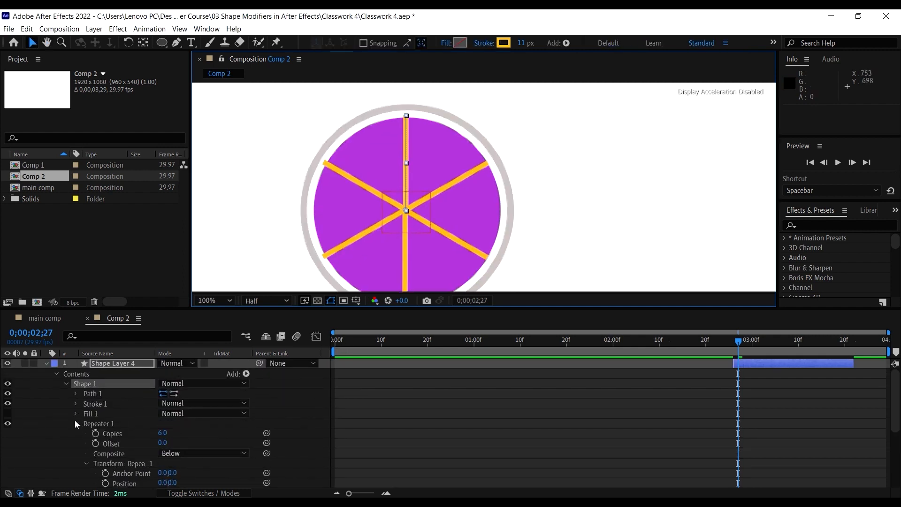
left_click(76, 422)
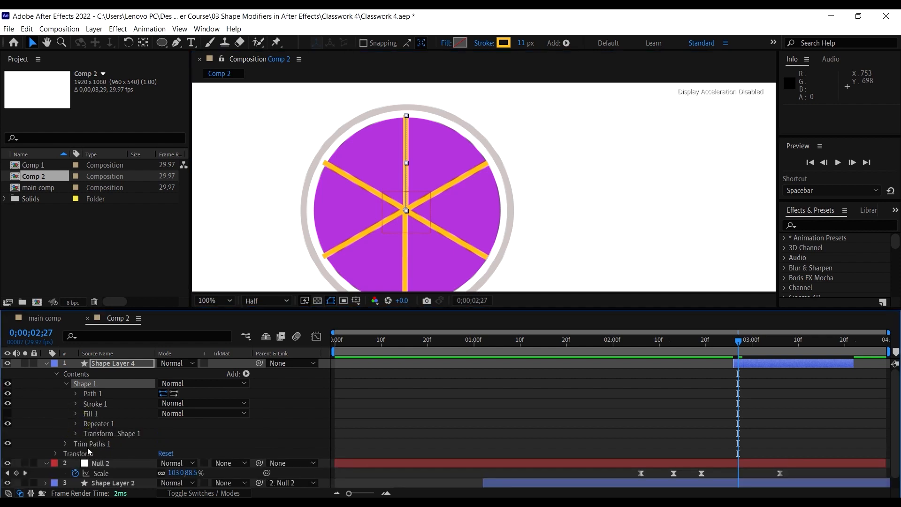
left_click(86, 444)
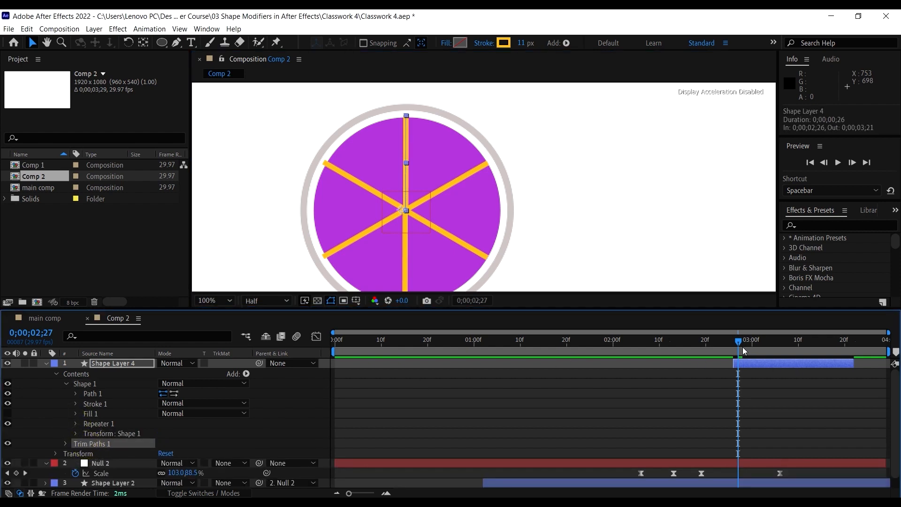
left_click_drag(742, 346, 736, 345)
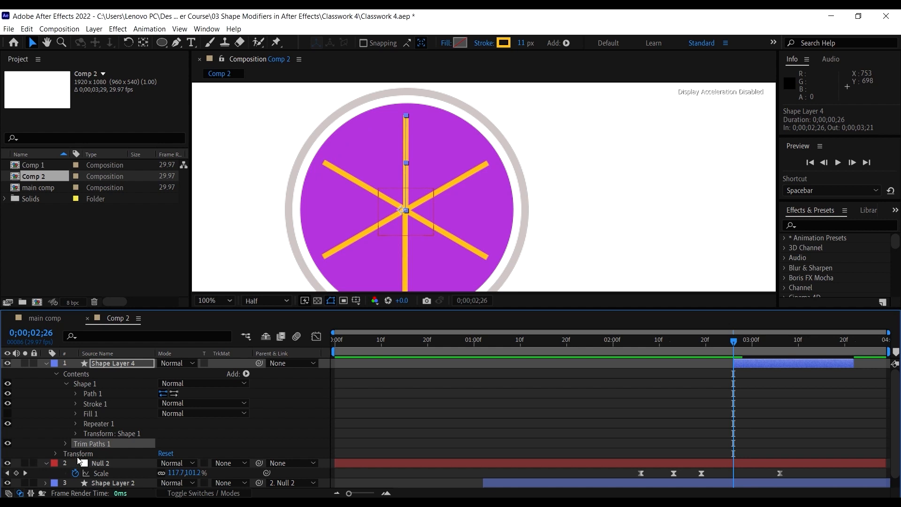
left_click(65, 443)
scroll(71, 450, "down", 1)
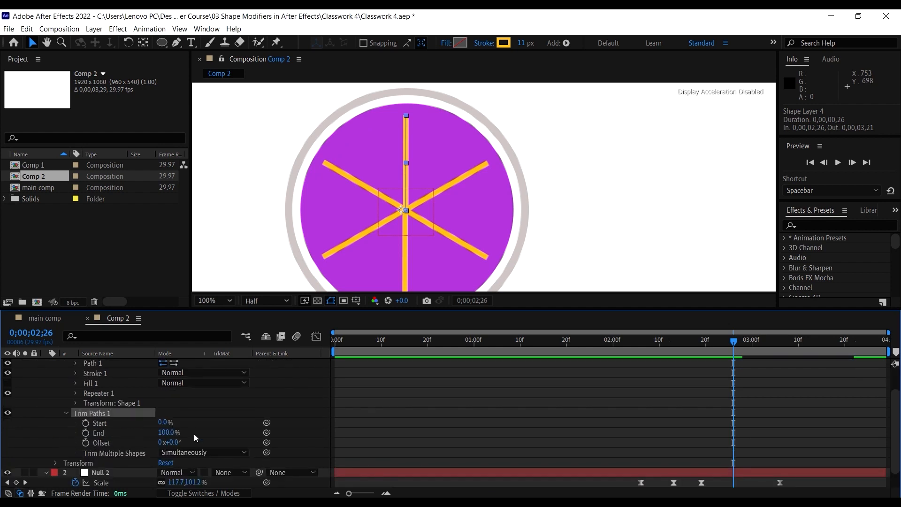
left_click_drag(168, 432, 287, 445)
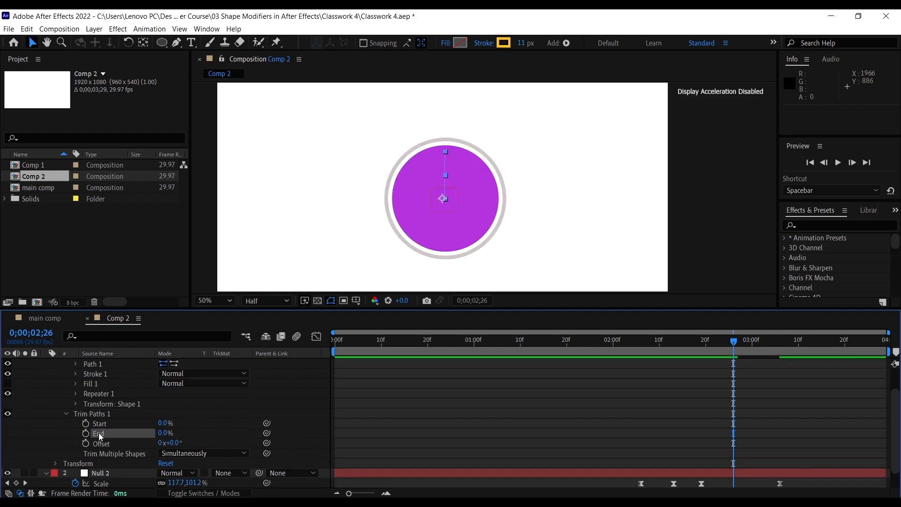
left_click(86, 433)
Step: Keyframe the Trim Paths End of Shape Layer 4 at 100% at 0;00;03;06
left_click_drag(740, 345, 782, 360)
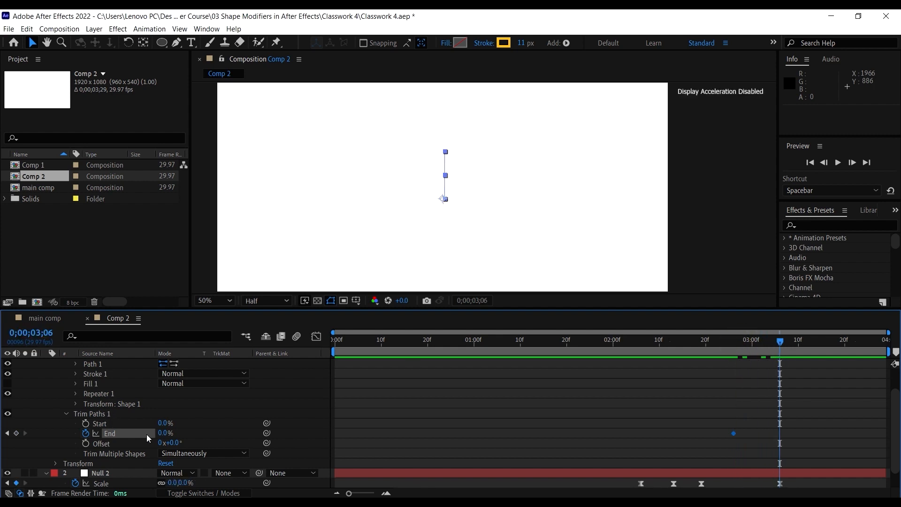
type("100")
key("Return")
Step: Examine the timing of the Trim Paths Start and End keyframes on Shape Layer 4 in main comp
left_click(52, 319)
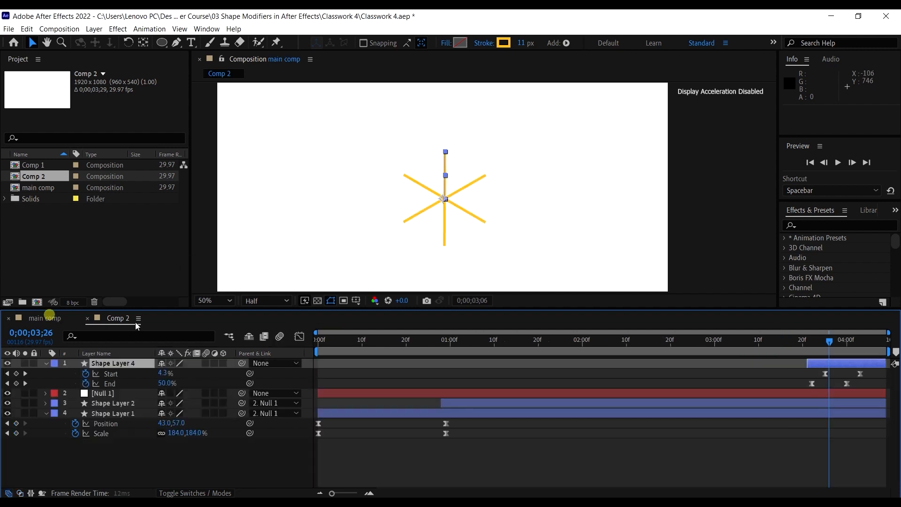
left_click(810, 342)
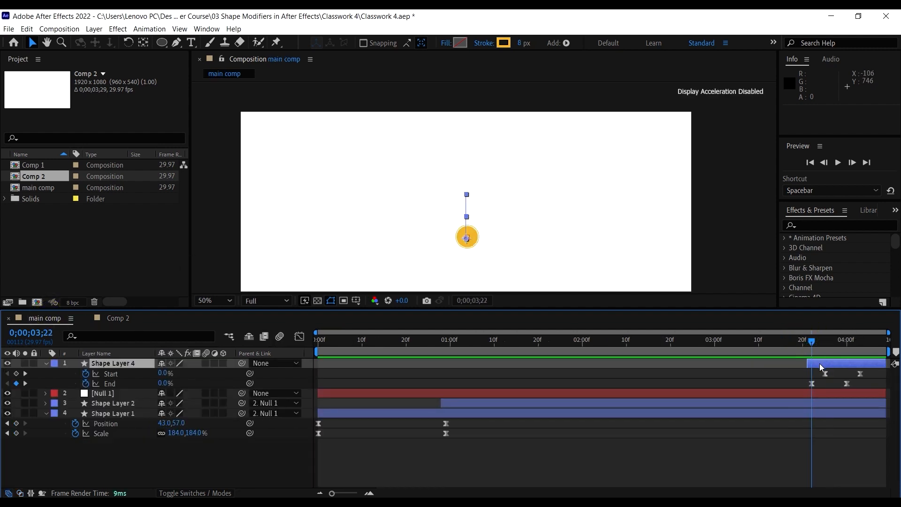
left_click(819, 365)
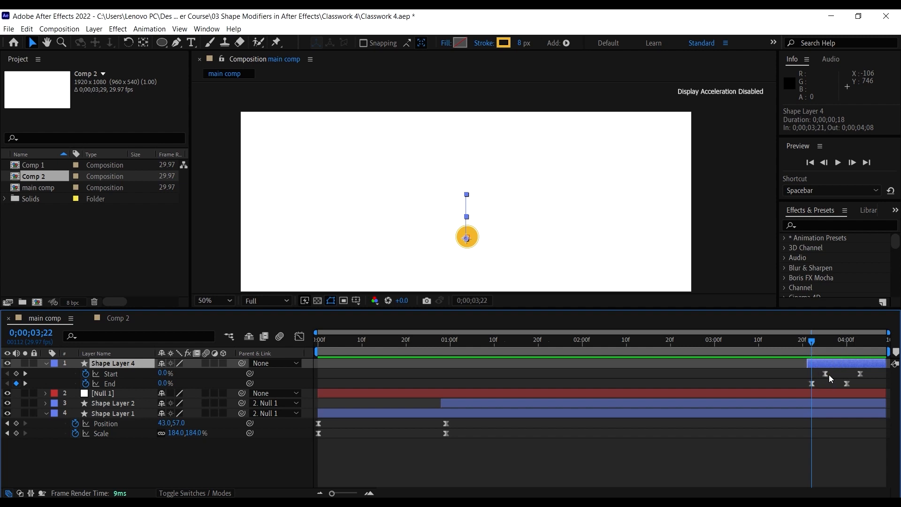
mouse_move(811, 344)
left_mouse_down()
mouse_move(849, 356)
mouse_move(817, 354)
mouse_move(869, 361)
mouse_move(847, 361)
left_mouse_up()
Step: Keyframe the Trim Paths Start of Comp 2's Shape Layer 4 at 0% at 0;00;02;26
left_click(116, 318)
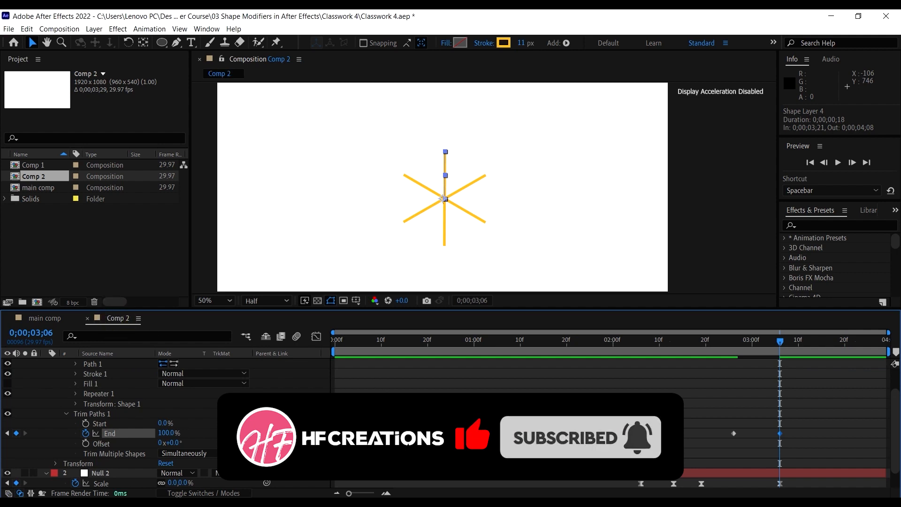
left_click(733, 340)
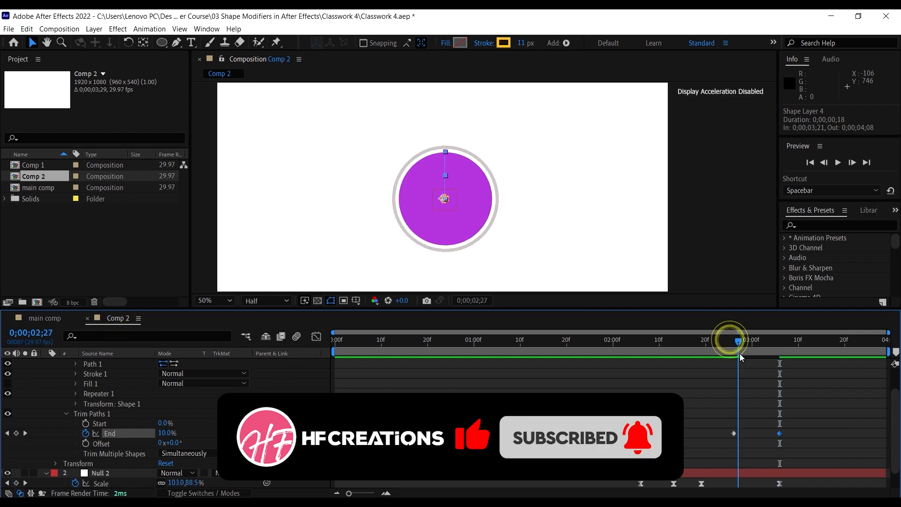
mouse_move(735, 354)
left_mouse_down()
mouse_move(766, 362)
mouse_move(736, 359)
left_mouse_up()
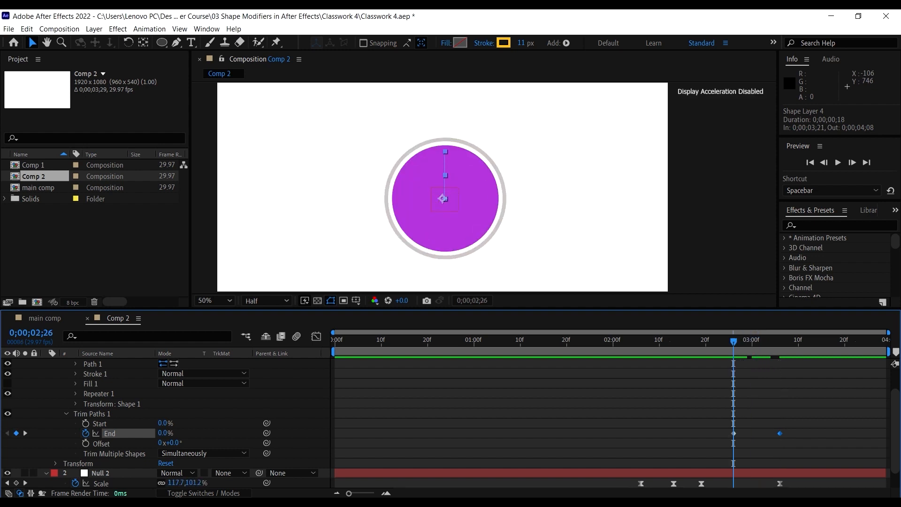
left_click(85, 423)
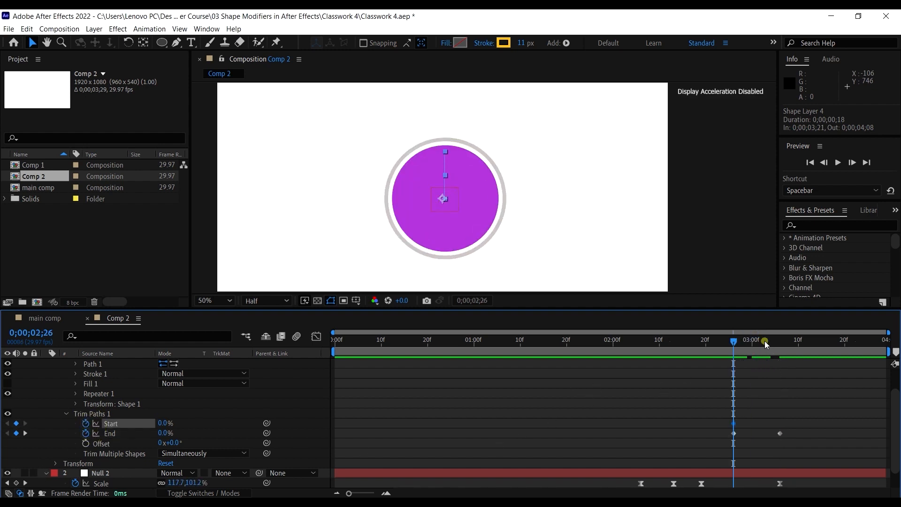
Step: Keyframe the Trim Paths Start of Shape Layer 4 at 100% at 0;00;03;06
left_click_drag(765, 344, 779, 349)
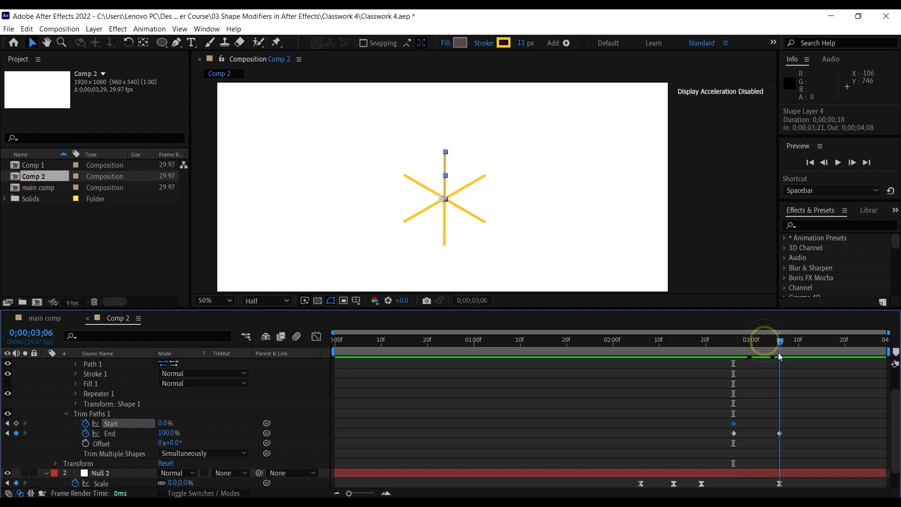
left_click(163, 423)
type("1")
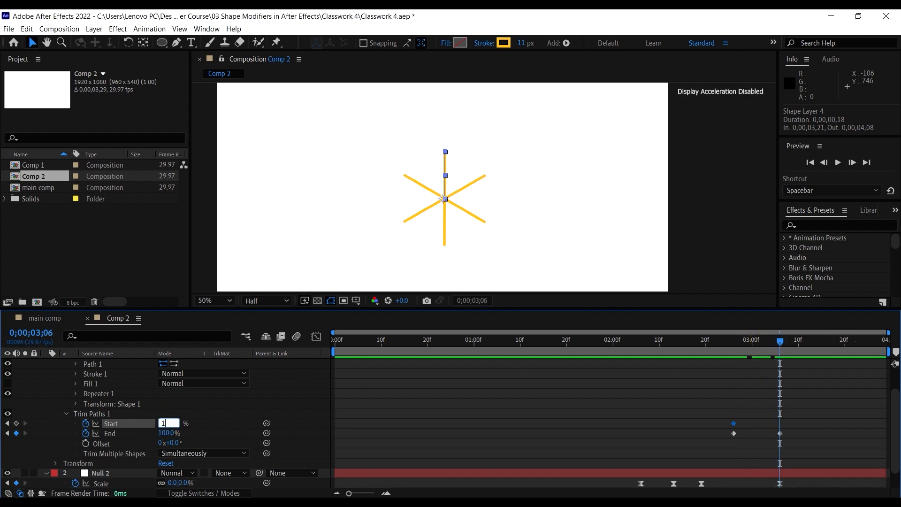
type("00")
key("Return")
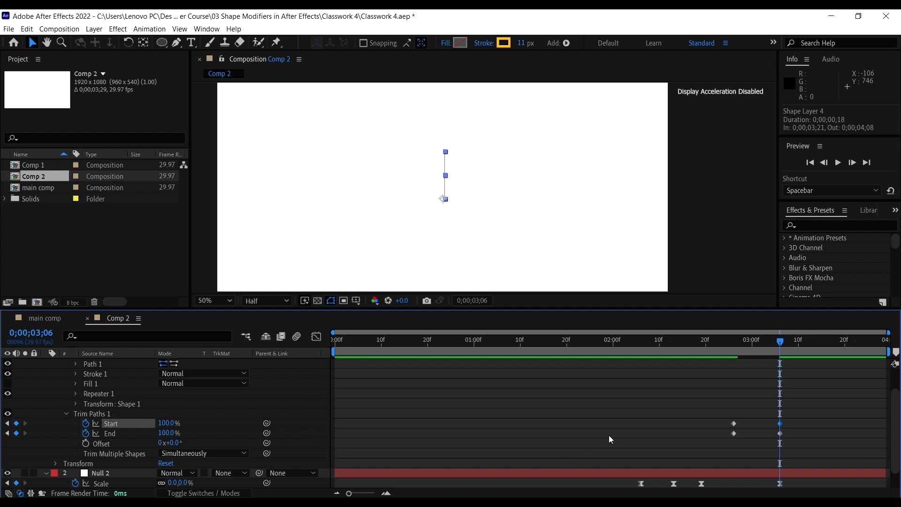
Step: Shift both Trim Paths Start keyframes four frames later, the last one to 0;00;03;10, and preview the burst
left_click_drag(750, 405, 691, 428)
left_click_drag(781, 424, 795, 431)
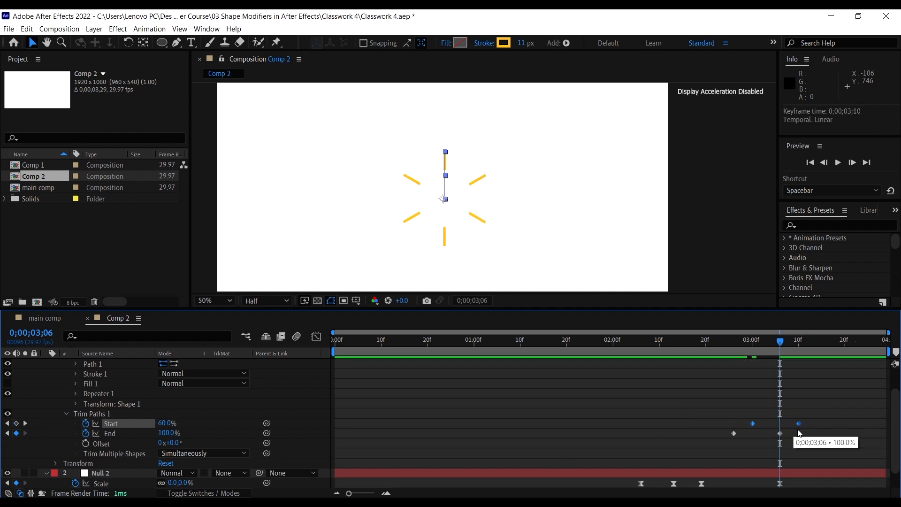
left_click(730, 341)
key("space")
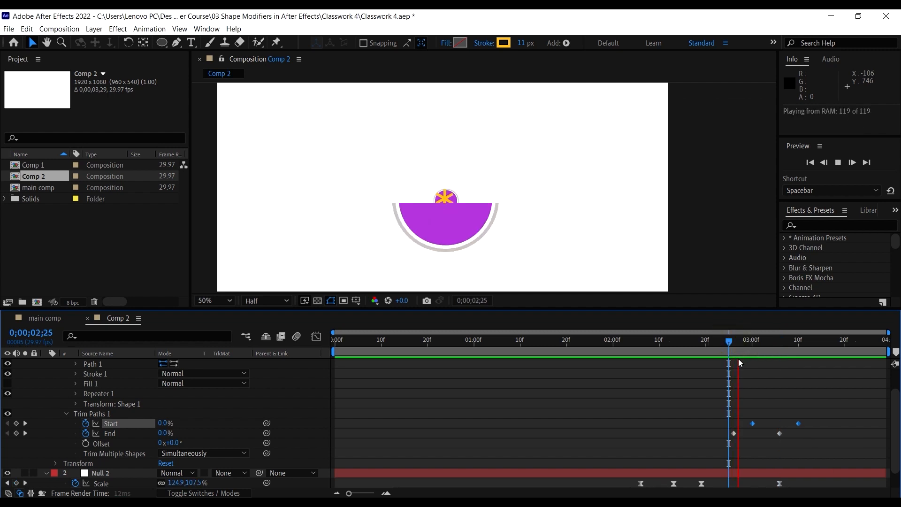
Step: Apply Easy Ease to all Trim Paths Start and End keyframes of Shape Layer 4
left_click_drag(699, 388, 805, 440)
right_click(779, 432)
mouse_move(826, 424)
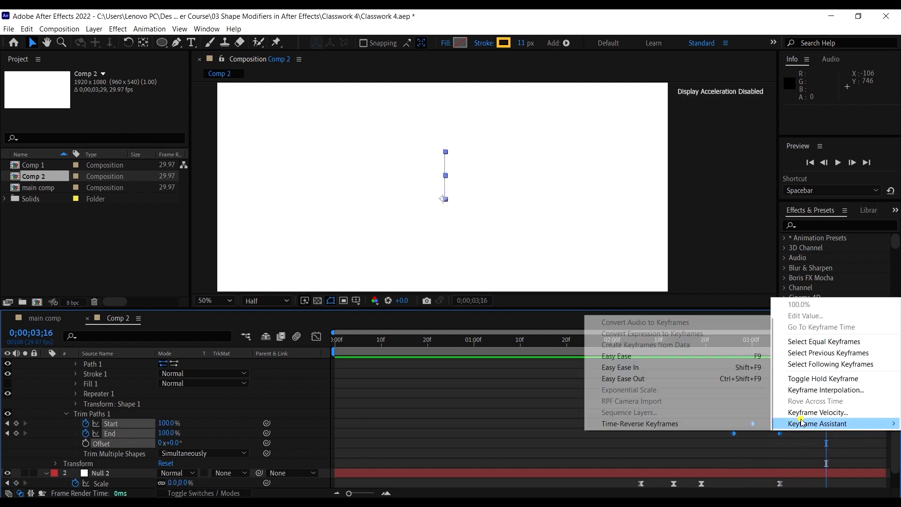
left_click(645, 357)
key("comma")
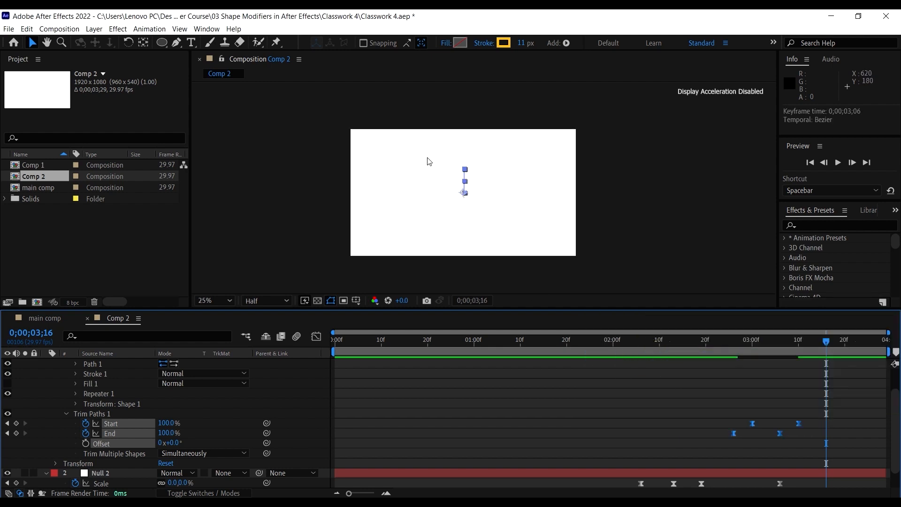
Step: Reduce Shape Layer 4's expanded properties to its keyframed Start and End, and preview Comp 2's animation
scroll(57, 383, "up", 3)
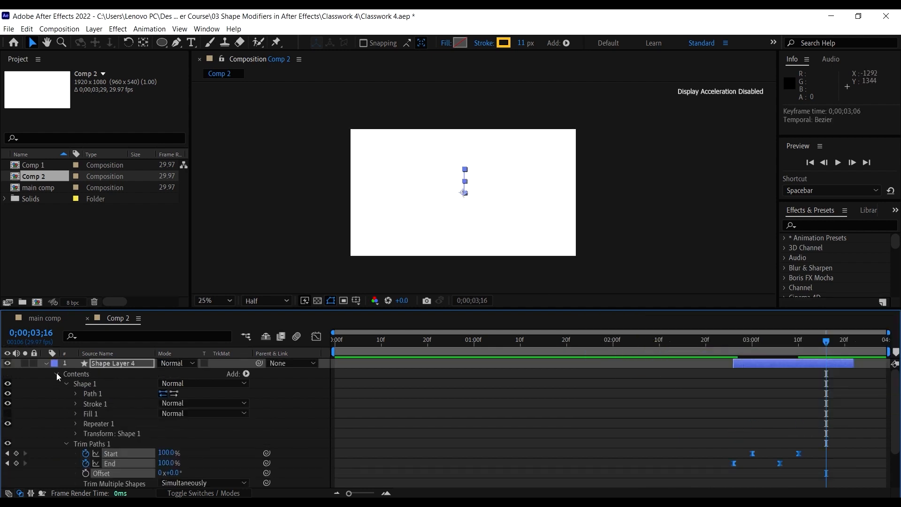
left_click(52, 372)
left_click(45, 363)
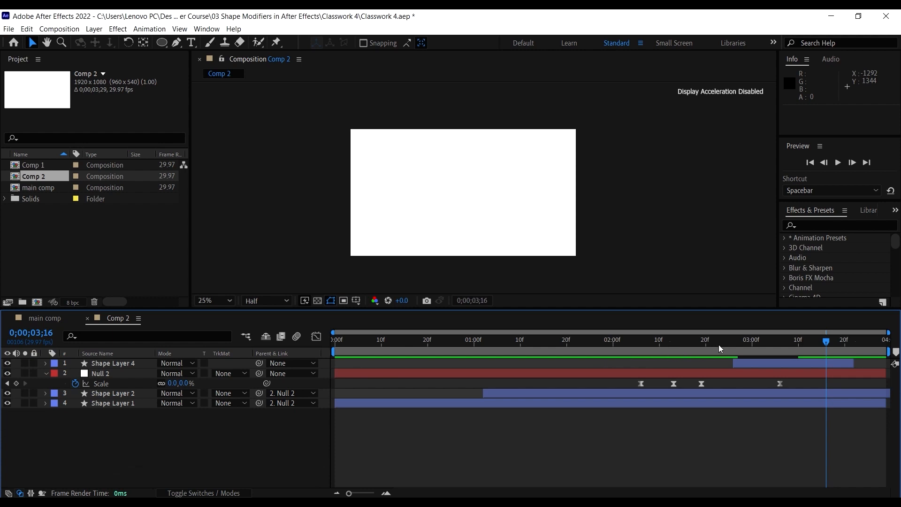
left_click(746, 364)
key("u")
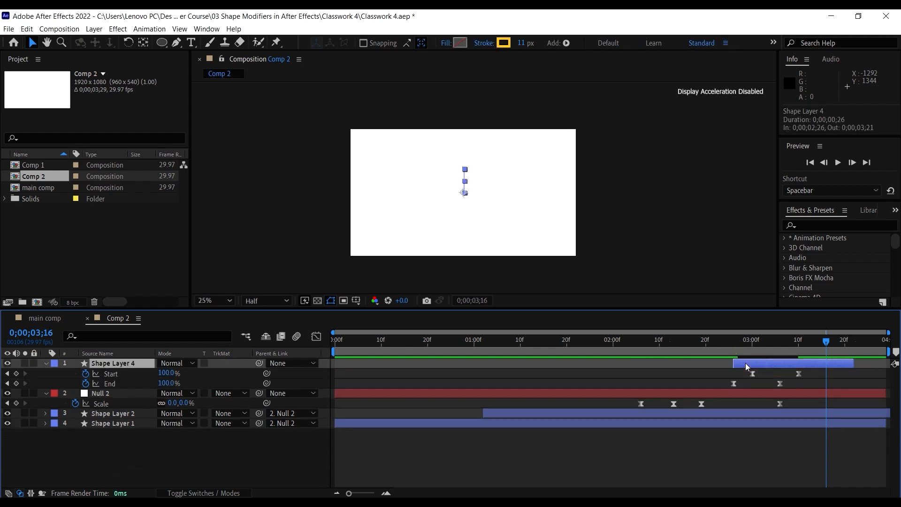
left_click(735, 340)
left_click_drag(735, 340, 598, 353)
key("space")
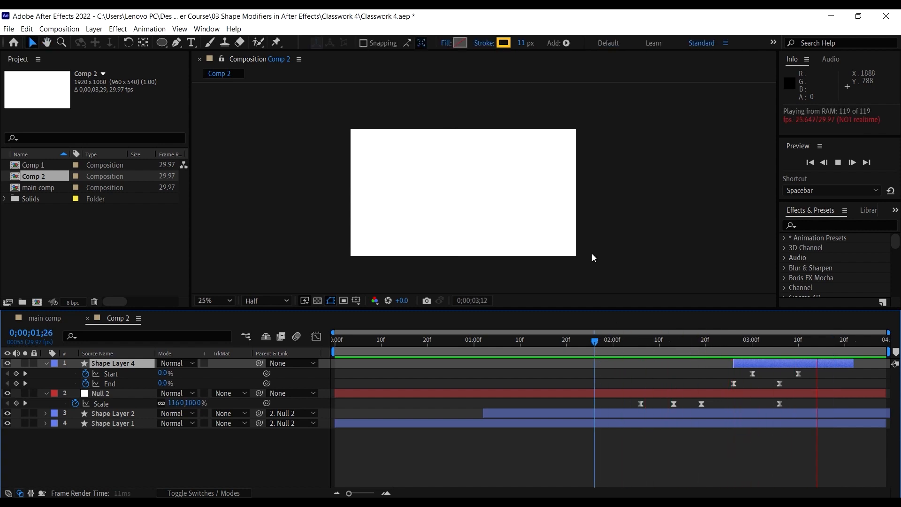
key("space")
Step: Slide Shape Layer 4 with its keyframes later so it starts at 0;00;02;29, and preview the animation
scroll(462, 195, "up", 2)
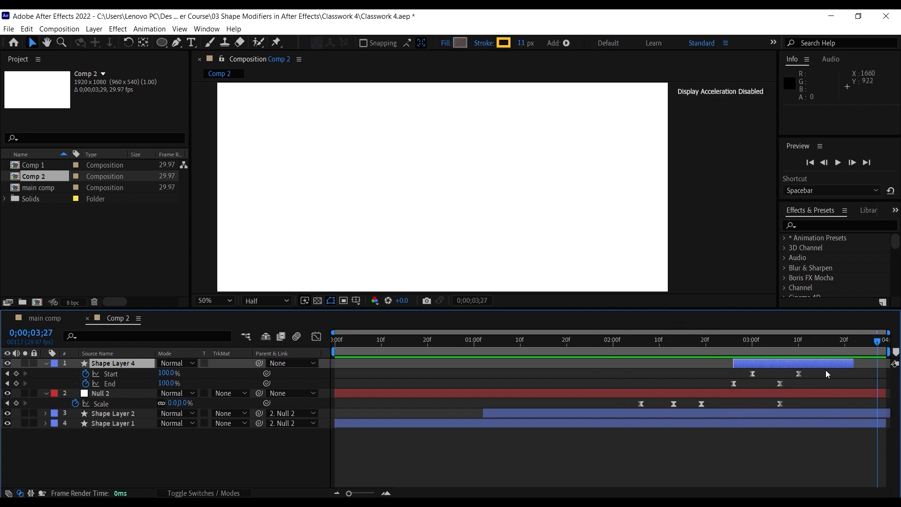
left_click_drag(770, 347, 745, 345)
scroll(407, 200, "up", 4)
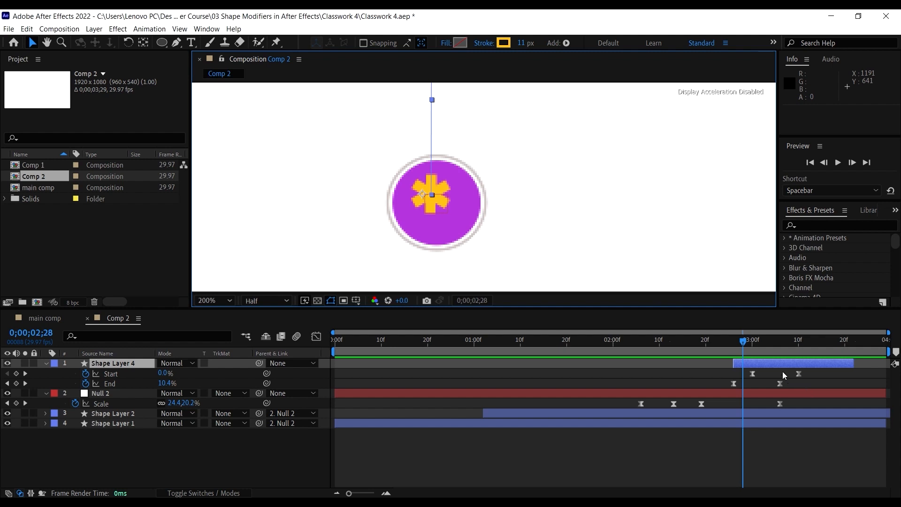
left_click_drag(782, 364, 787, 365)
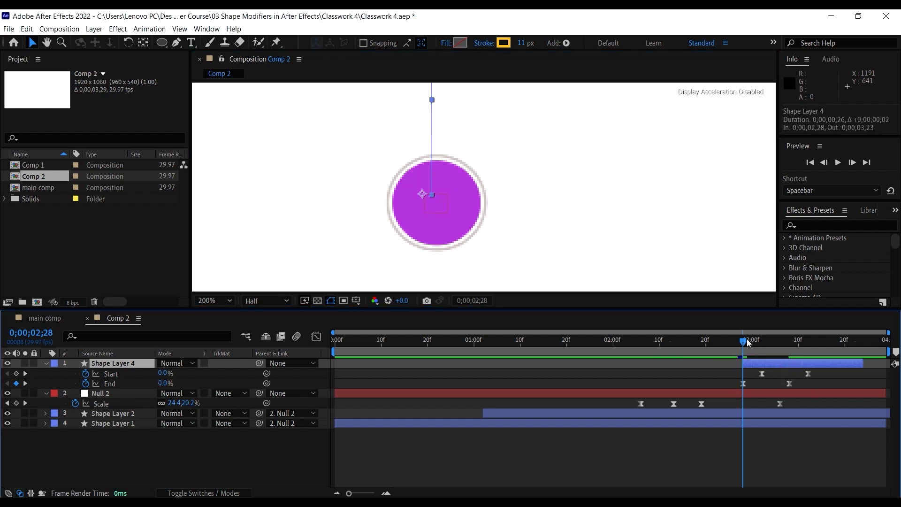
left_click_drag(747, 339, 715, 347)
scroll(502, 232, "down", 6)
left_click_drag(502, 232, 521, 253)
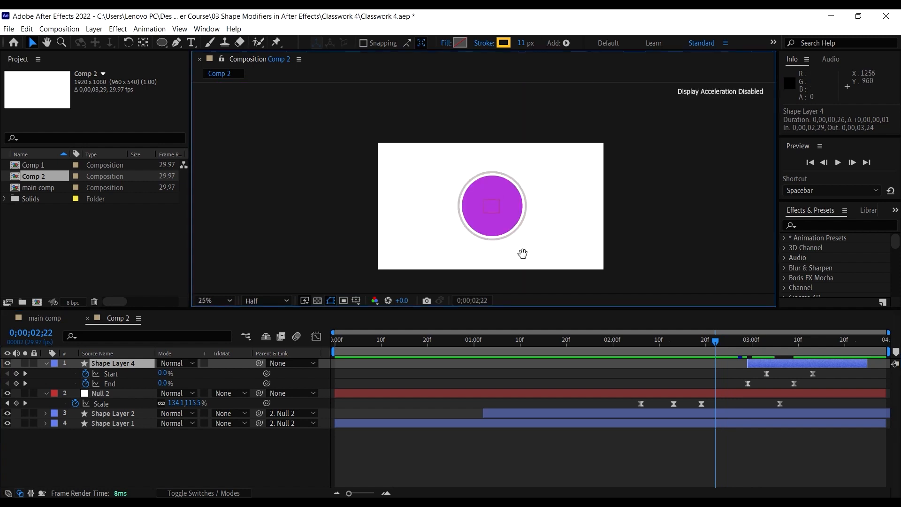
left_click(737, 350)
key("space")
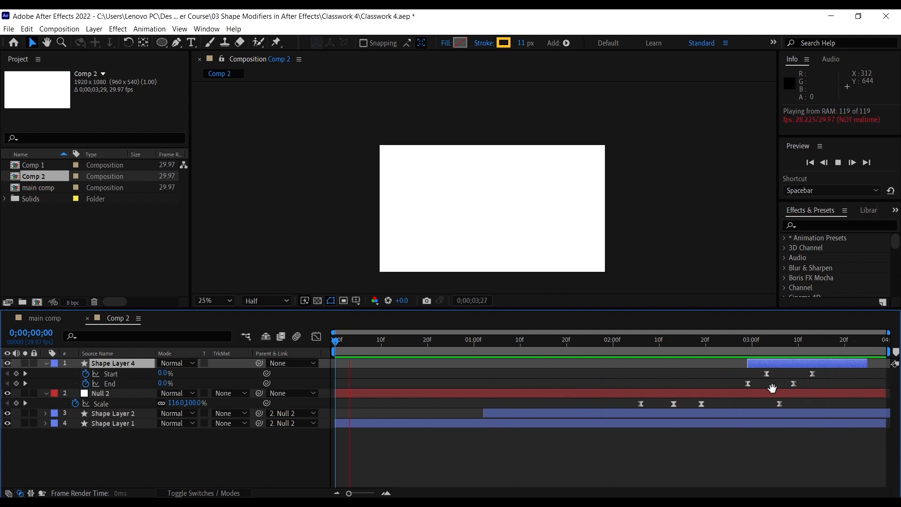
key("space")
Step: Move the last Start and End keyframes of Shape Layer 4 about two frames earlier and preview the faster burst
left_click(813, 374)
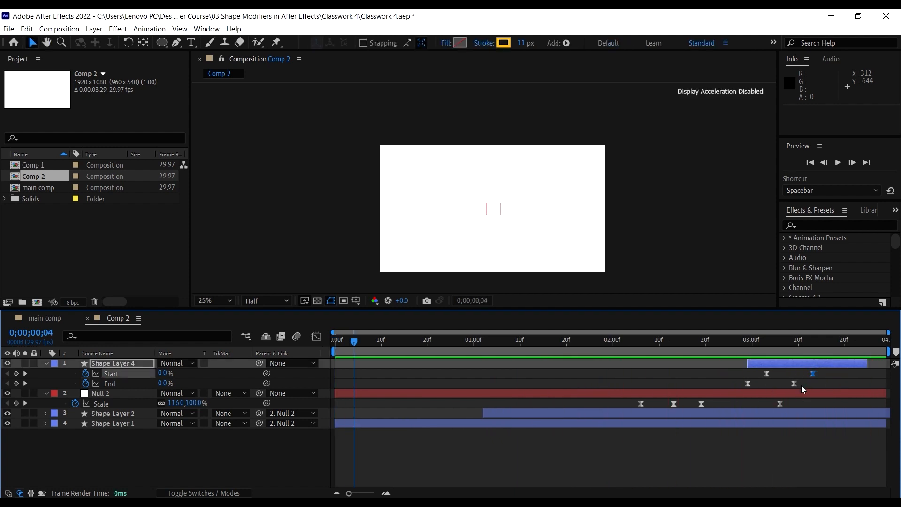
left_click_drag(815, 386, 789, 386)
left_click(742, 346)
key("space")
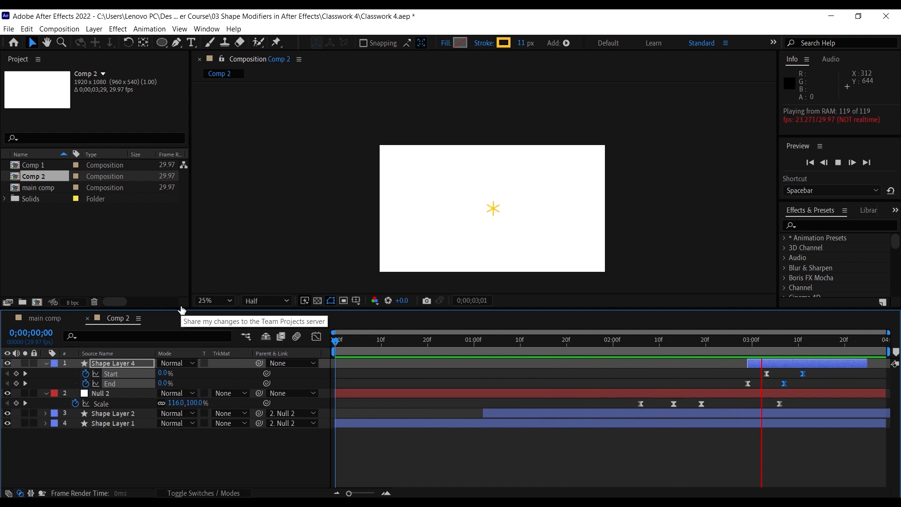
key("space")
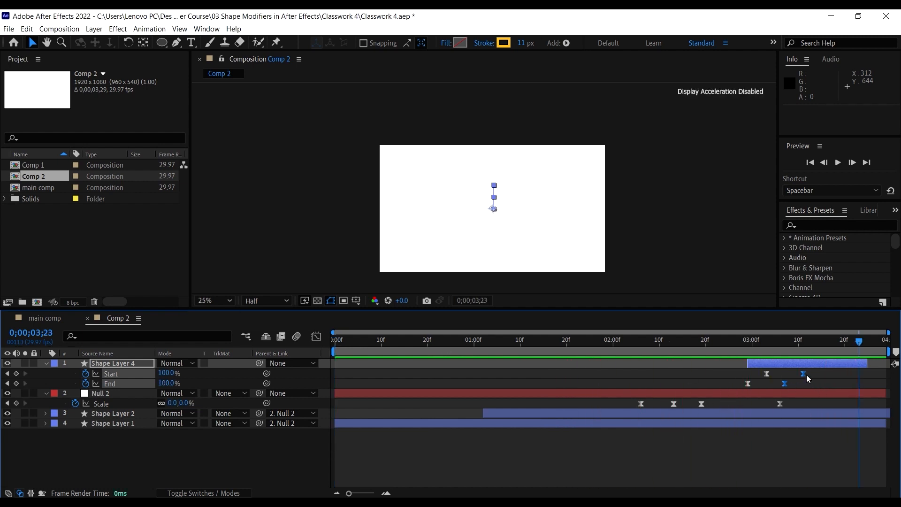
Step: Pull the last Start and End keyframes about two more frames earlier, preview the burst and save the project
left_click_drag(806, 374, 797, 373)
left_click(734, 339)
key("space")
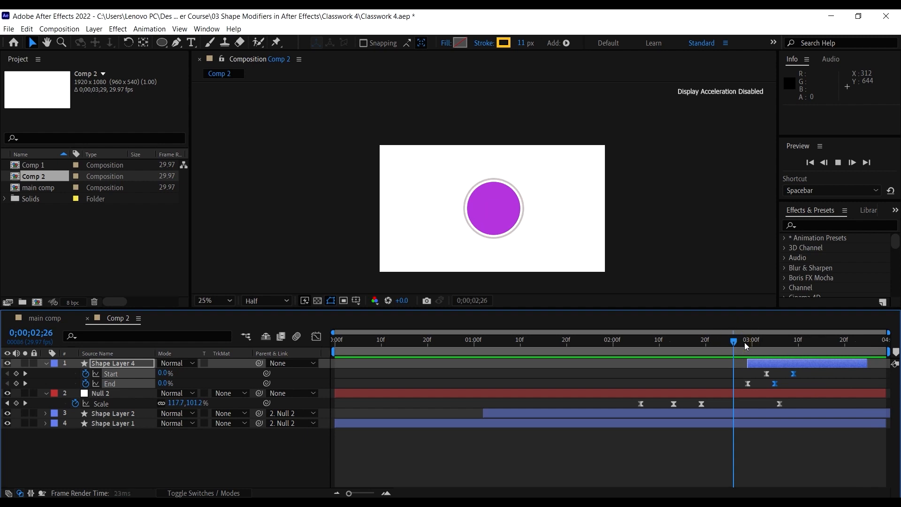
key("space")
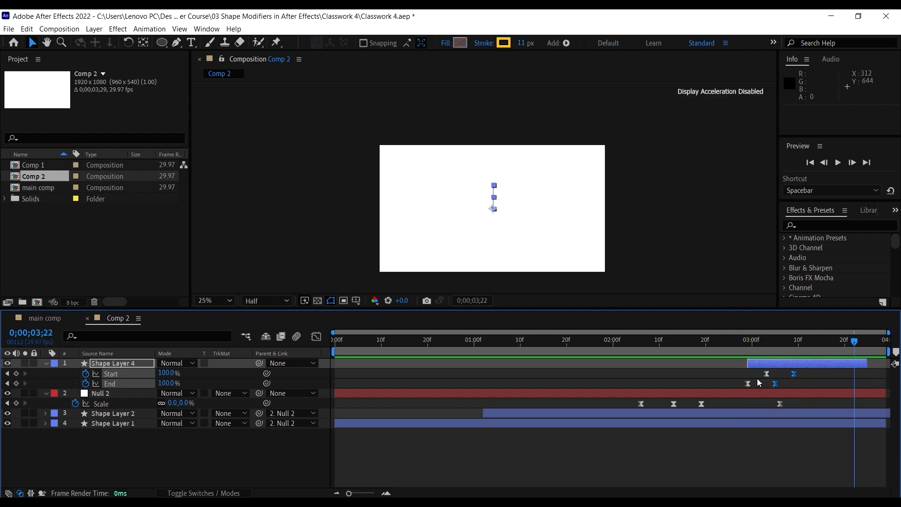
key("ctrl+s")
Step: Play main comp and Comp 2 from the beginning to compare the two animations
left_click_drag(586, 344, 2, 363)
left_click(44, 318)
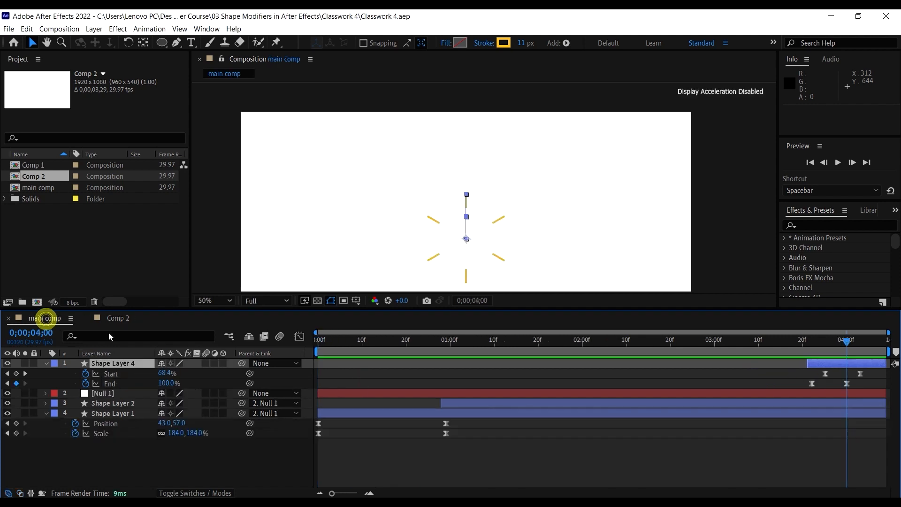
left_click_drag(395, 355, 303, 334)
scroll(473, 169, "down", 1)
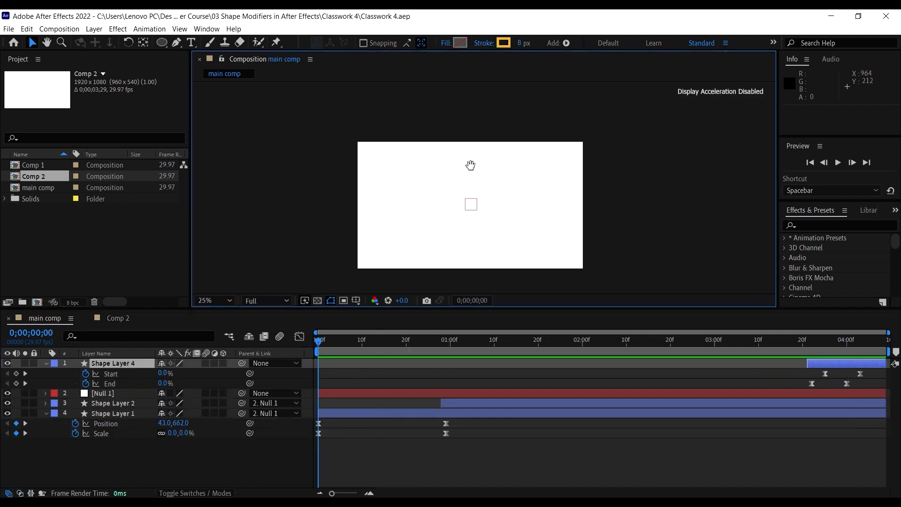
key("space")
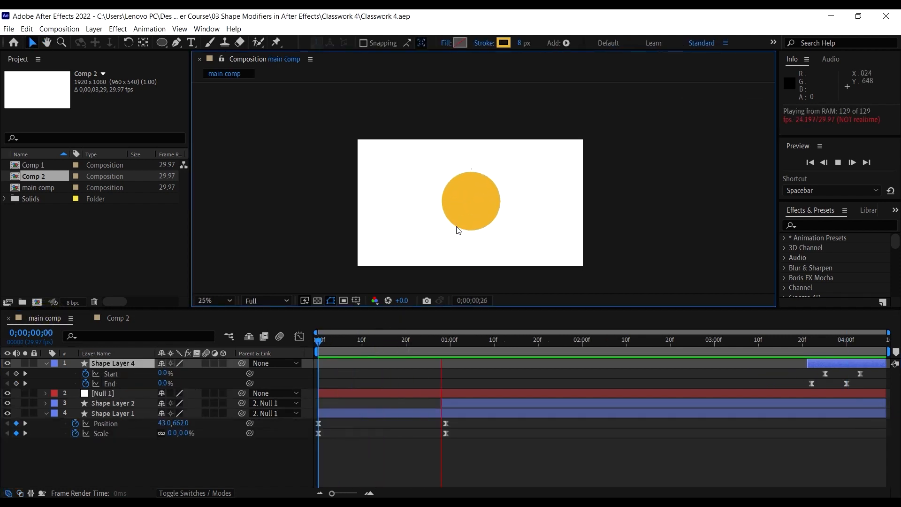
left_click(119, 319)
left_click_drag(629, 346, 323, 345)
key("space")
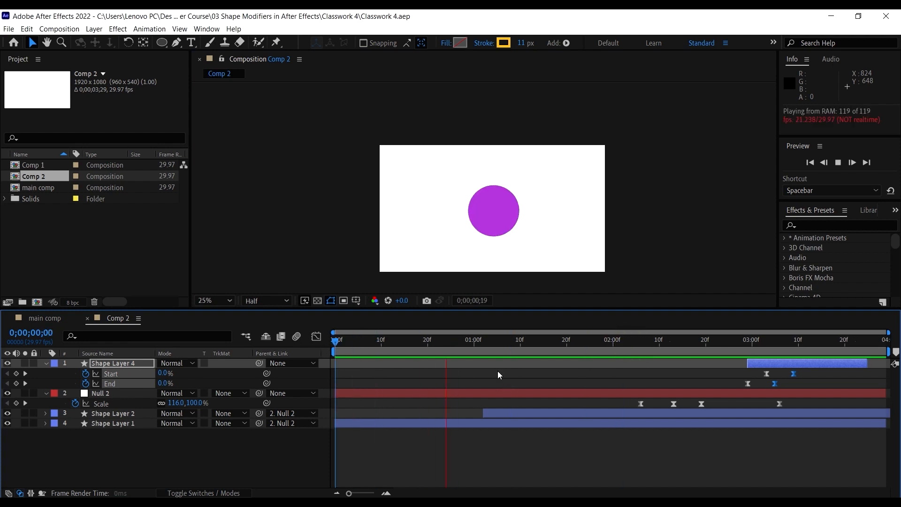